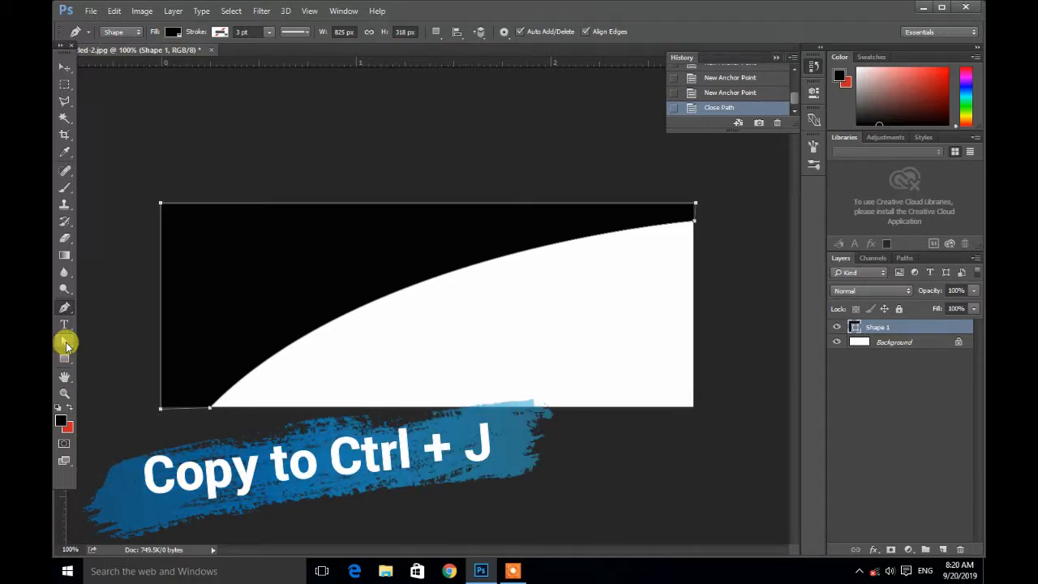
Step: Reshape the curve by pulling the lower-left anchor's direction handle upward with the Direct Selection tool
left_click(65, 344)
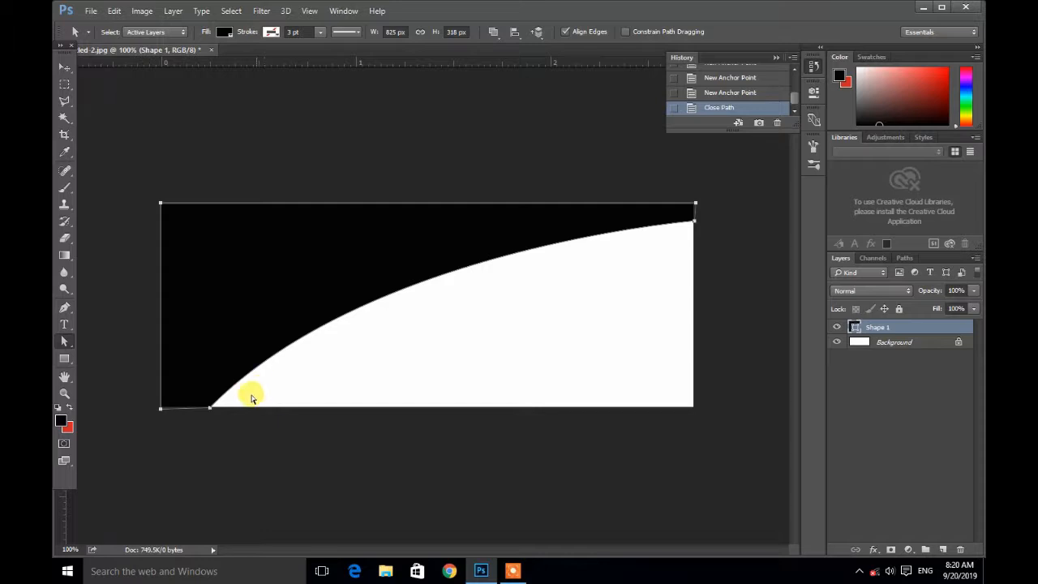
left_click(210, 409)
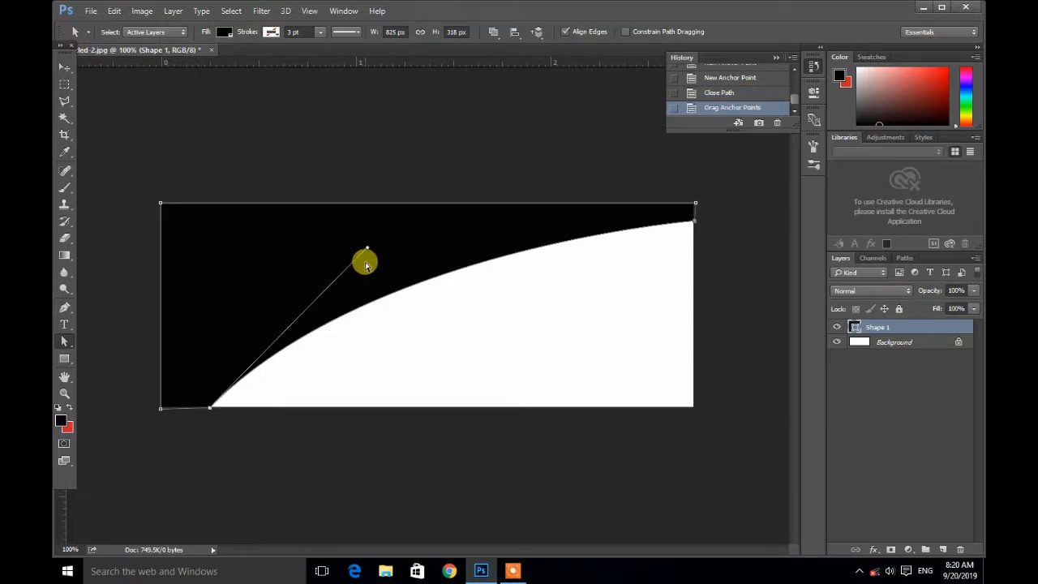
left_click_drag(367, 252, 390, 171)
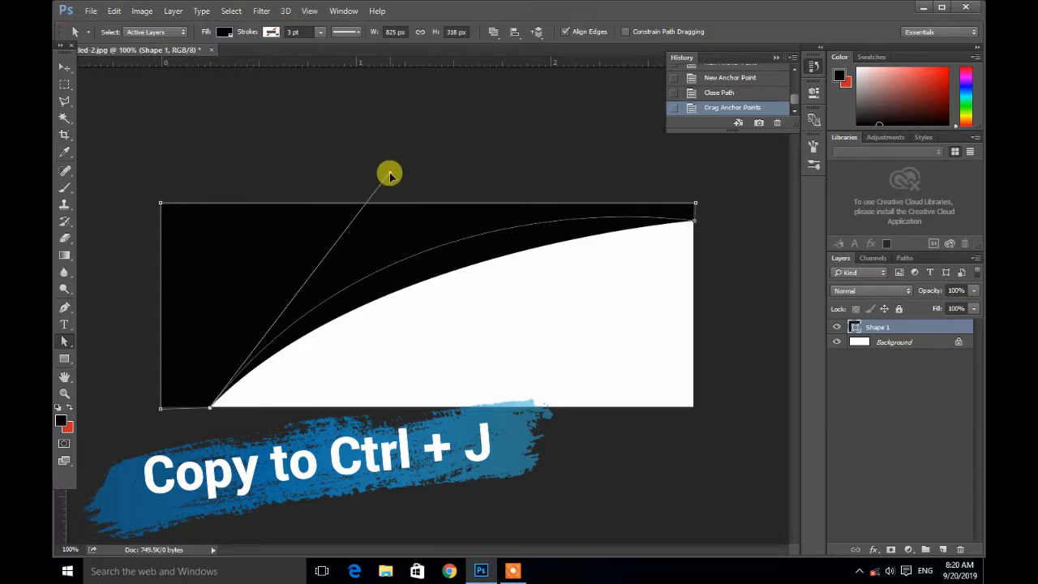
Step: Duplicate the curved shape layer twice
key("v")
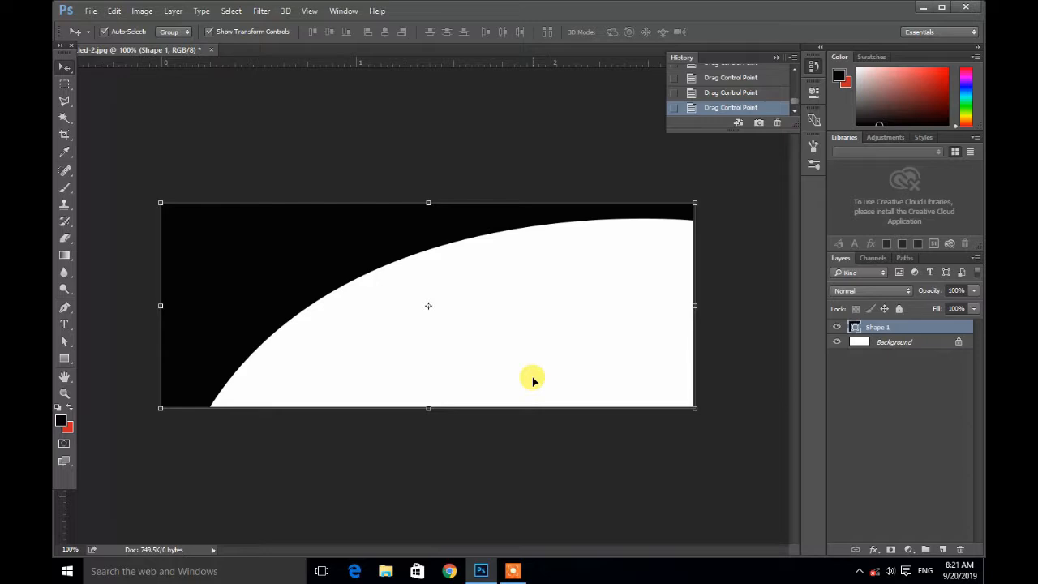
key("ctrl+j")
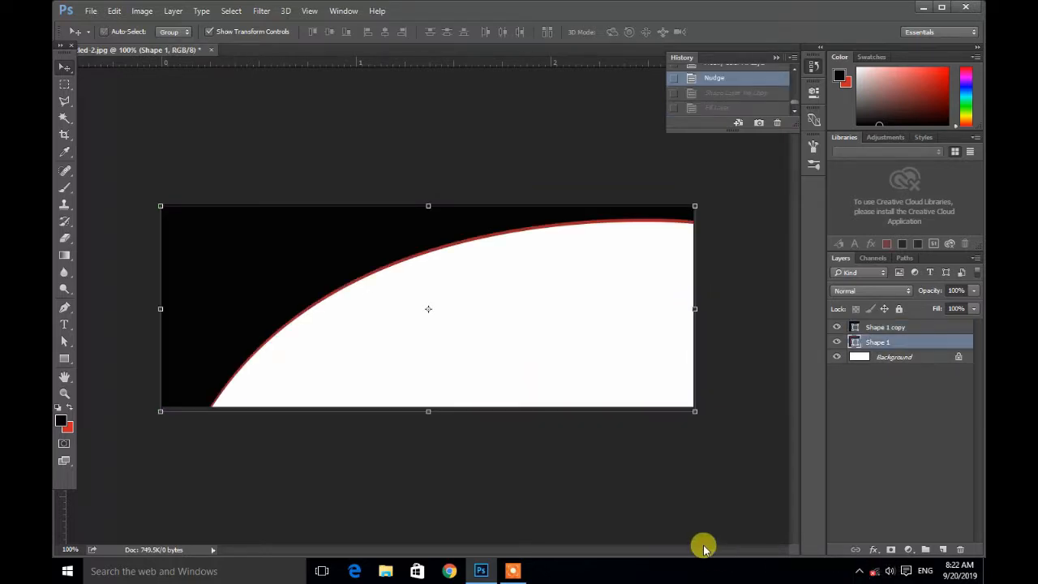
key("ctrl+j")
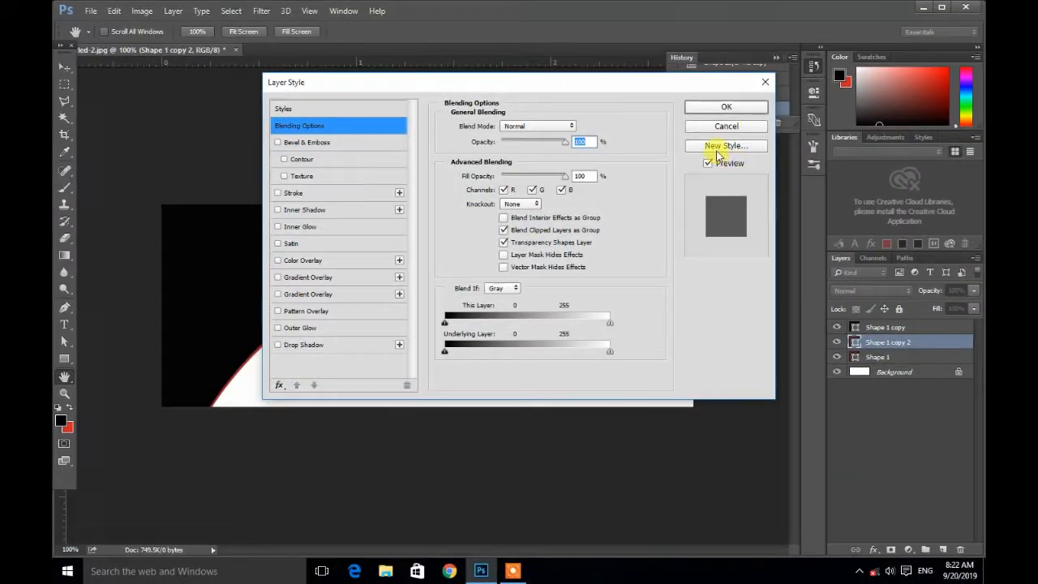
left_click(725, 125)
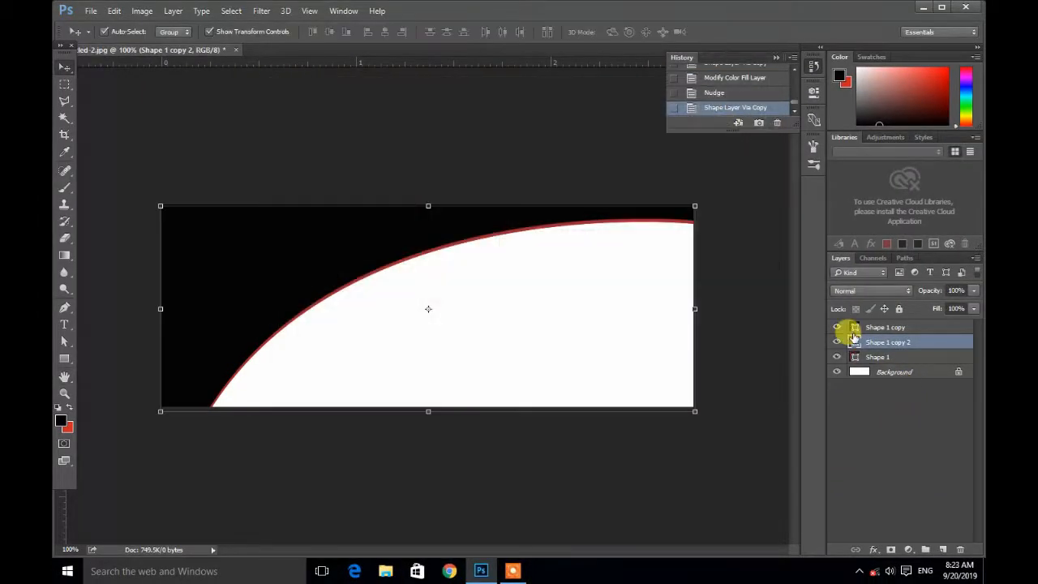
Step: Change the fill color of Shape 1 copy 2 to blue 2429e7
double_click(855, 342)
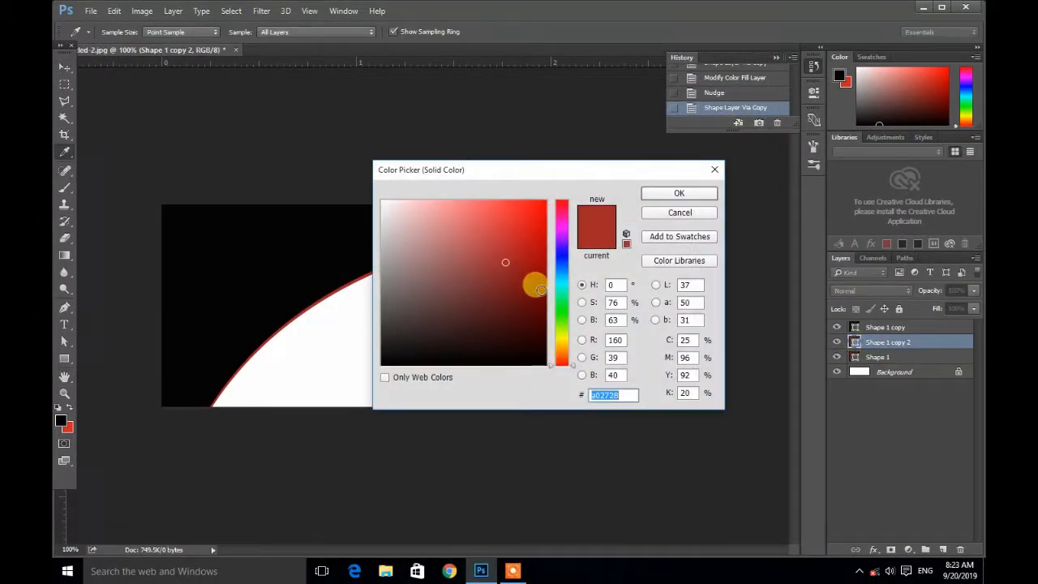
left_click(566, 257)
left_click(520, 215)
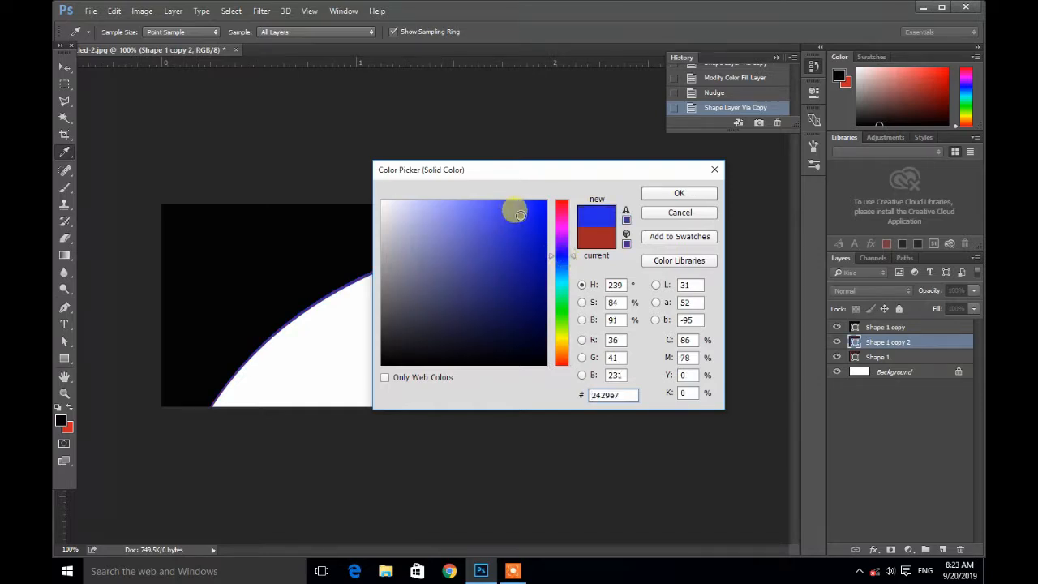
left_click(663, 195)
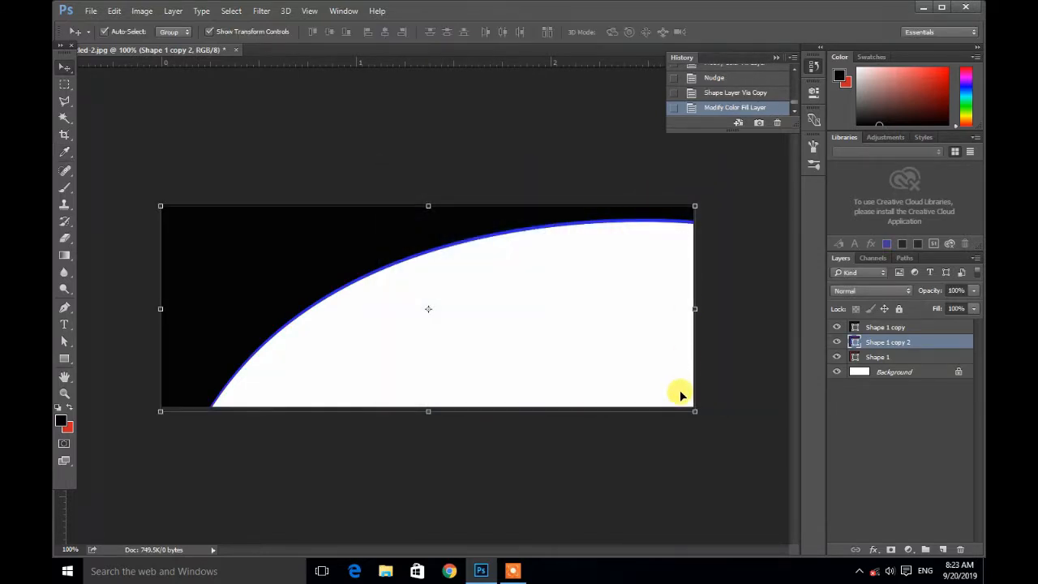
Step: Nudge the blue shape copy upward a few pixels so it sits above the red curve
key("Down")
key("Down")
key("Down")
key("Down")
key("Down")
key("Down")
key("Down")
key("Down")
key("Down")
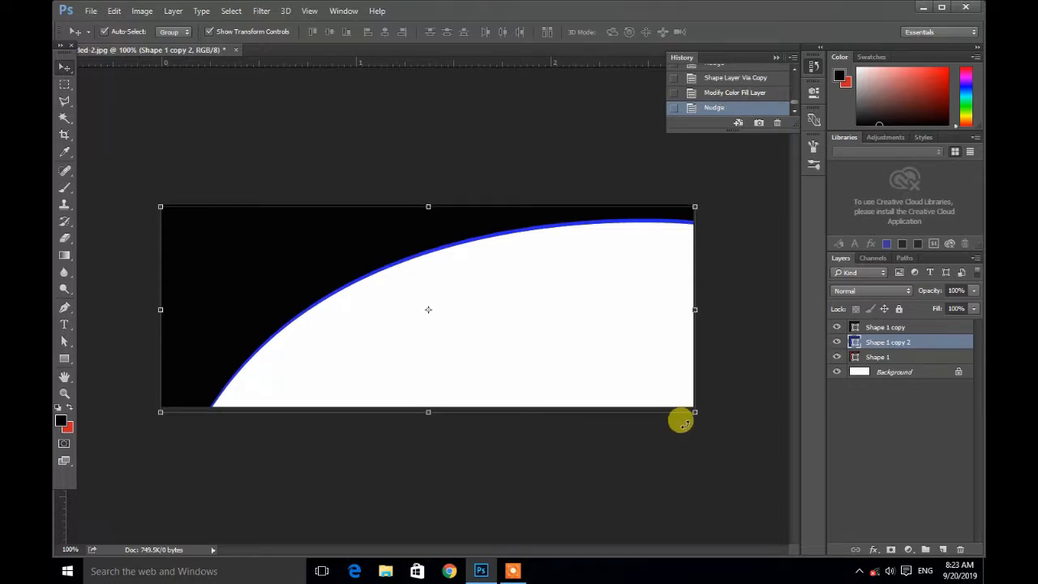
key("Up")
key("Up")
key("Up")
key("Up")
key("Up")
key("Up")
key("Up")
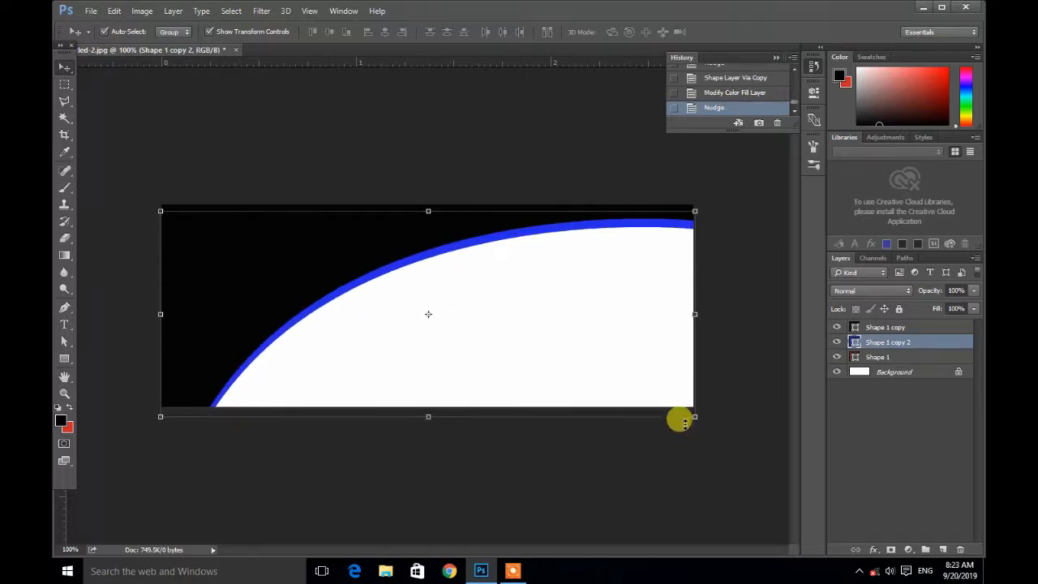
key("Up")
key("Up")
key("Up")
key("Up")
key("Up")
key("Up")
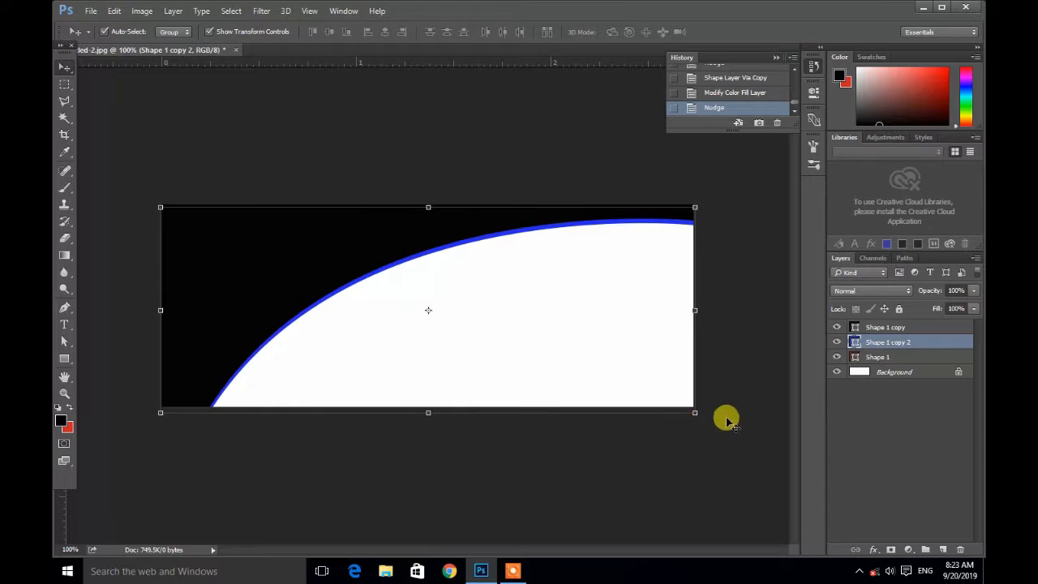
Step: Select Shape 1 and nudge it down one pixel
left_click(892, 327)
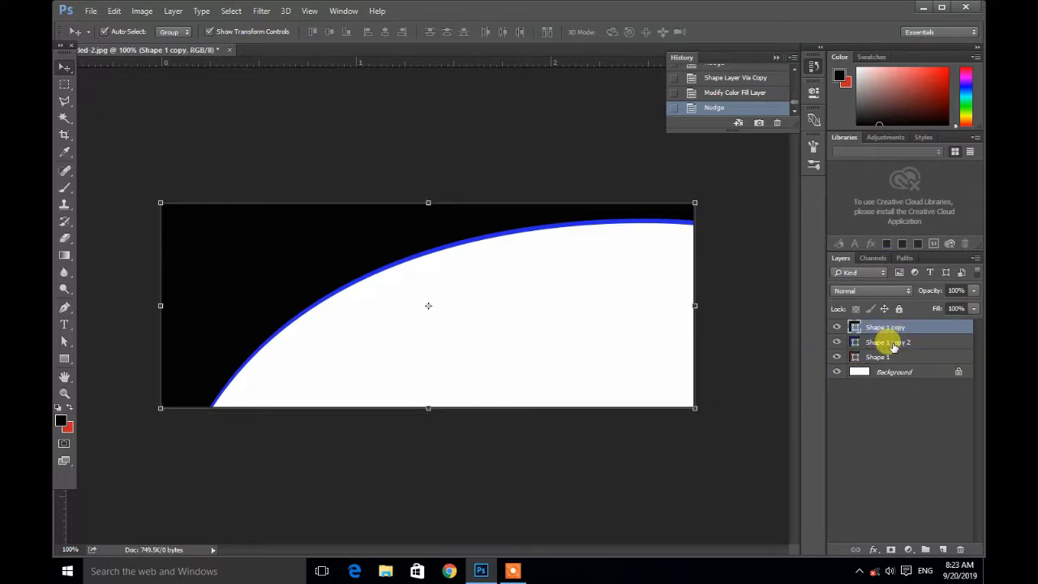
left_click(887, 360)
key("Down")
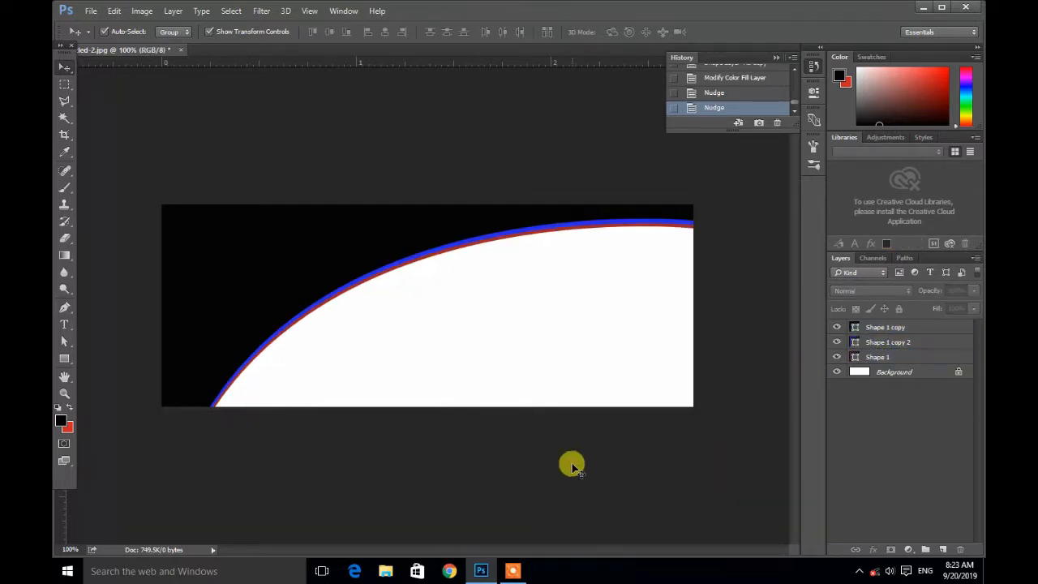
Step: Shift the lower-left end anchor of the shape path slightly to the right
left_click(65, 343)
left_click_drag(212, 414, 214, 414)
left_click(66, 67)
left_click(213, 405)
Step: Raise the upper-right end anchor of the path slightly and select the Shape 1 layer
left_click(65, 345)
left_click_drag(695, 227, 695, 226)
left_click(881, 357)
left_click(65, 67)
left_click(366, 174)
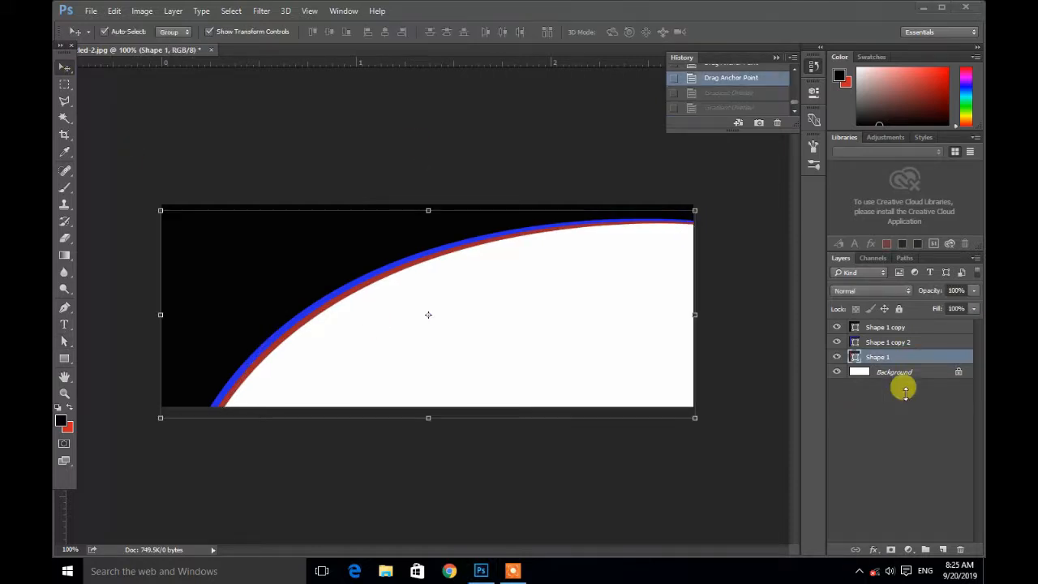
Step: Open the layer style of Shape 1 copy 2 and enable Gradient Overlay
left_click(907, 343)
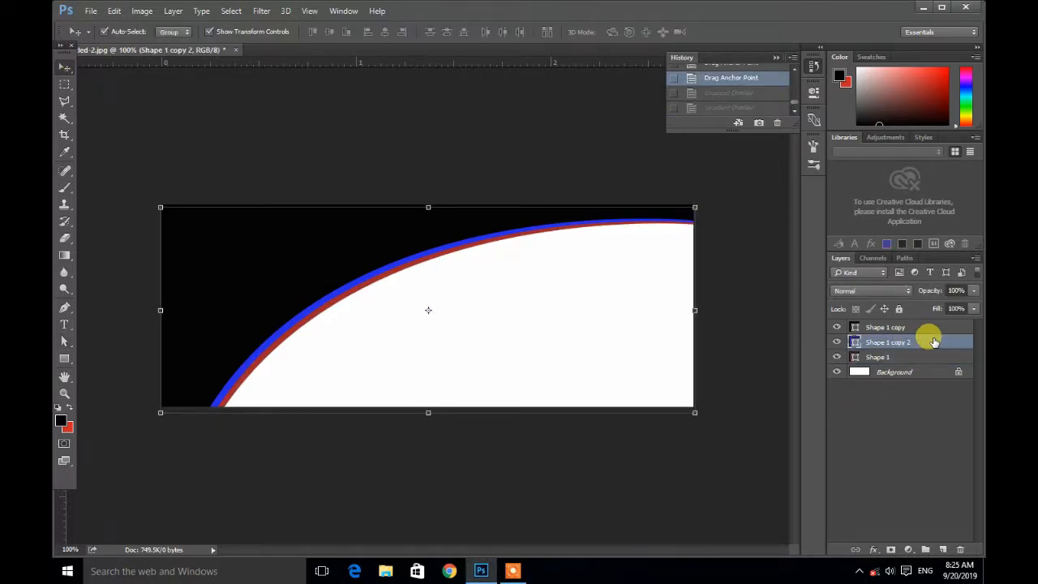
double_click(933, 342)
left_click_drag(332, 88, 514, 39)
left_click(460, 233)
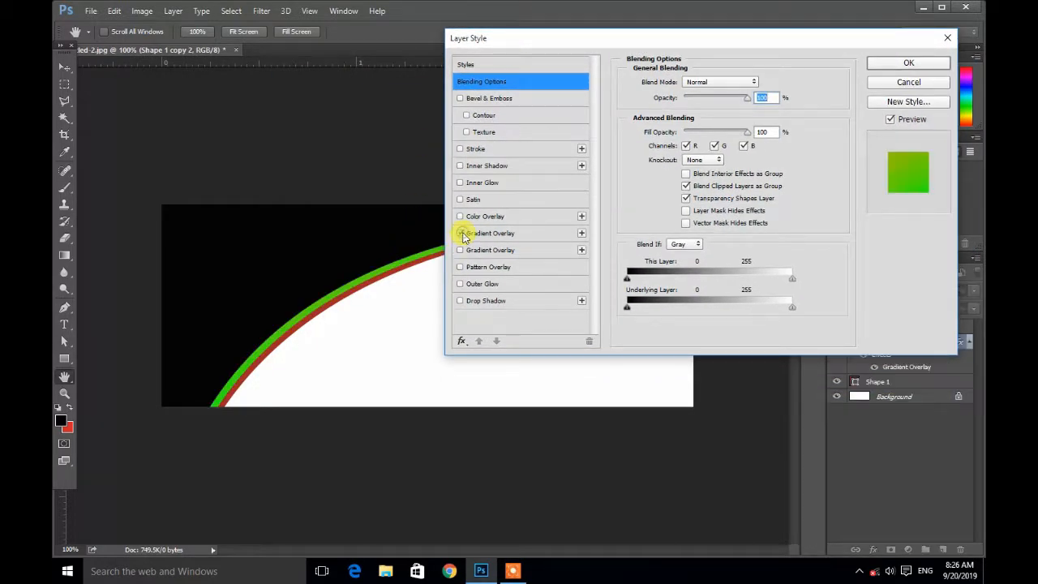
left_click(515, 233)
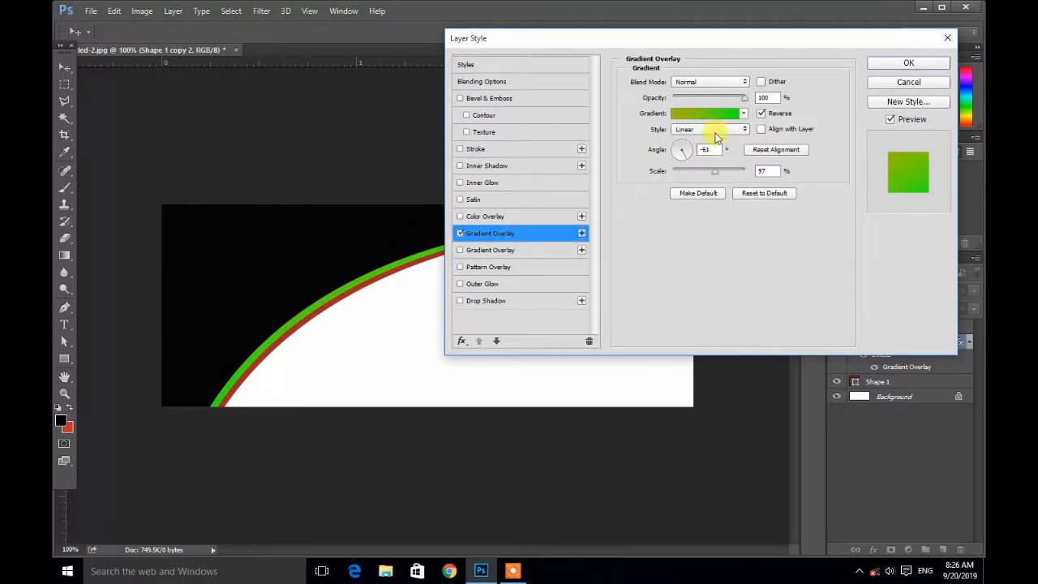
Step: Choose a purple gradient preset for the overlay and confirm the layer style
left_click(742, 116)
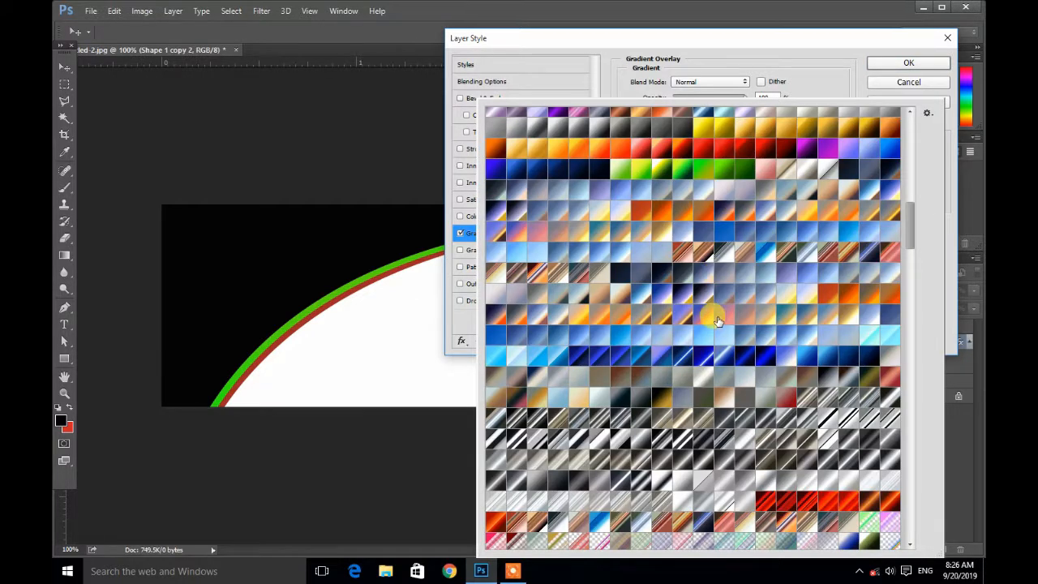
left_click(702, 359)
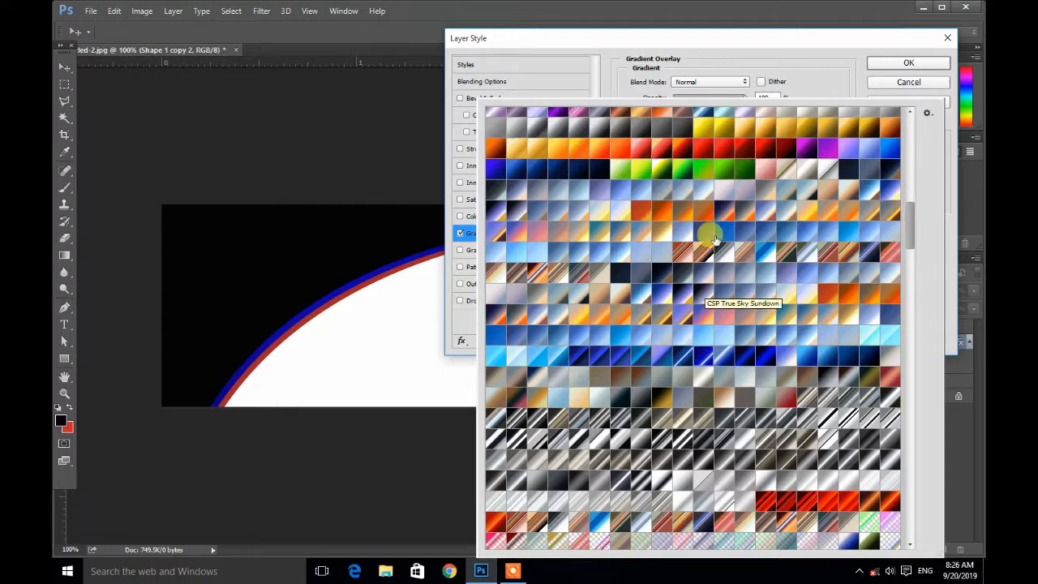
scroll(695, 203, "up", 1)
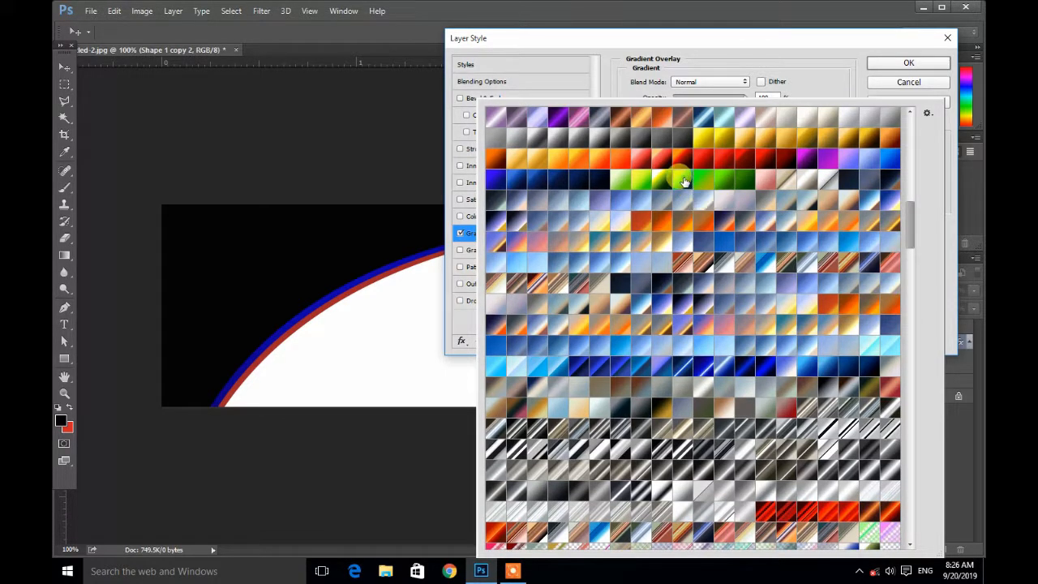
left_click(684, 180)
scroll(684, 180, "up", 2)
left_click(558, 139)
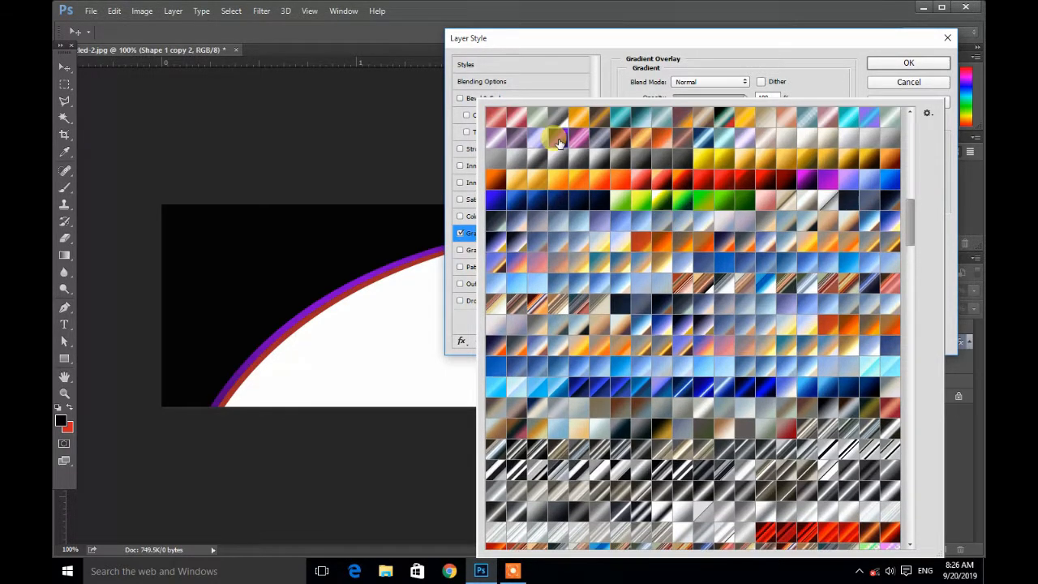
left_click(765, 86)
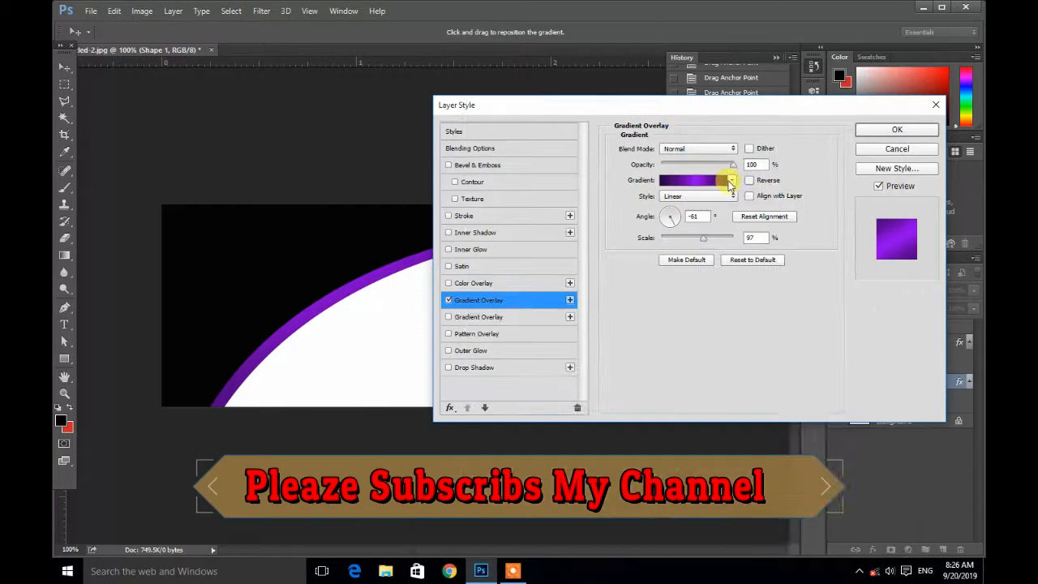
left_click(734, 177)
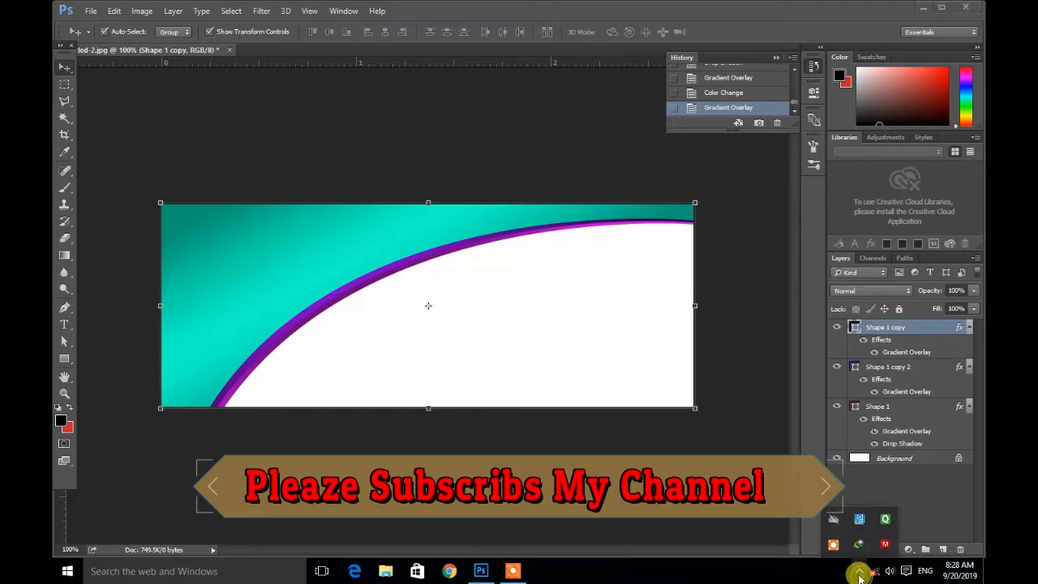
left_click(860, 576)
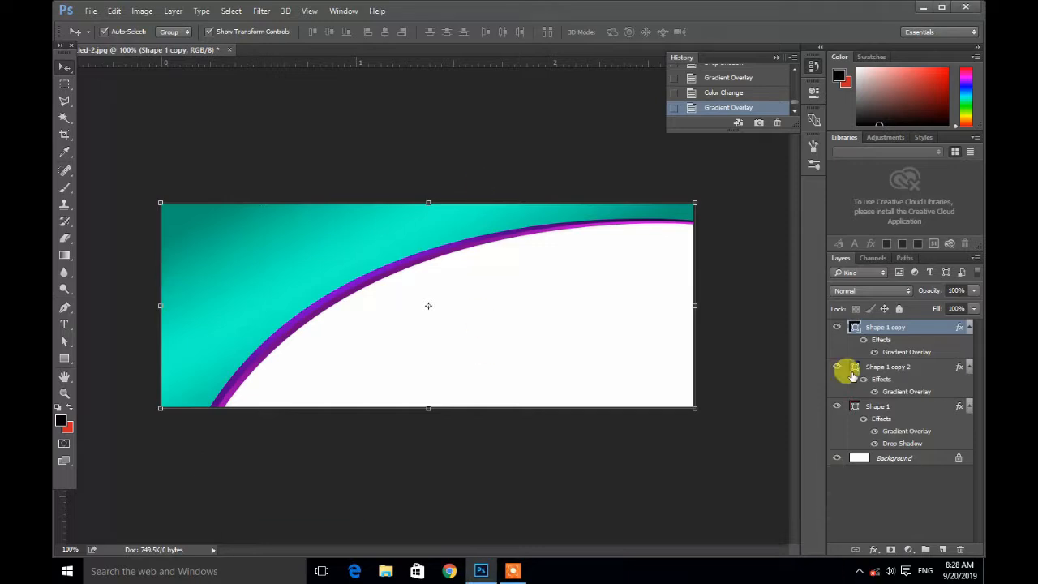
Step: Give Shape 1 copy a blue Gradient Overlay chosen from the gradient presets
double_click(929, 328)
left_click_drag(487, 74, 685, 50)
left_click(545, 246)
left_click(763, 125)
left_click(808, 211)
left_click(638, 251)
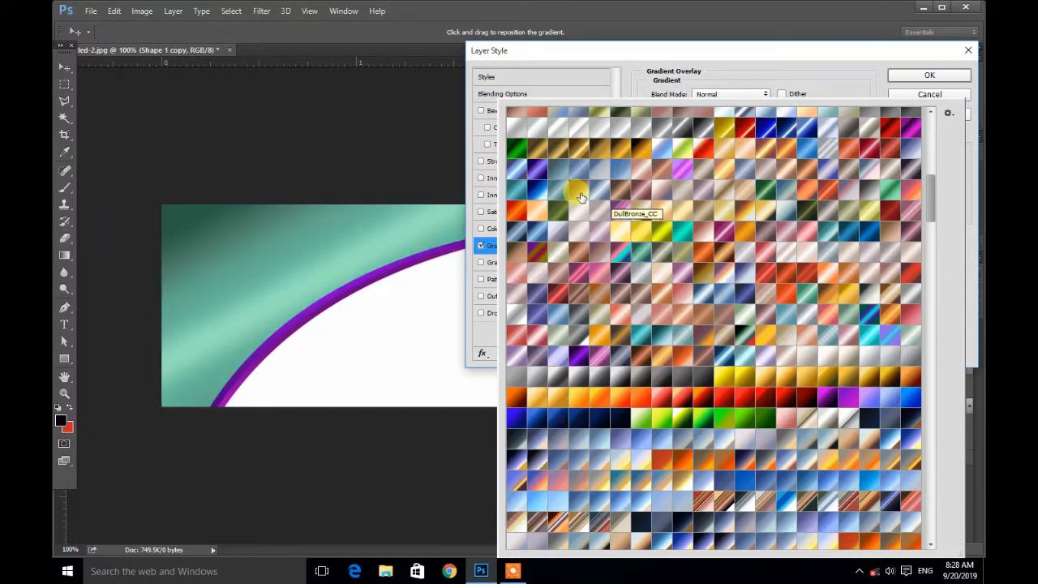
left_click(609, 203)
scroll(608, 202, "up", 2)
left_click(608, 145)
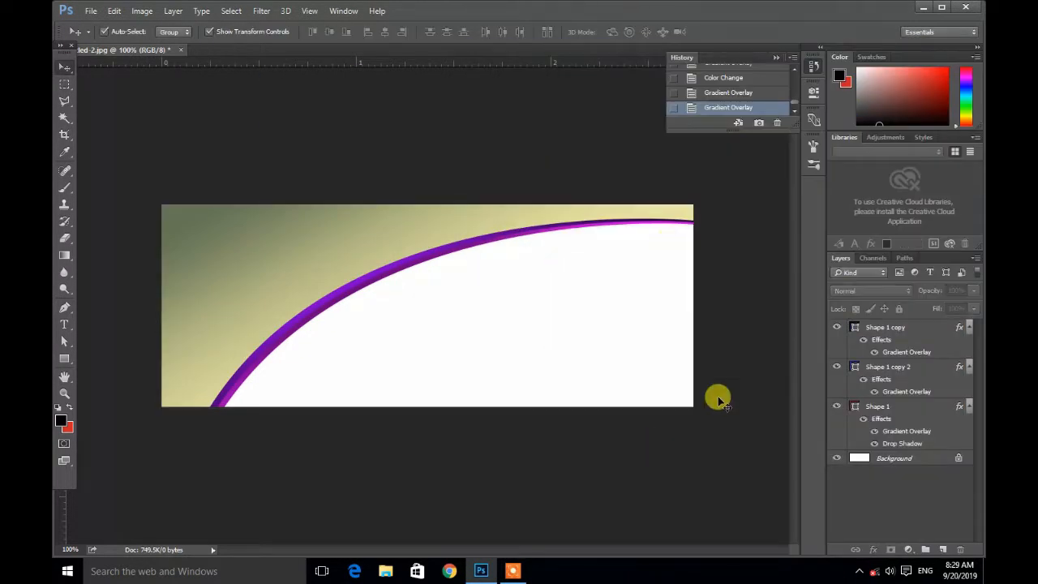
left_click(894, 459)
Step: Fill the background with a gray gradient using the Gradient tool, dragging diagonally across the canvas
left_click(64, 254)
left_click(147, 32)
left_click(435, 400)
left_click_drag(243, 203, 761, 492)
left_click(148, 32)
left_click(414, 338)
left_click_drag(696, 178, 246, 563)
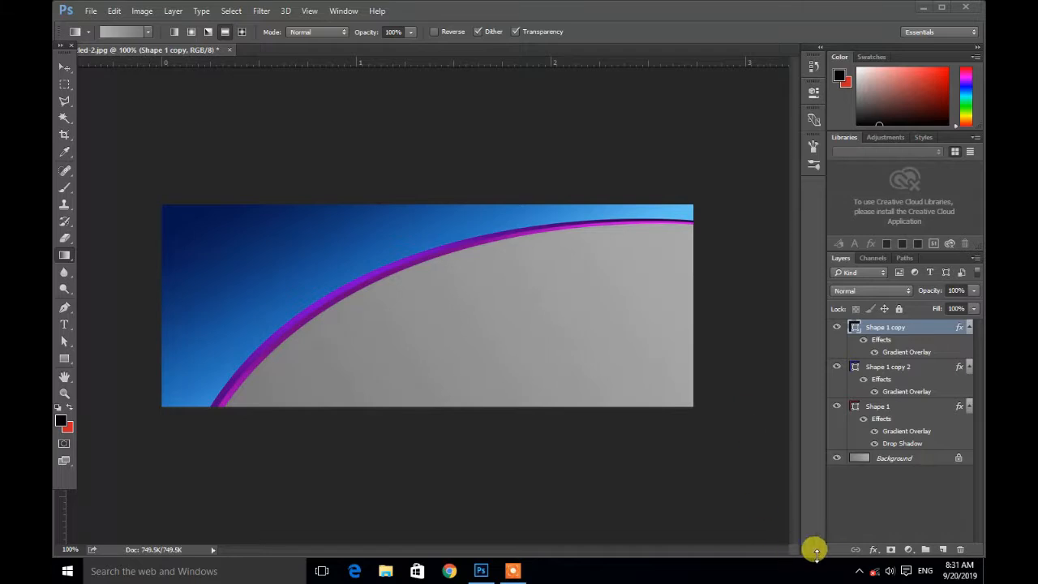
Step: Try to draw a gradient on the Shape 1 copy layer and dismiss the error
left_click(860, 571)
left_click(860, 571)
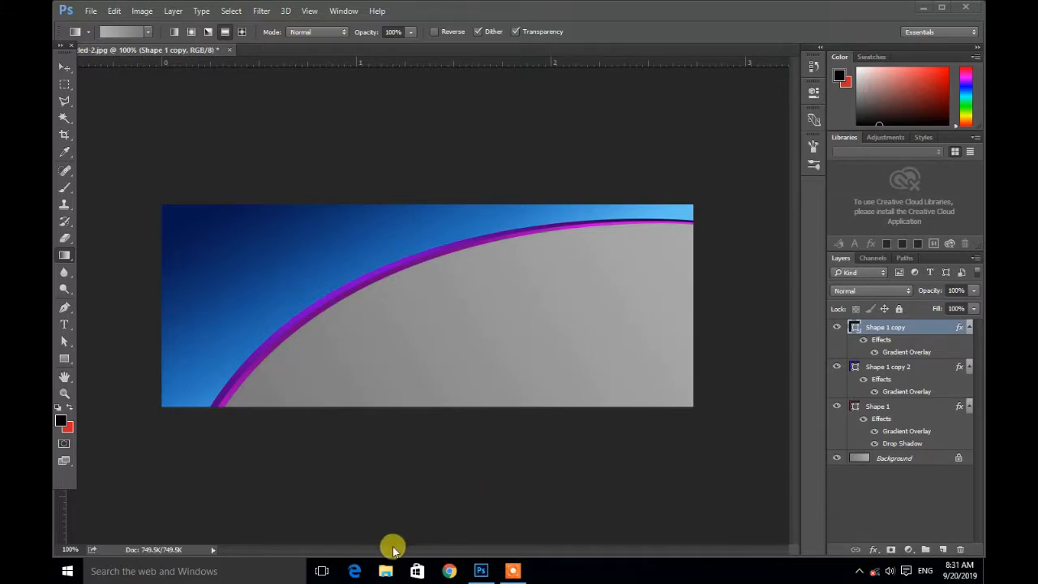
left_click(302, 349)
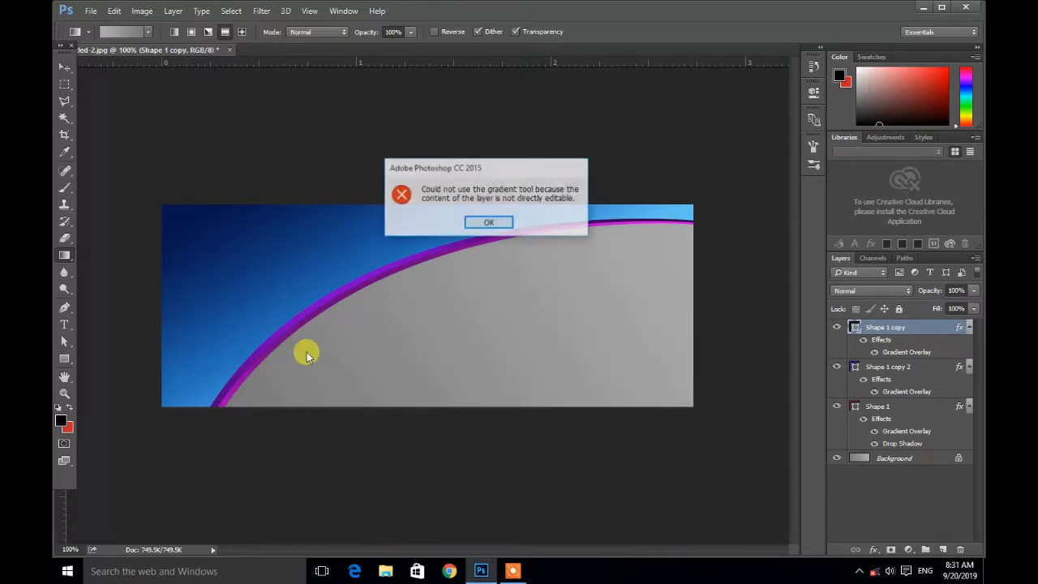
left_click(490, 223)
Step: Select the Background layer and zoom in to inspect the curved stripes
left_click(920, 457)
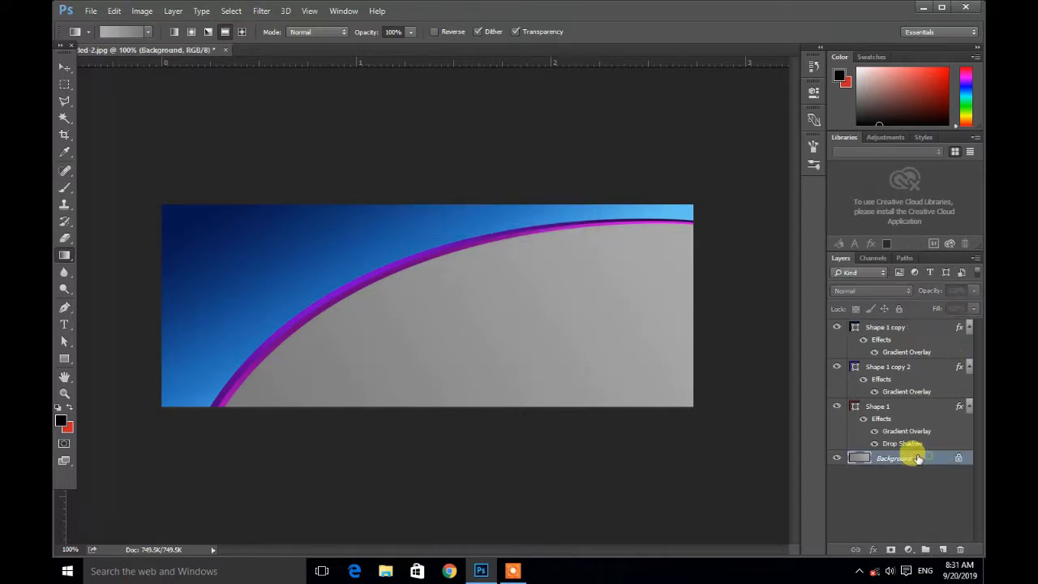
left_click(64, 67)
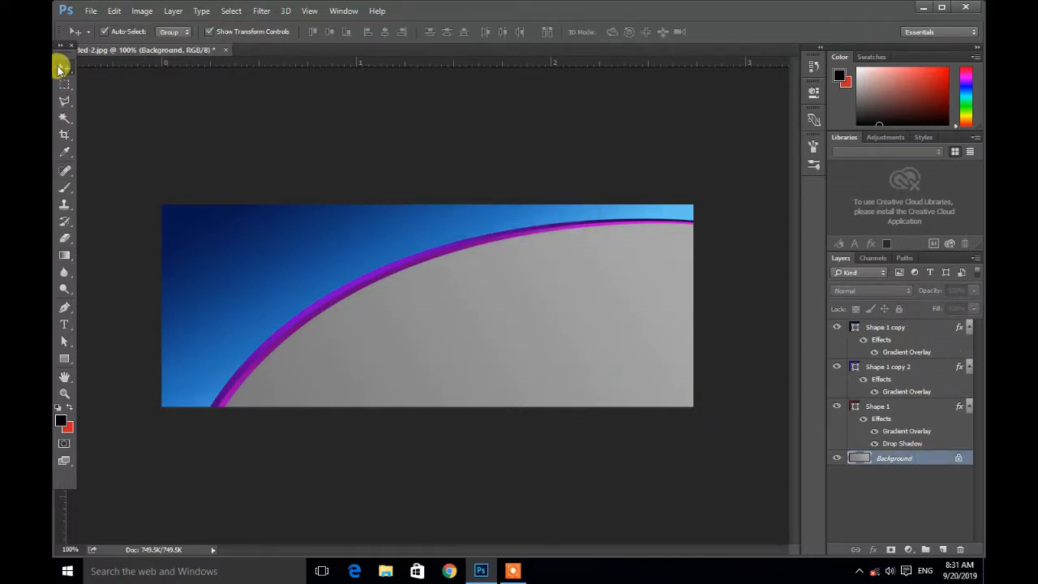
key("z")
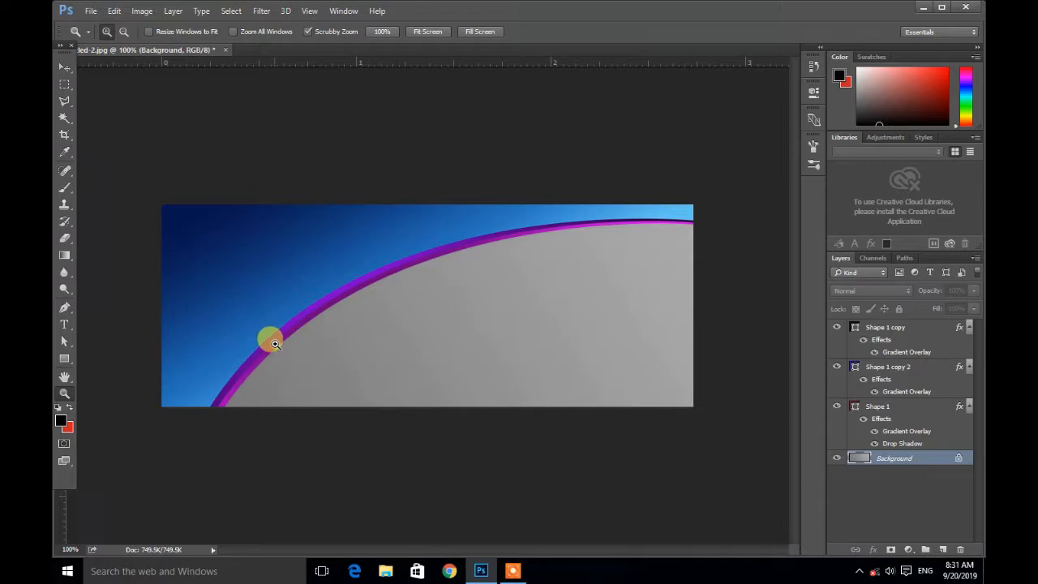
left_click(297, 341)
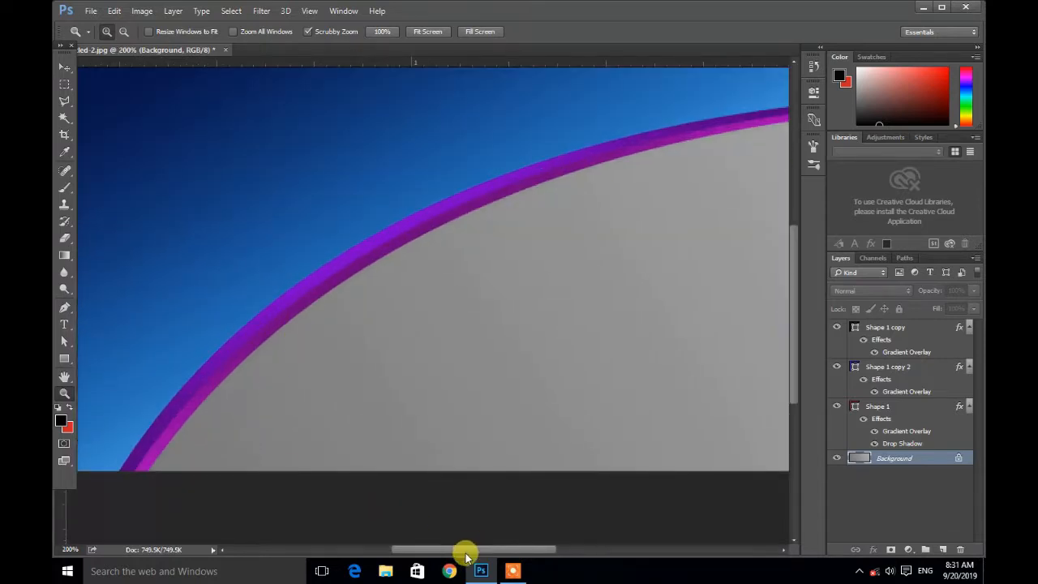
left_click_drag(459, 552, 380, 535)
scroll(493, 418, "down", 3)
scroll(493, 425, "down", 2)
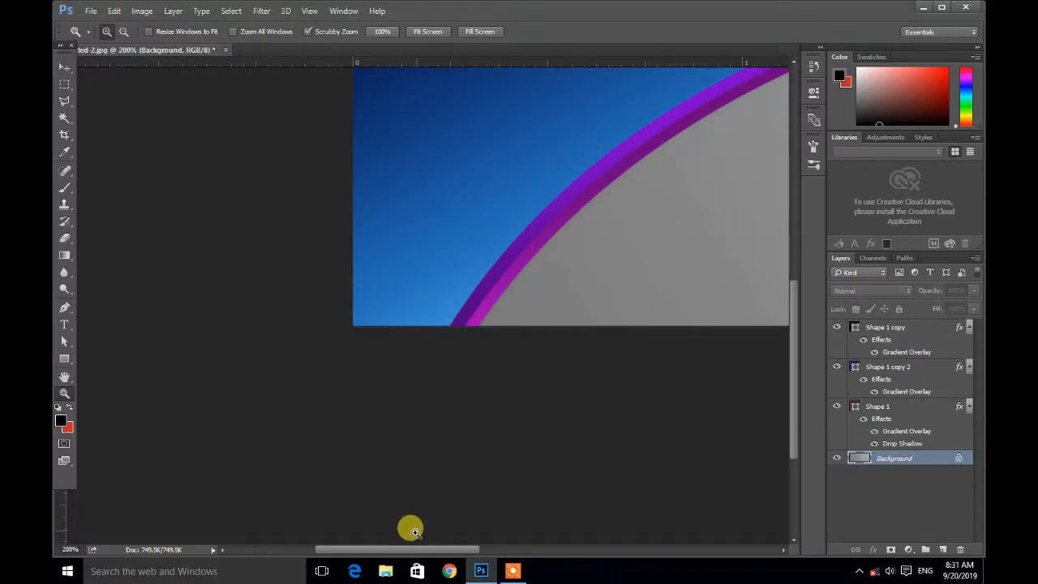
Step: Draw a new curved shape with the Pen tool along the outer edge of the purple stripe
left_click_drag(408, 554, 466, 554)
scroll(415, 406, "up", 2)
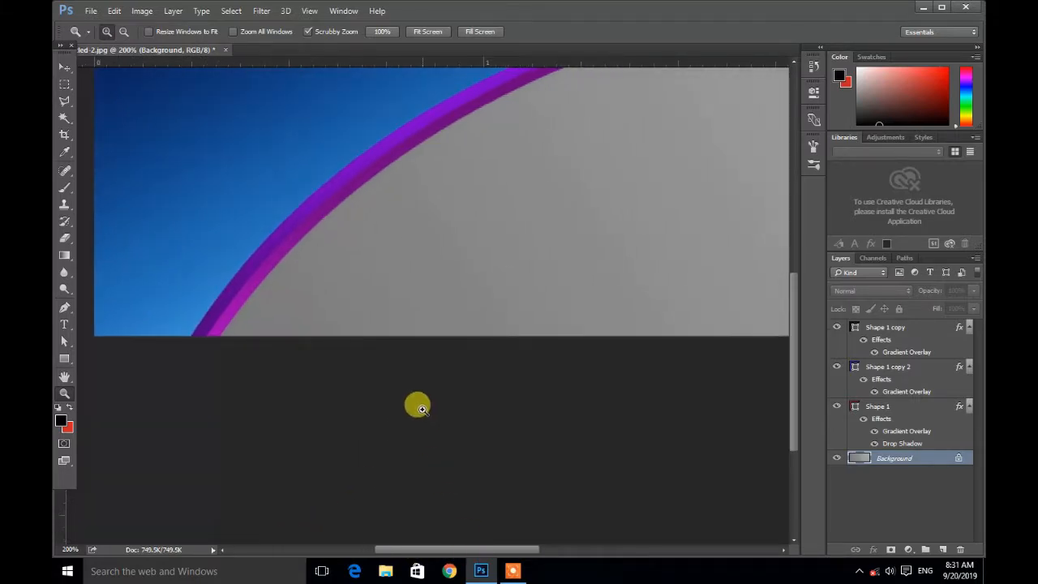
scroll(421, 409, "up", 1)
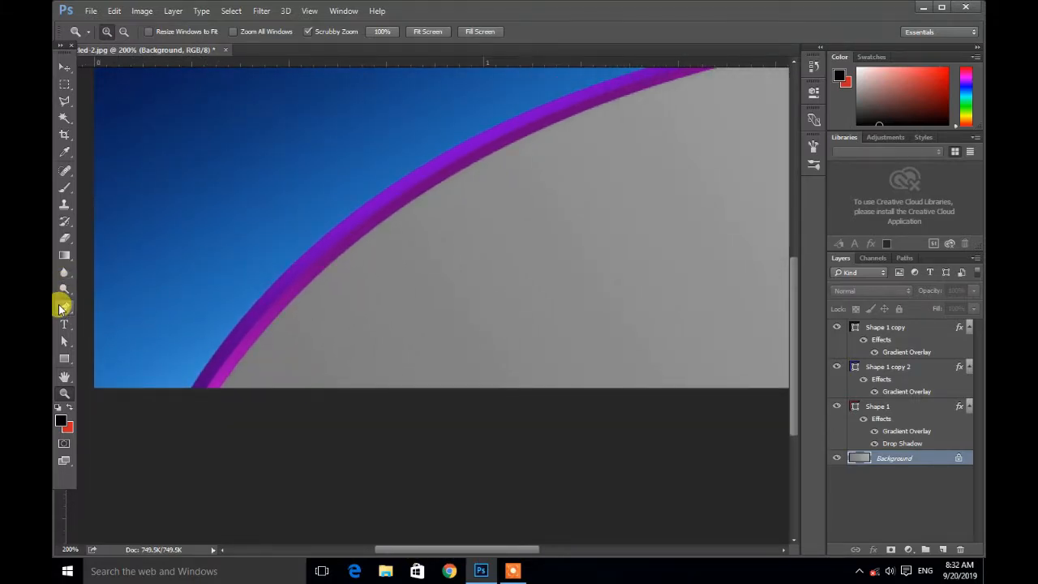
left_click(61, 308)
left_click(191, 388)
left_click_drag(278, 280, 308, 262)
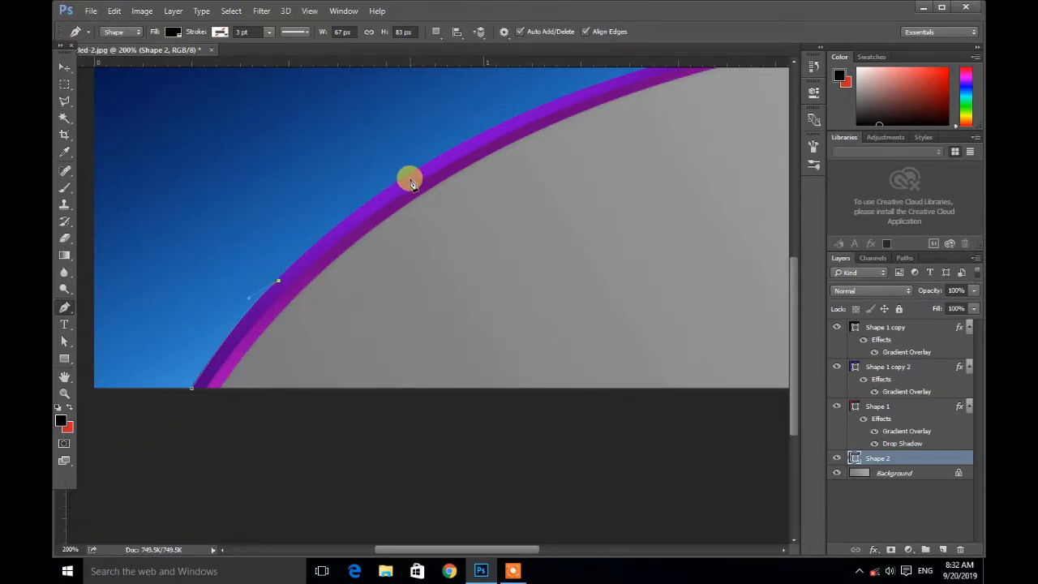
left_click_drag(413, 173, 493, 125)
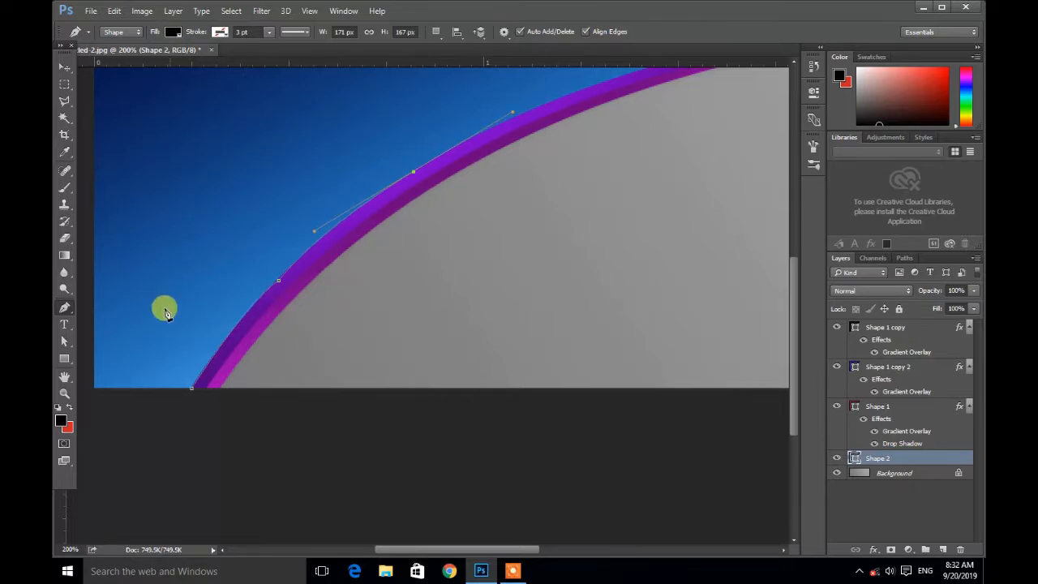
left_click(414, 172)
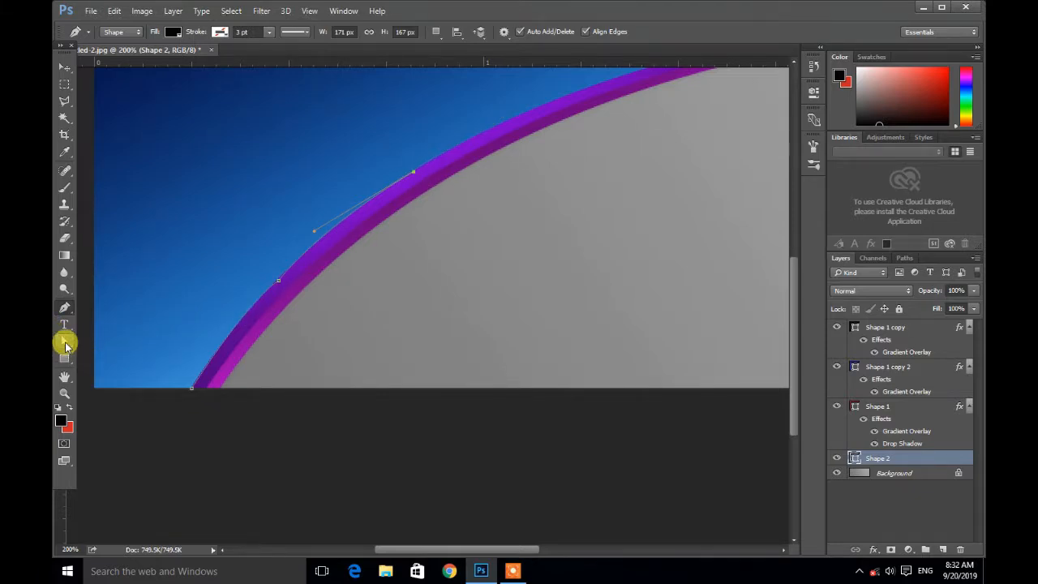
Step: Adjust the curve's lower anchor handle with the Direct Selection tool, then return to the Pen tool
left_click(65, 343)
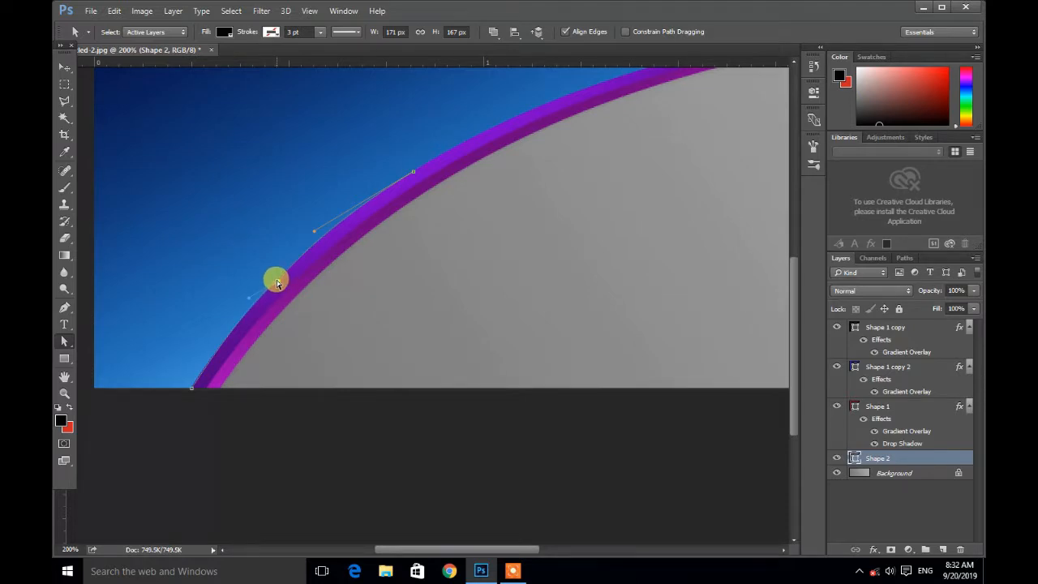
left_click(277, 281)
left_click_drag(247, 300, 231, 282)
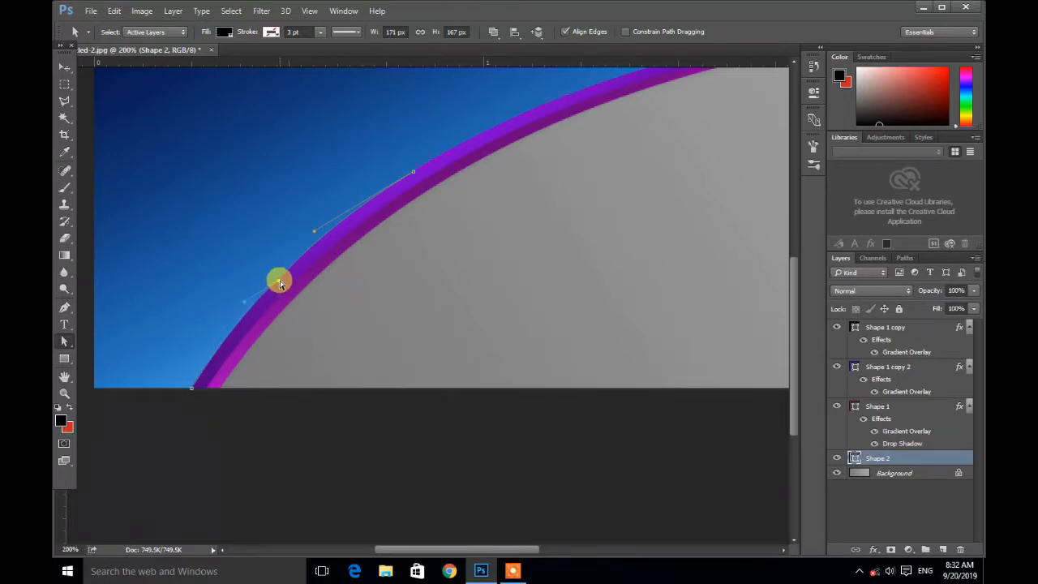
left_click(65, 341)
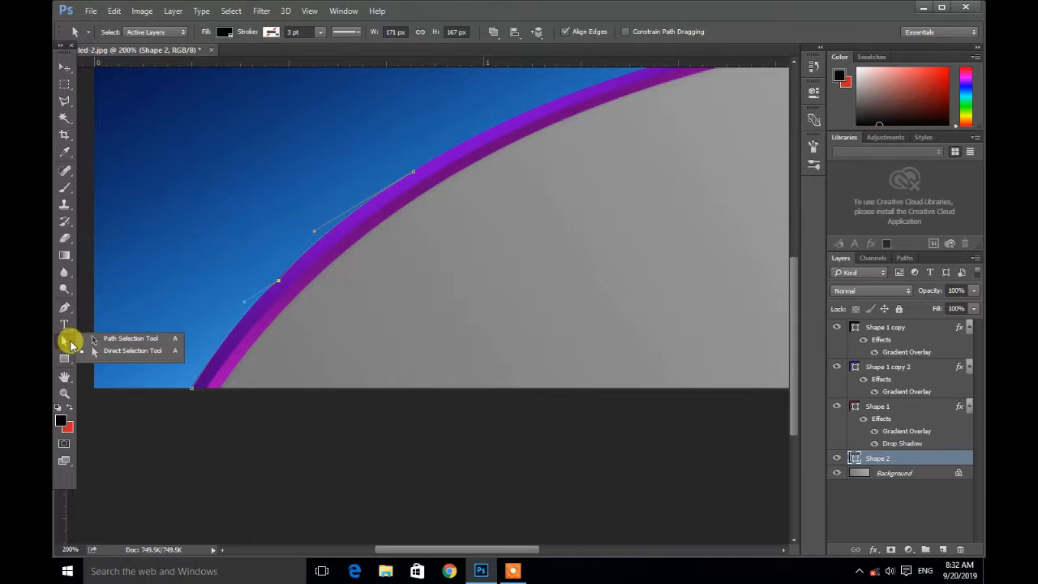
left_click(65, 307)
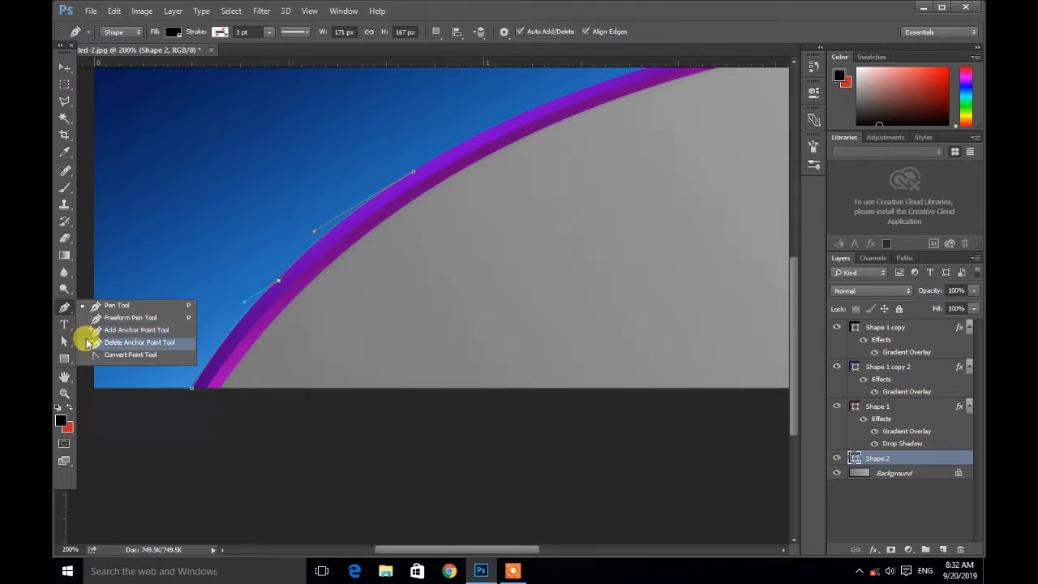
left_click(64, 306)
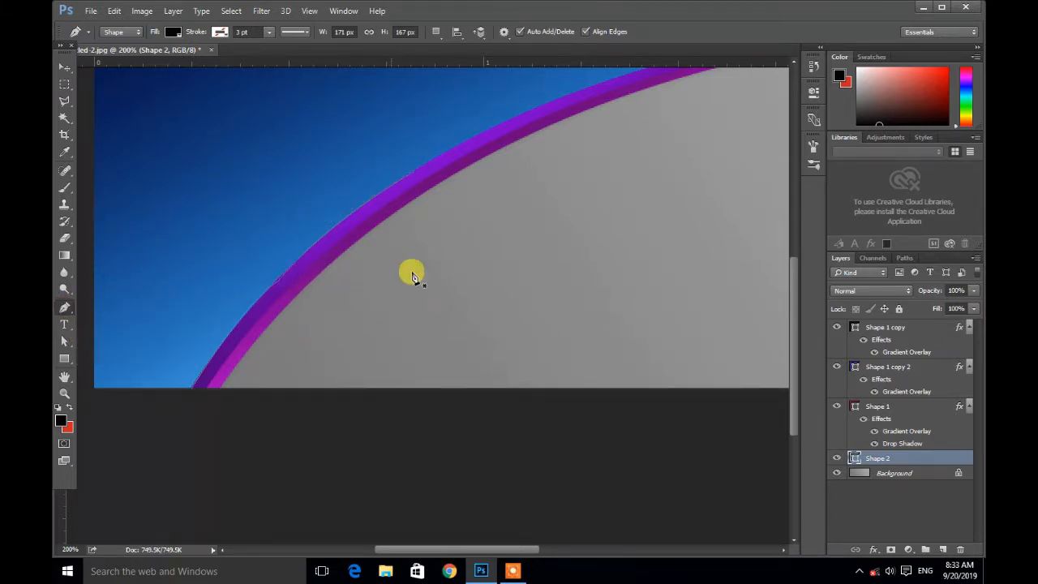
left_click(859, 572)
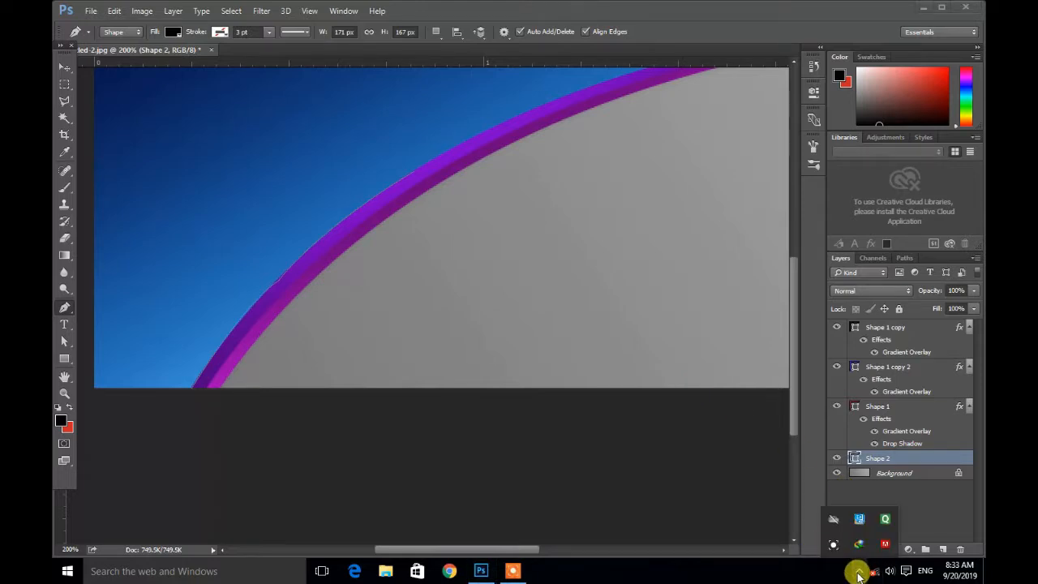
left_click(859, 573)
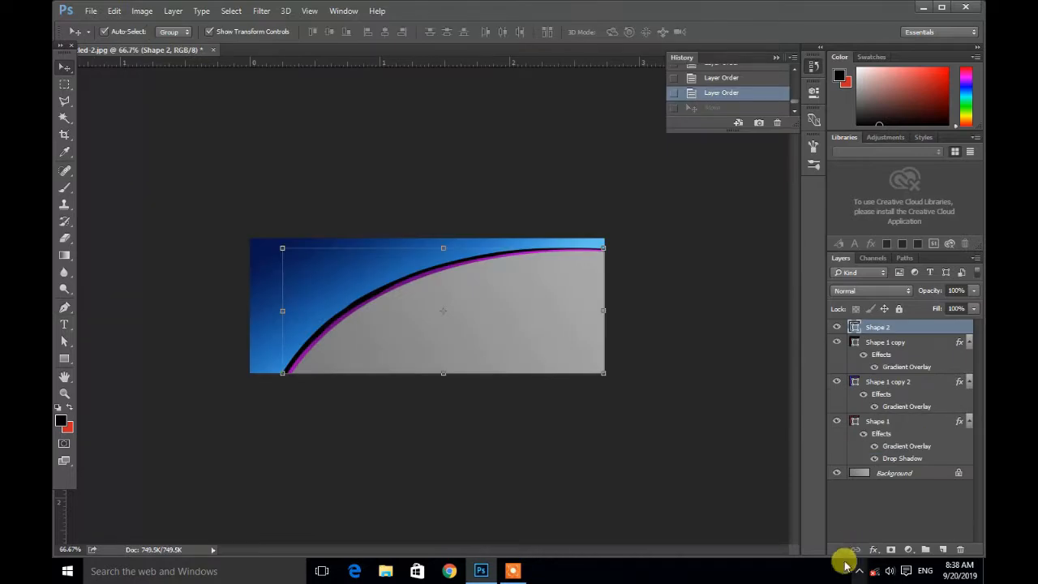
left_click(859, 572)
left_click(861, 572)
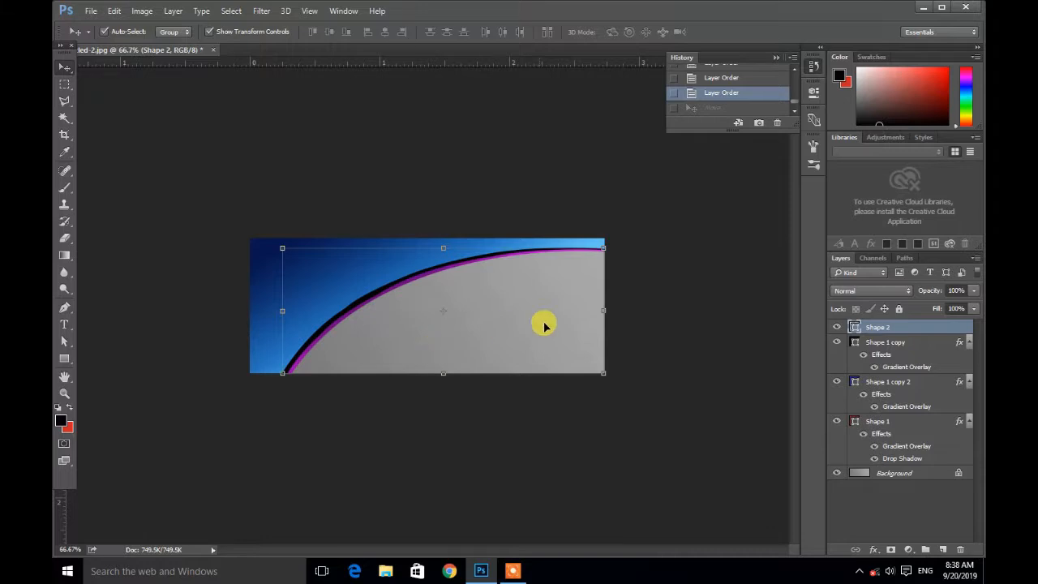
Step: Rotate and reposition the Shape 2 curve with Free Transform so it crosses the banner, and apply it
left_click_drag(607, 380, 89, 271)
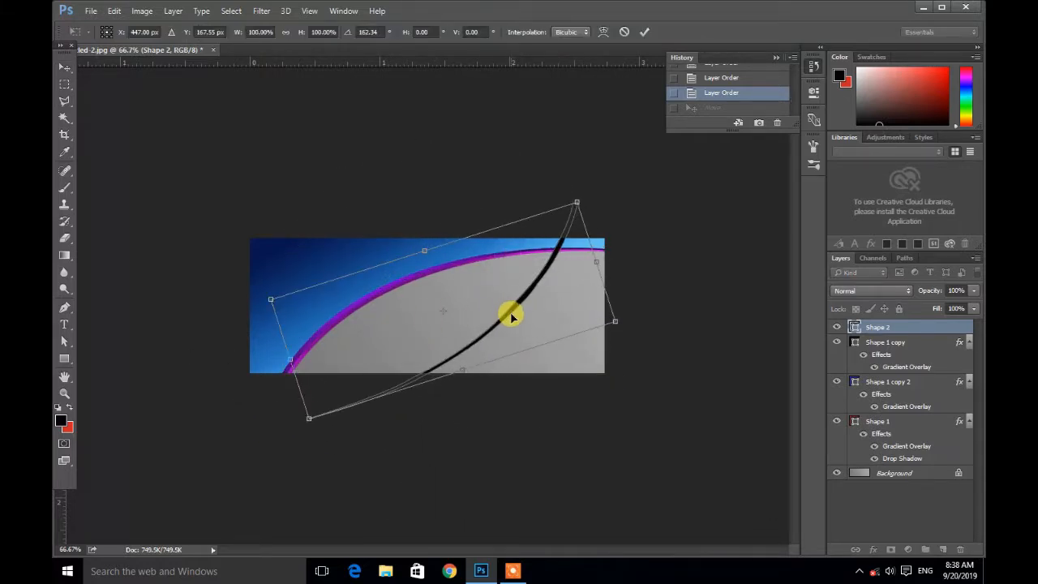
left_click_drag(512, 304, 460, 269)
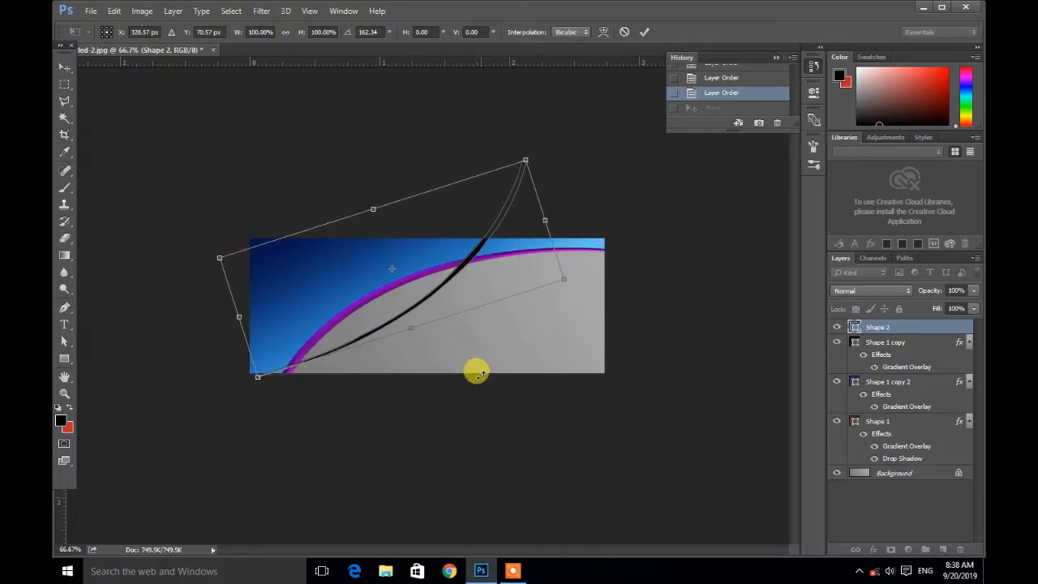
left_click(65, 71)
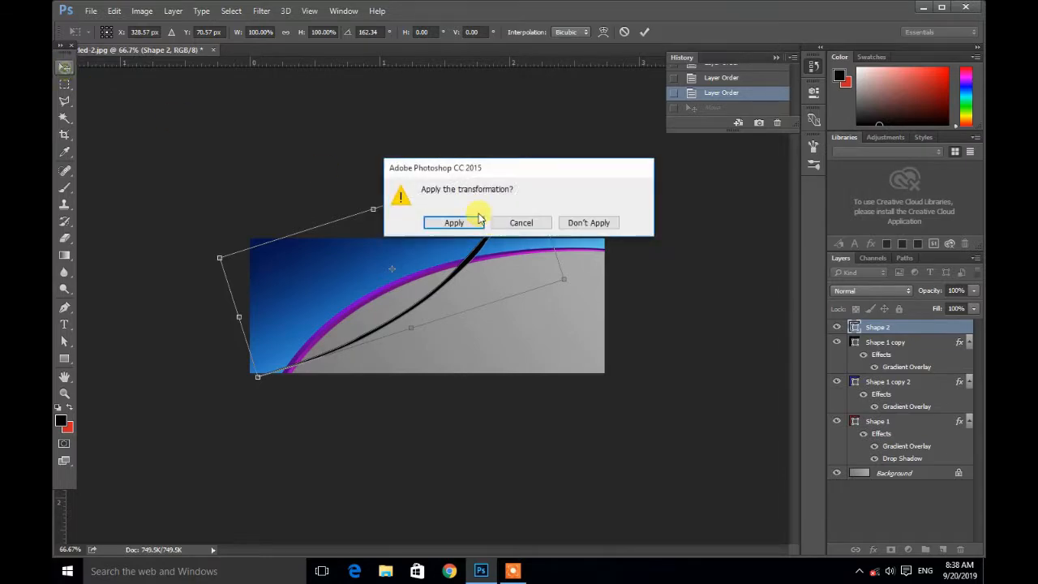
left_click(456, 220)
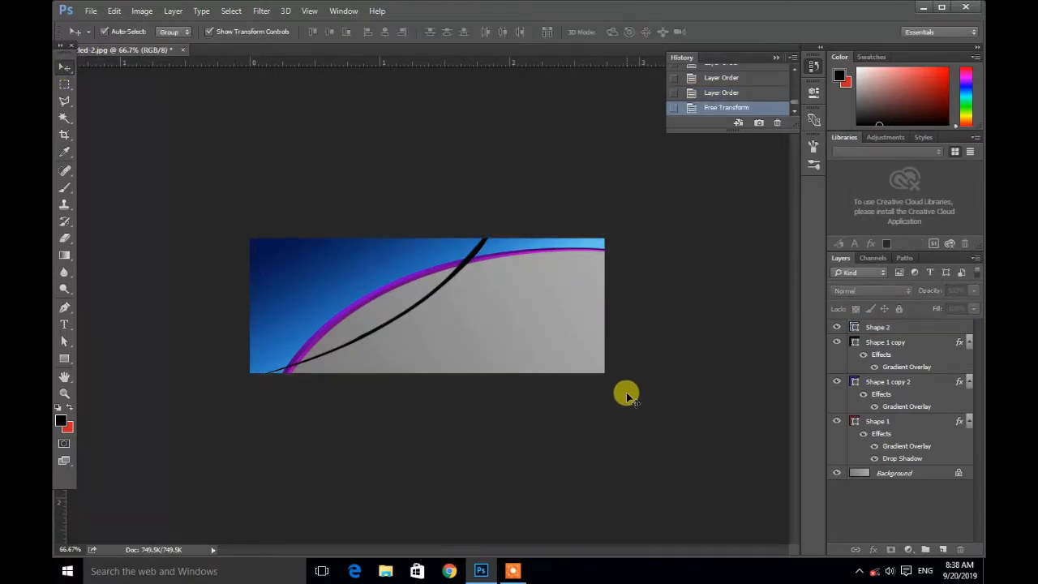
Step: Scale the Shape 2 curve with Free Transform so it sweeps from the lower left to the top edge, and apply it
left_click(456, 274)
left_click_drag(526, 161, 555, 124)
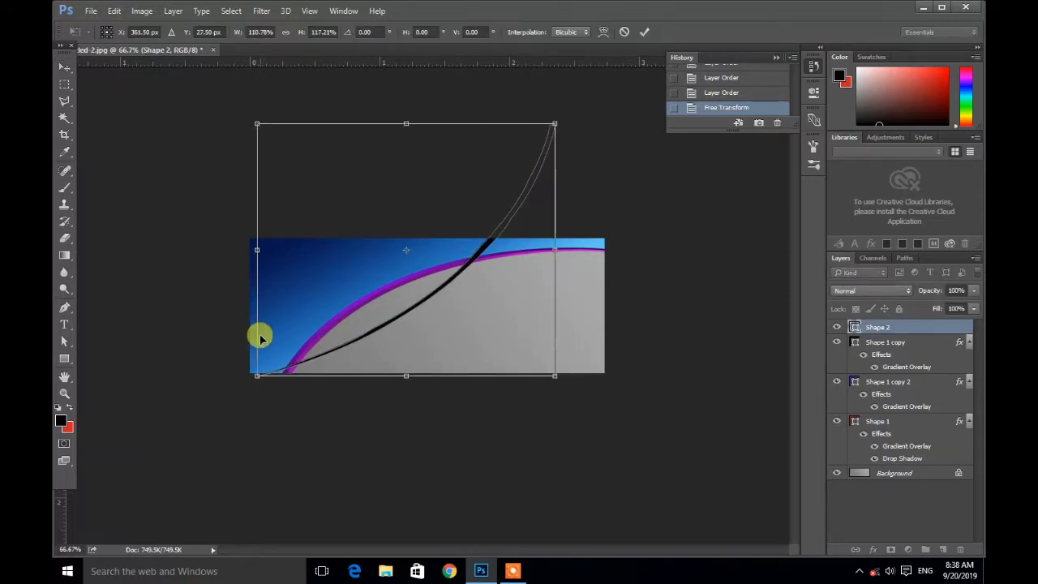
left_click_drag(254, 376, 249, 380)
left_click_drag(554, 124, 489, 235)
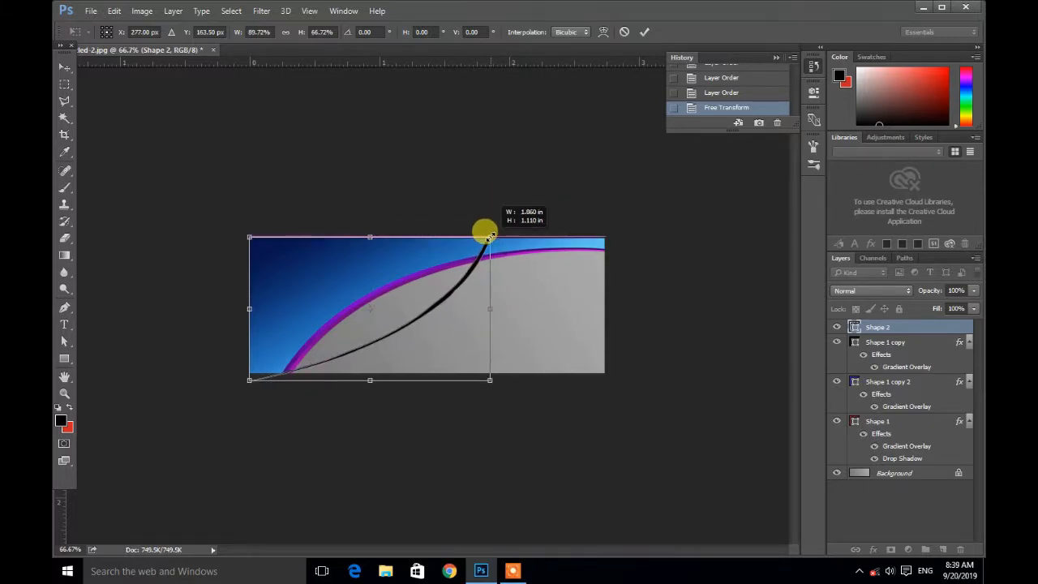
left_click_drag(490, 236, 547, 146)
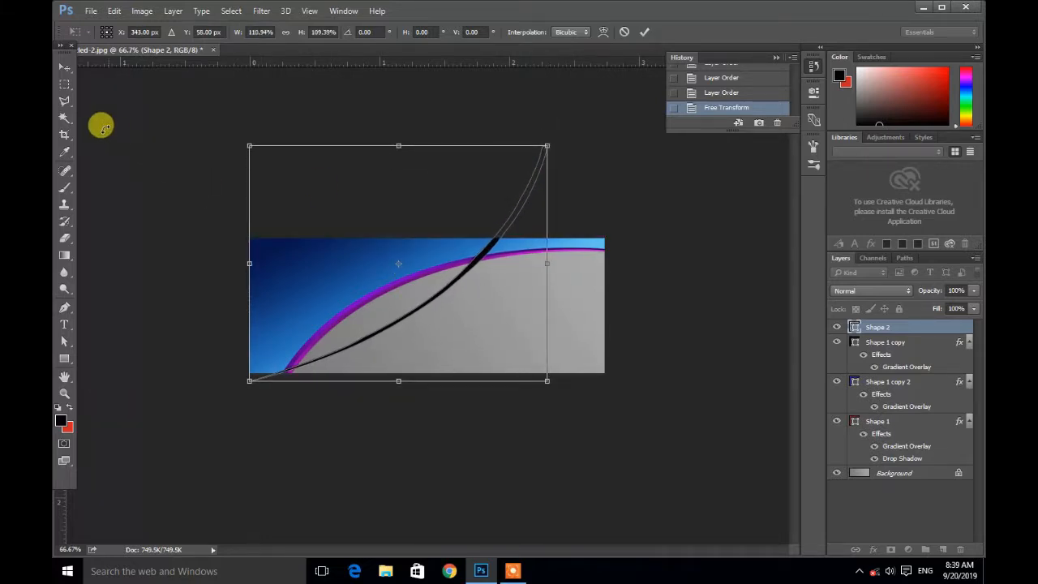
left_click(68, 73)
left_click(462, 225)
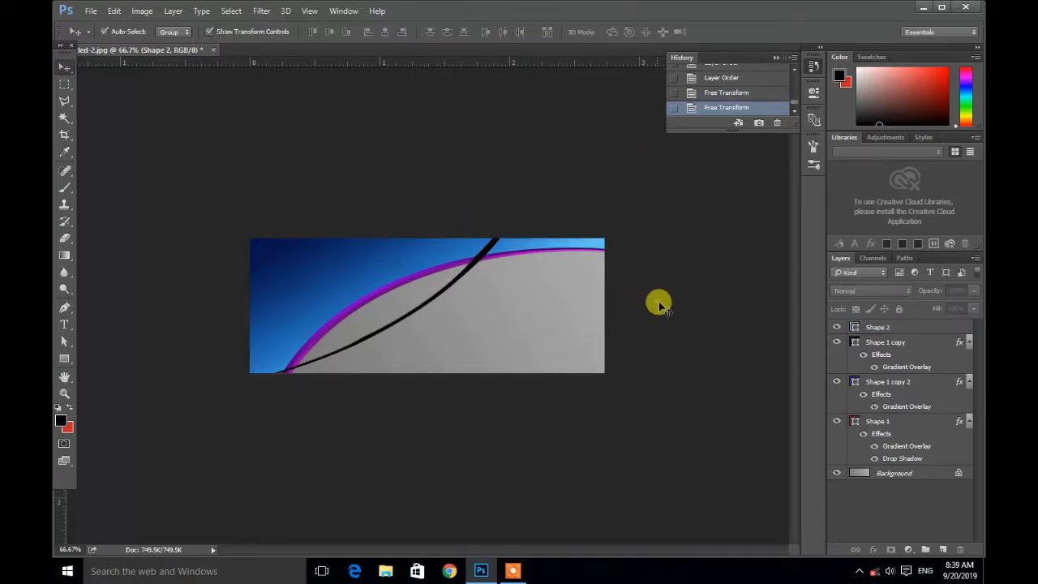
left_click(659, 305)
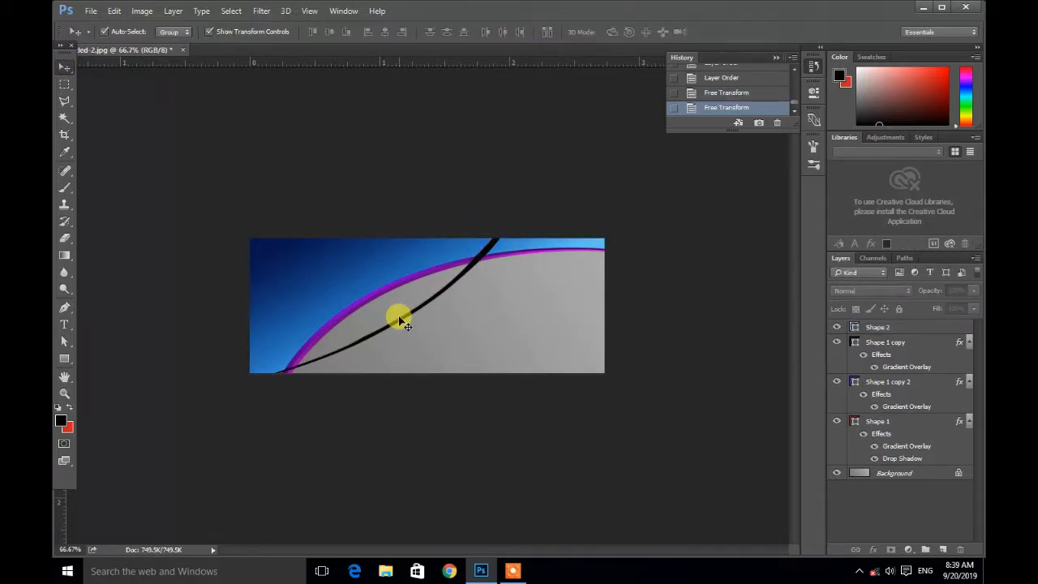
Step: Open Shape 2's layer style and enable a Gradient Overlay
key("z")
left_click(399, 321)
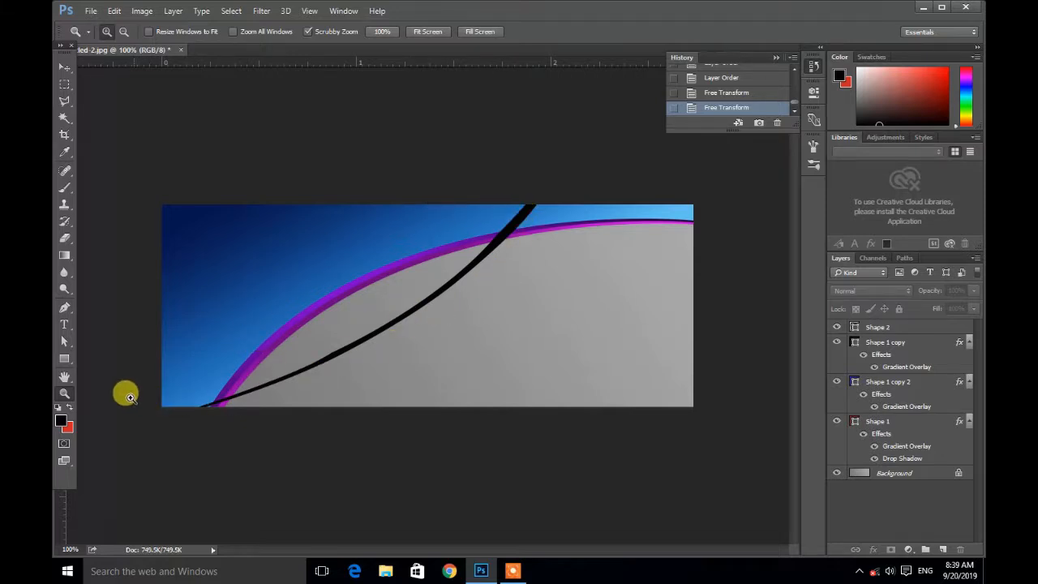
left_click(65, 66)
left_click(419, 308)
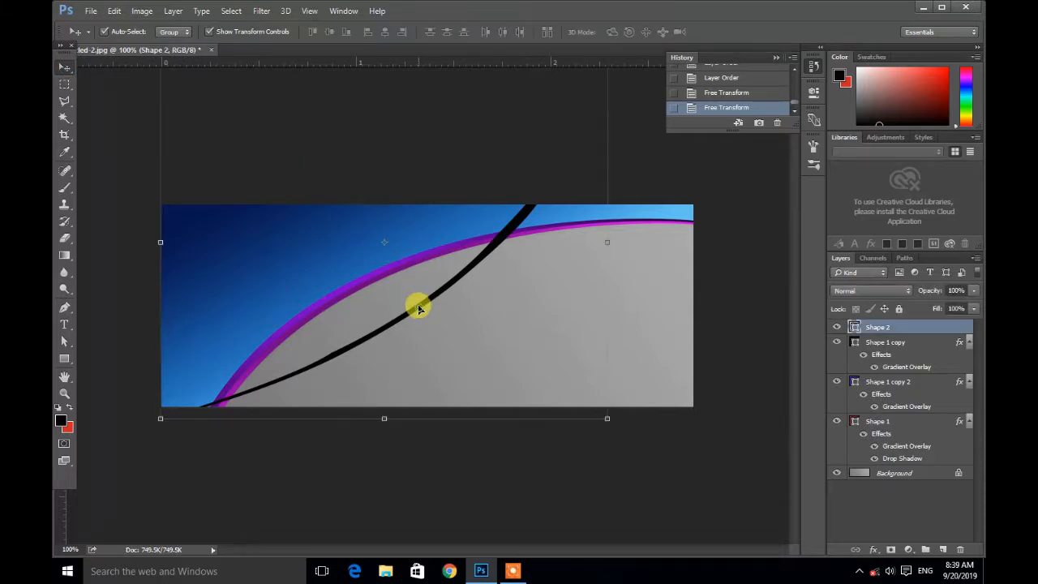
double_click(922, 327)
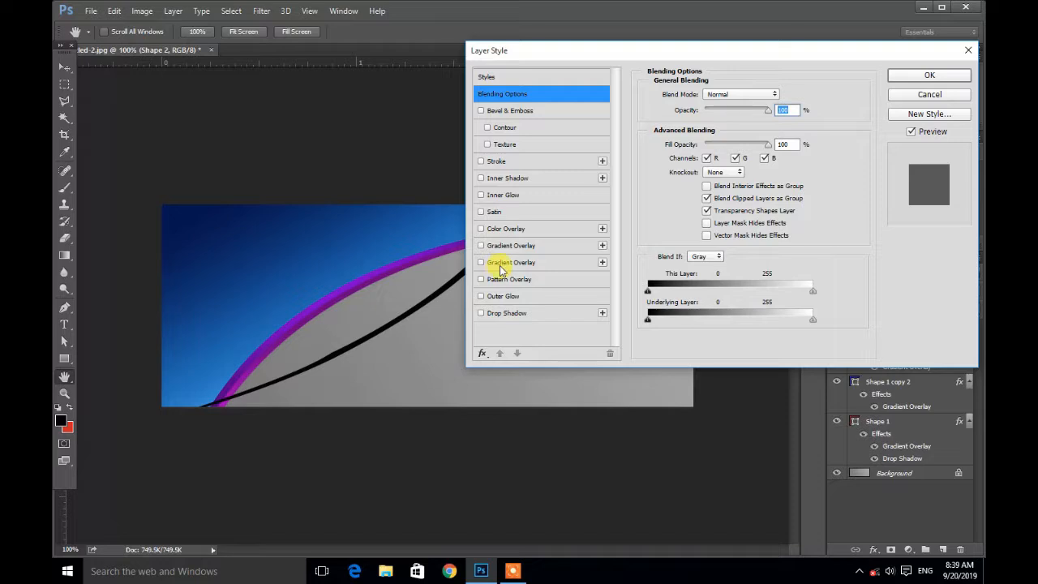
left_click(511, 248)
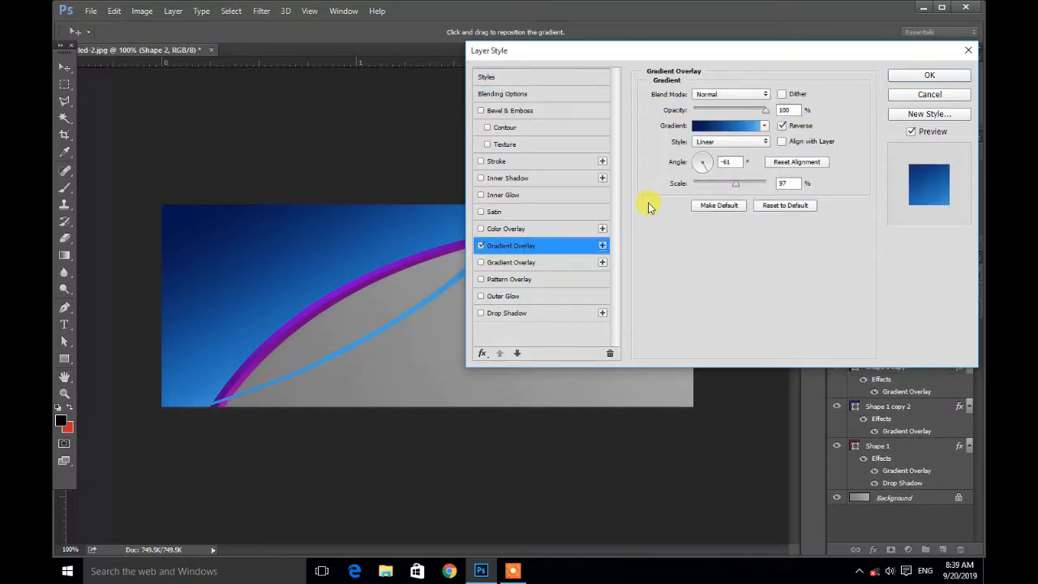
Step: Try a yellow-green gradient preset for the curve's overlay
left_click(766, 128)
left_click(548, 208)
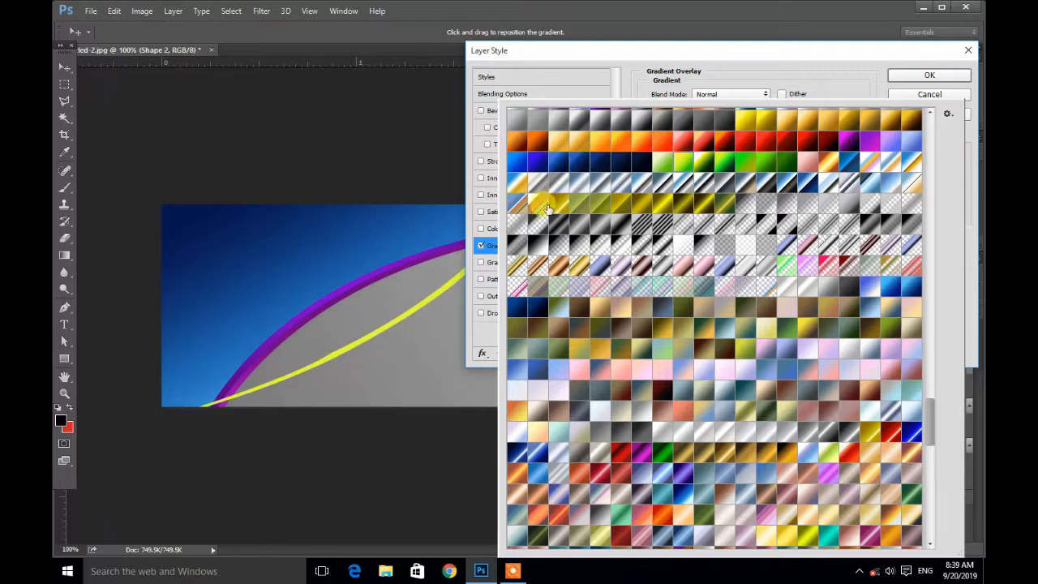
scroll(548, 208, "up", 5)
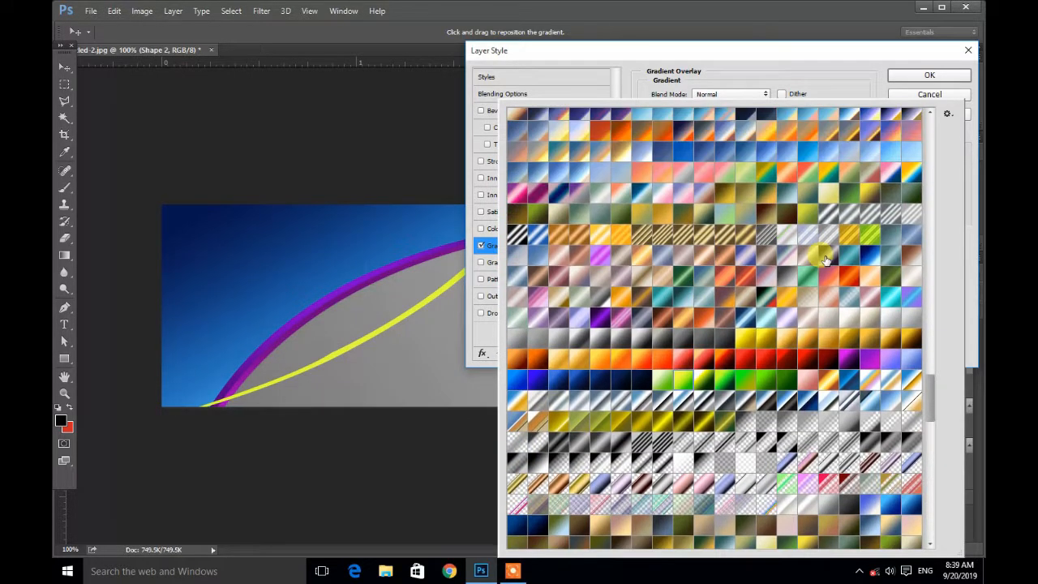
scroll(826, 259, "up", 3)
left_click(860, 571)
left_click(860, 571)
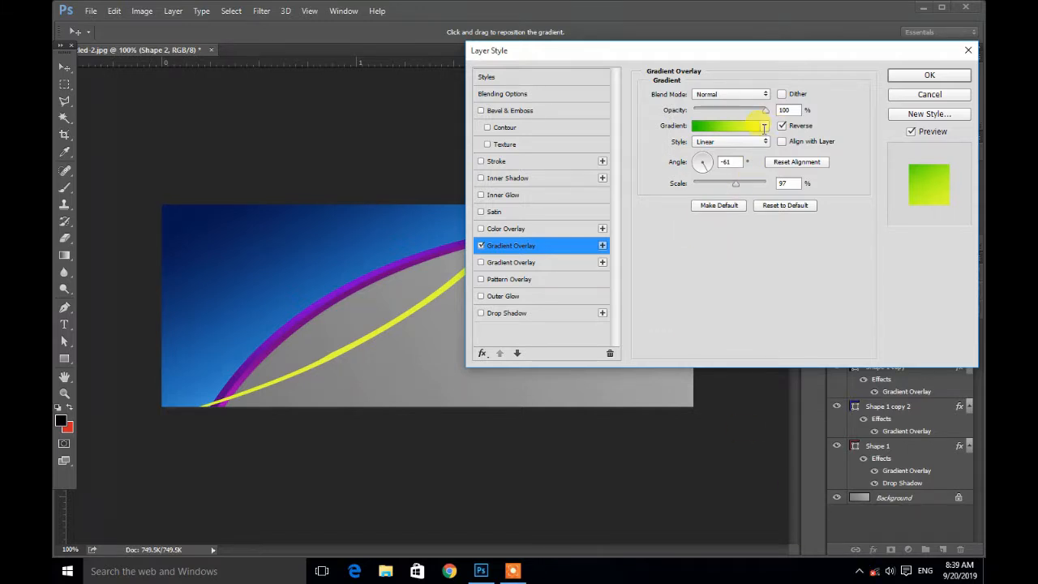
Step: Try several other gradient presets for the curve's overlay and cancel the layer style
left_click(766, 126)
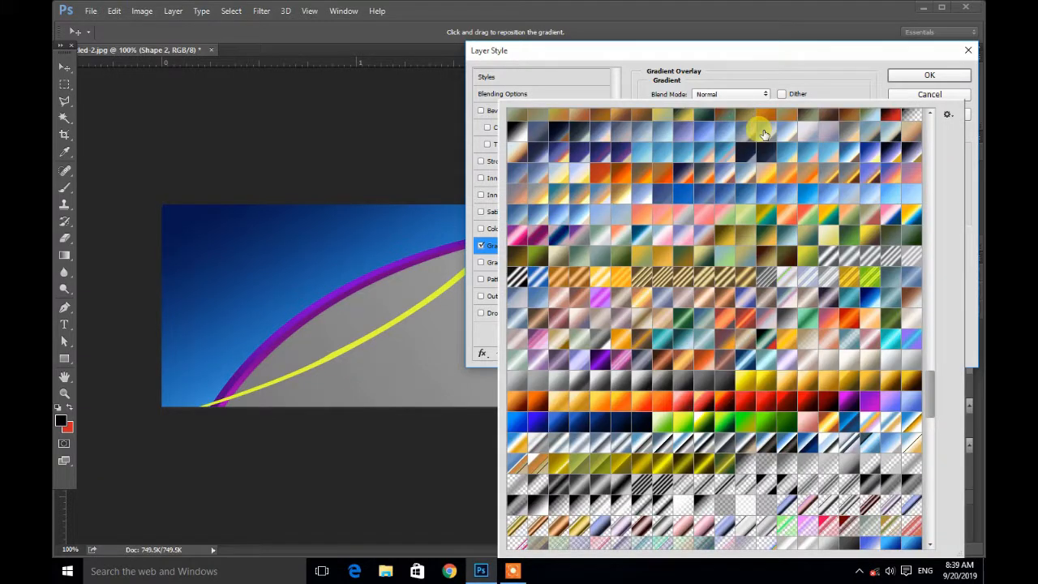
left_click(516, 442)
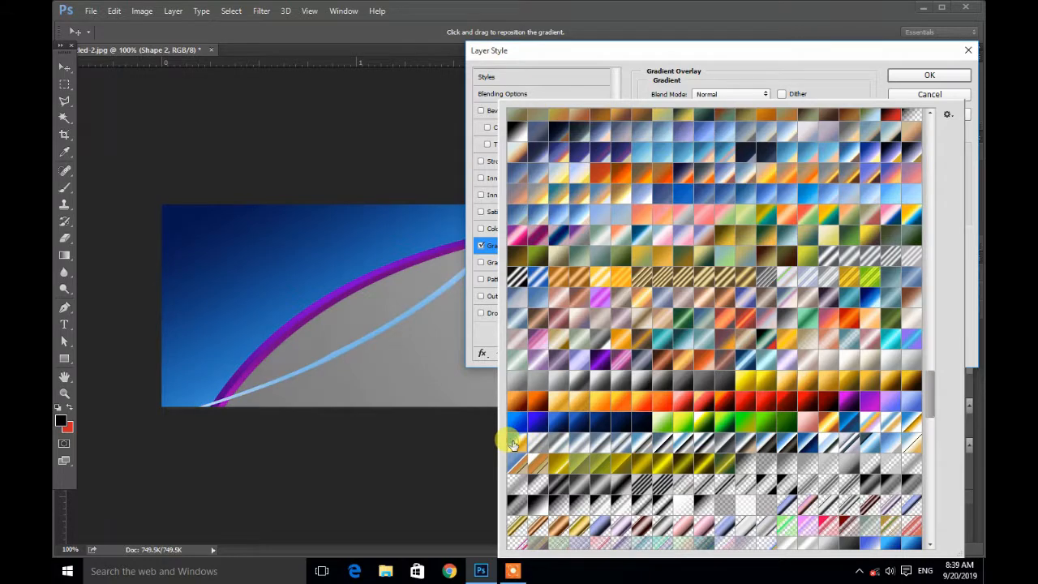
scroll(930, 366, "up", 5)
left_click_drag(925, 369, 909, 158)
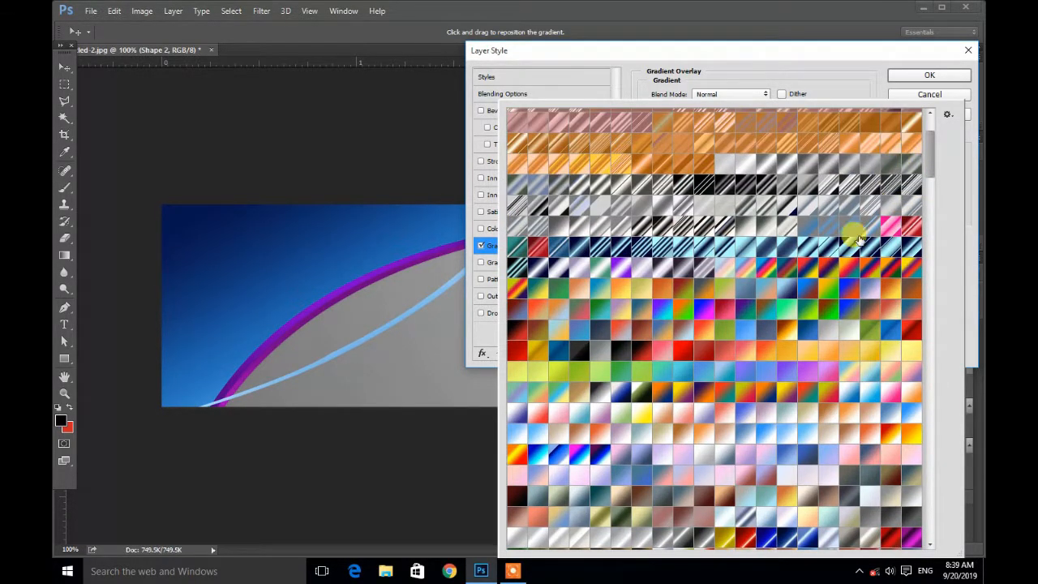
left_click(785, 417)
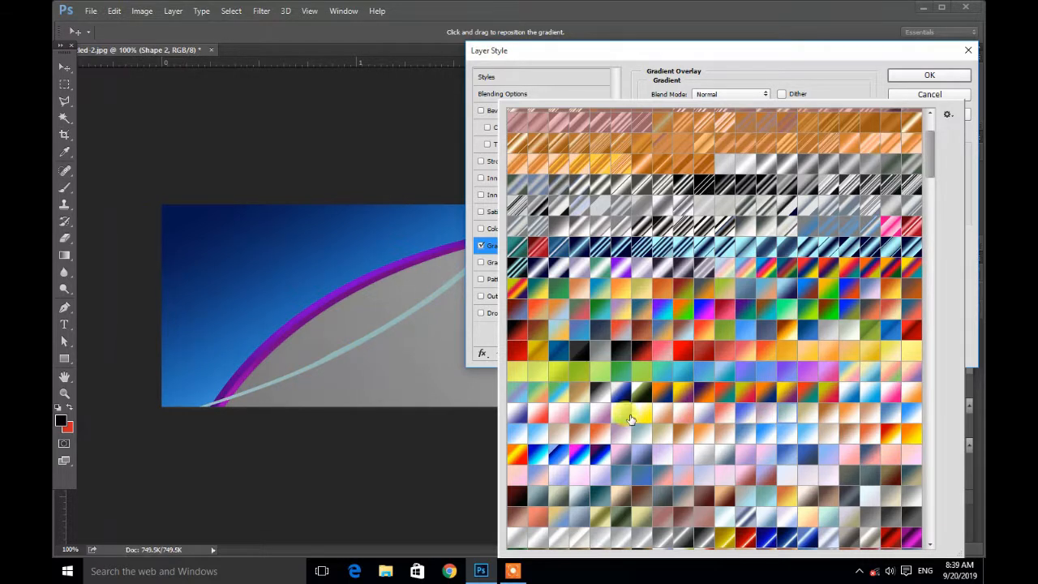
left_click(583, 415)
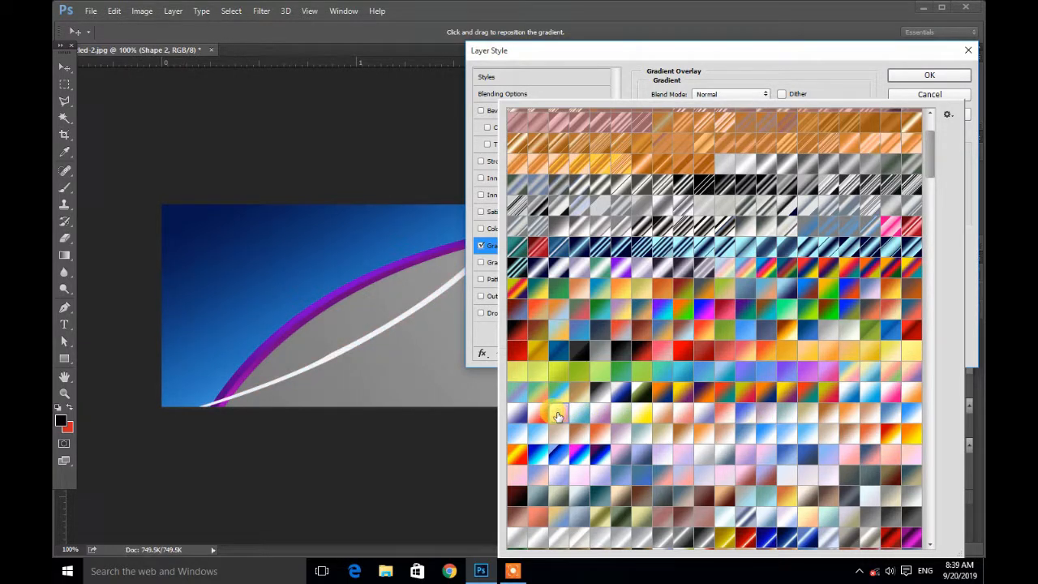
left_click(535, 423)
left_click(598, 455)
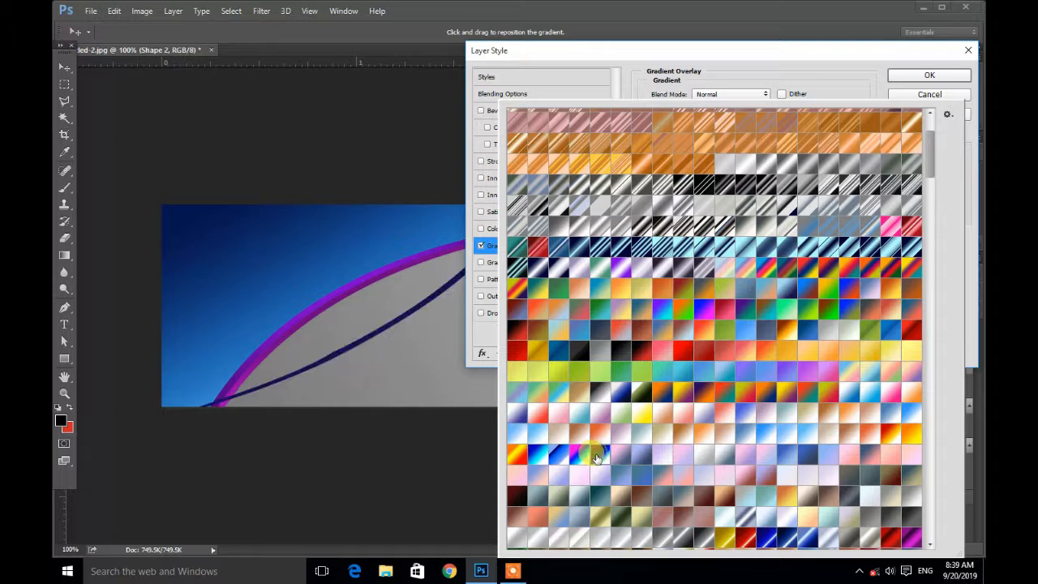
left_click(577, 352)
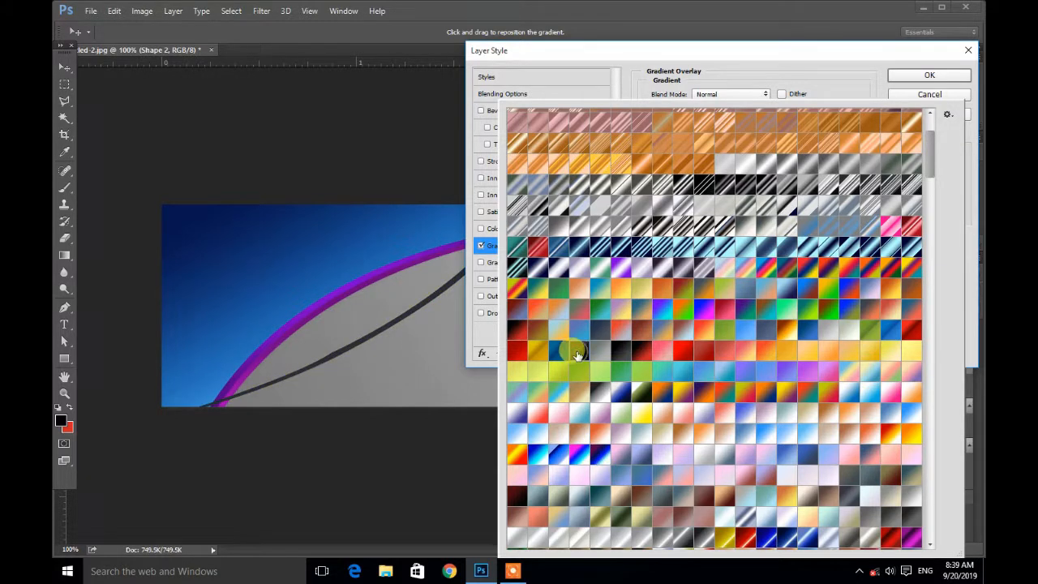
left_click(596, 364)
left_click(630, 278)
left_click(901, 131)
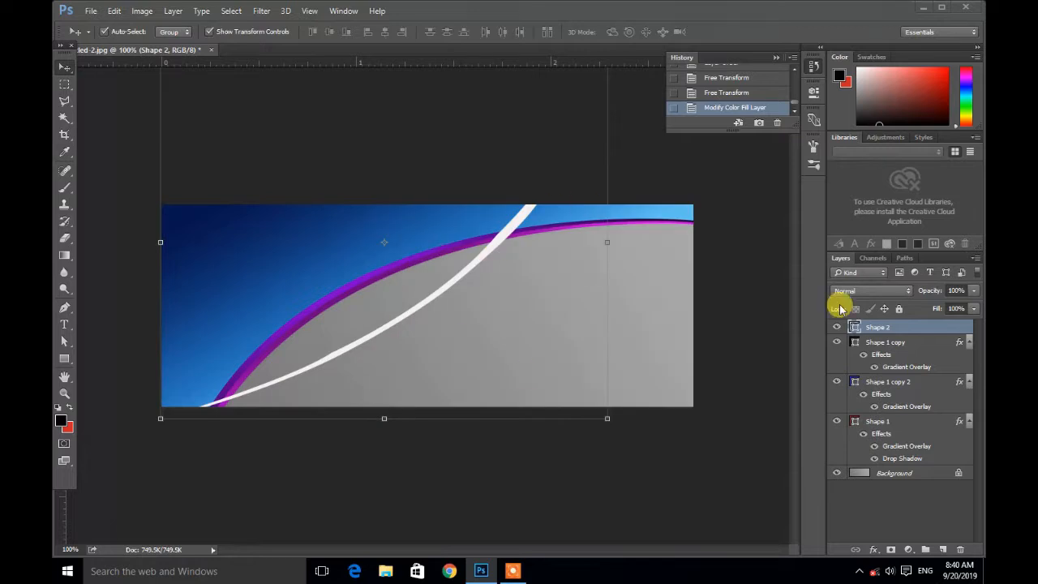
Step: Give Shape 2 an Inner Glow and a Drop Shadow with increased shadow opacity
double_click(841, 305)
left_click(481, 195)
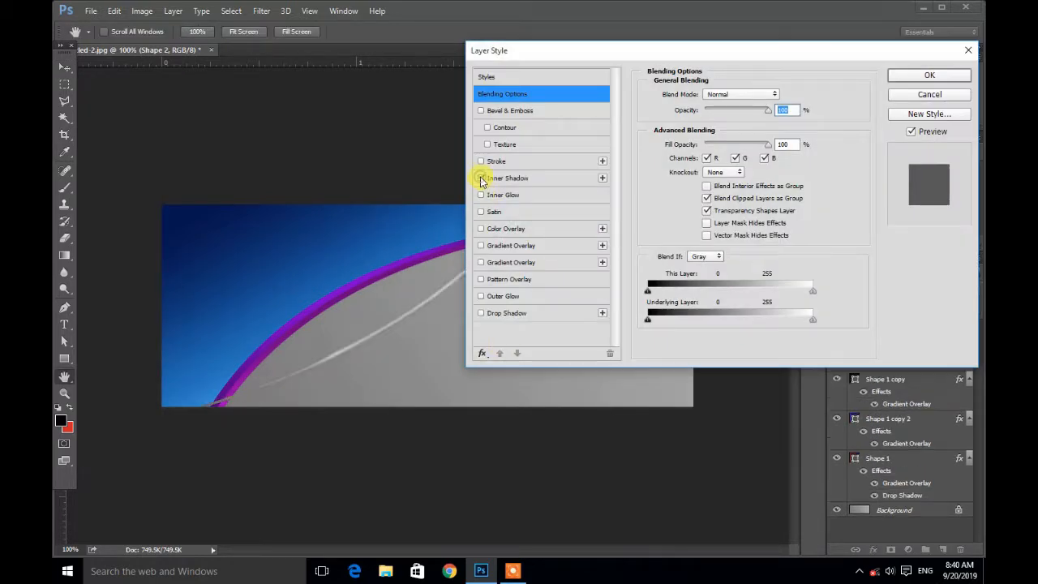
left_click(529, 315)
left_click_drag(703, 113, 712, 114)
left_click(912, 78)
Step: Rotate and move the white Shape 2 curve with Free Transform so it runs from the lower left to the top edge
left_click_drag(448, 288, 477, 244)
left_click_drag(642, 384, 674, 337)
left_click_drag(379, 320, 552, 345)
key("Return")
left_click_drag(638, 317, 344, 313)
left_click(598, 468)
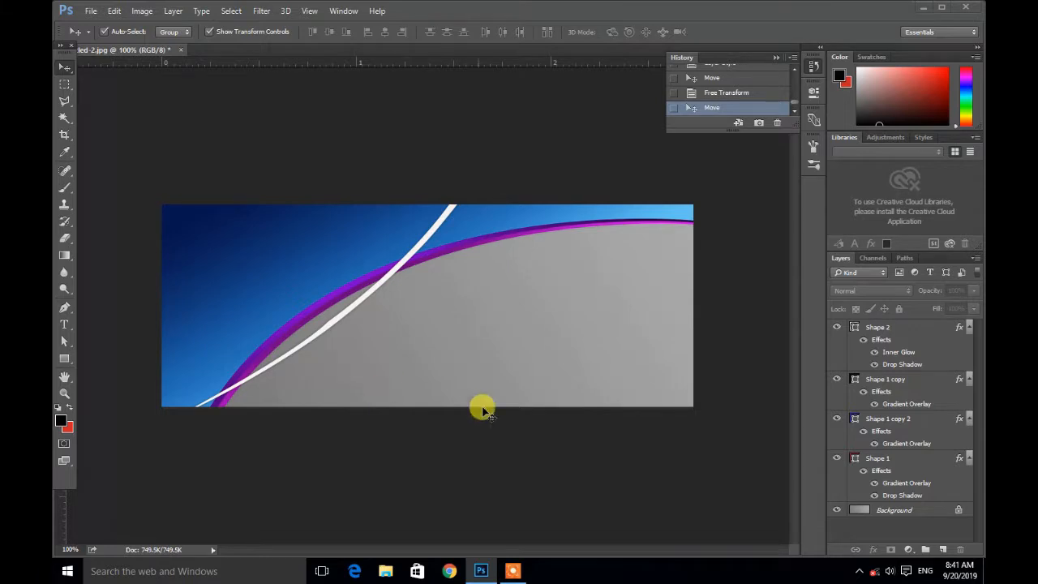
left_click(888, 327)
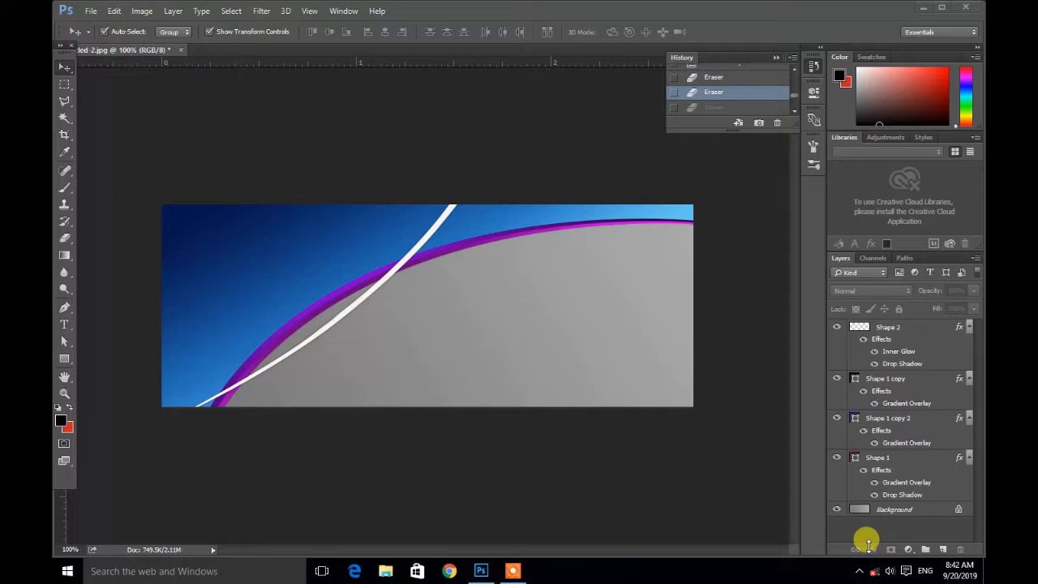
left_click(862, 571)
left_click(862, 571)
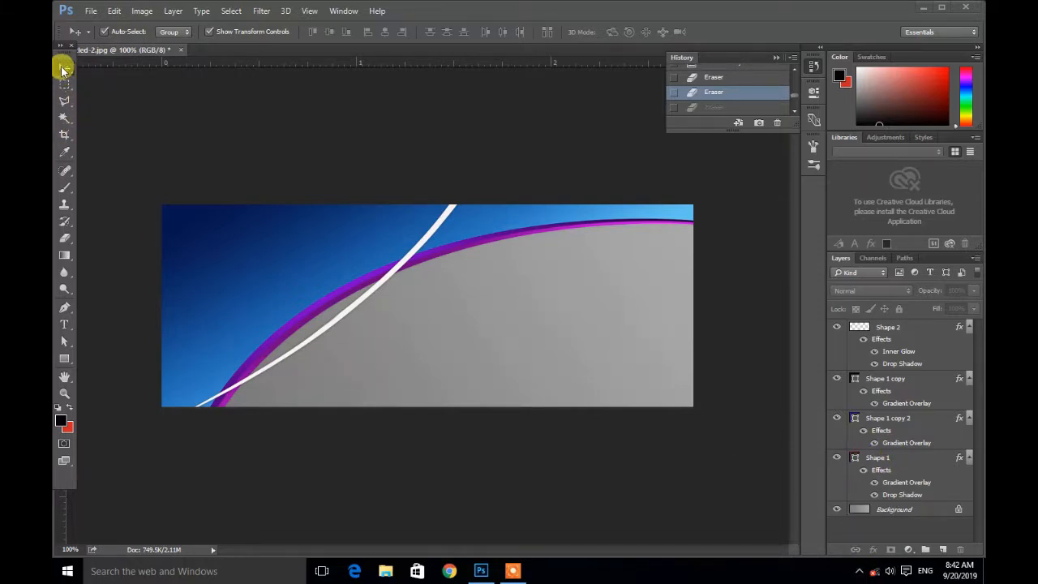
Step: Set Shape 1's drop shadow opacity to 100% and increase its spread
double_click(891, 458)
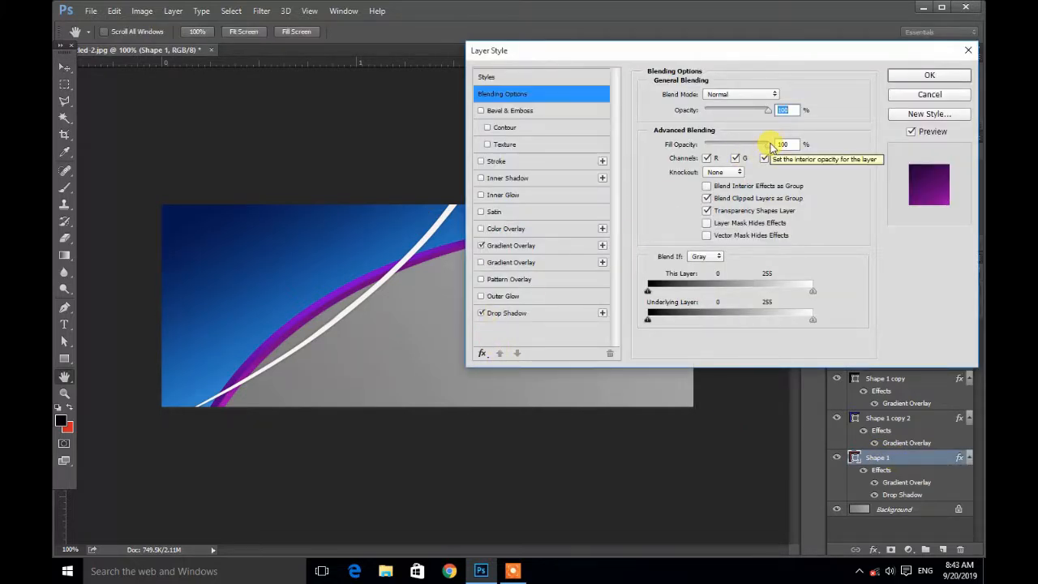
left_click(537, 313)
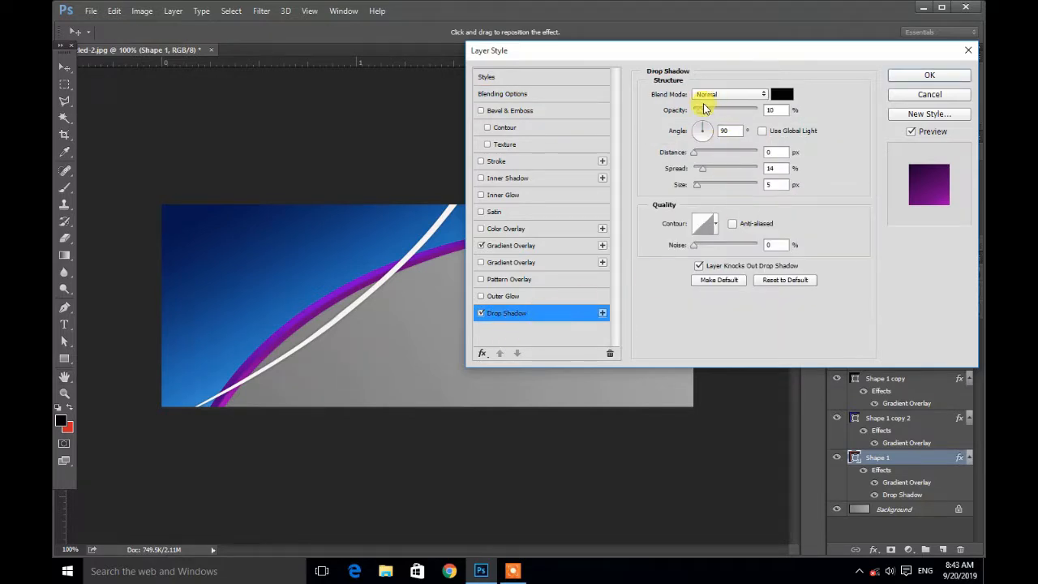
left_click_drag(700, 114, 774, 116)
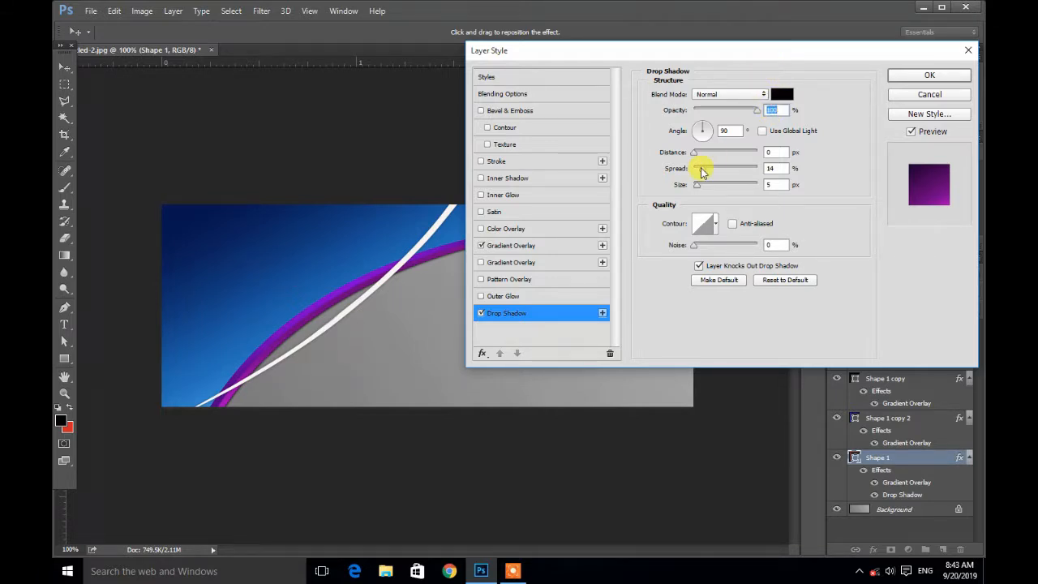
left_click_drag(708, 170, 720, 172)
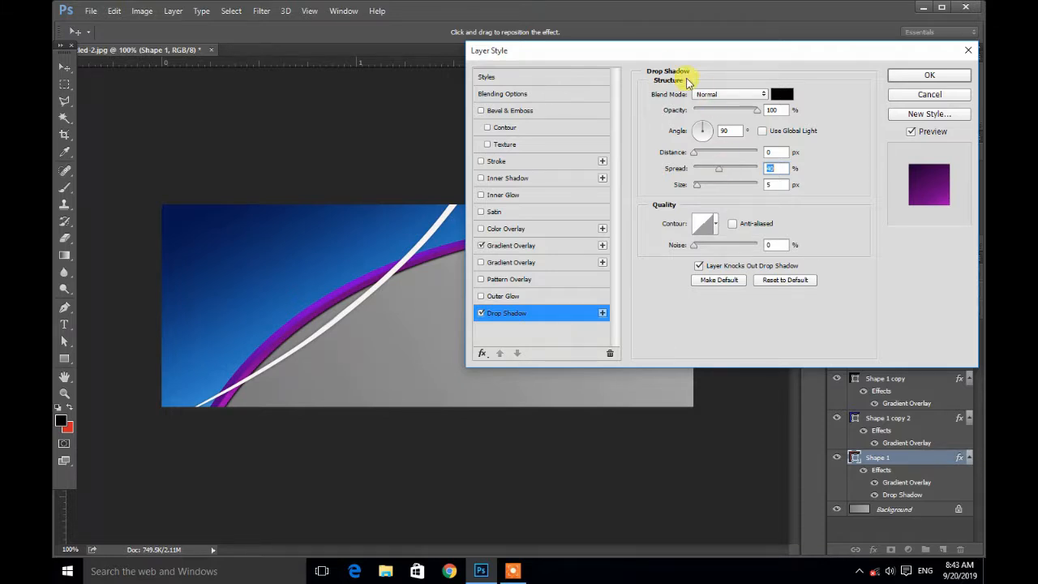
left_click_drag(672, 52, 632, 138)
left_click(888, 167)
left_click(719, 378)
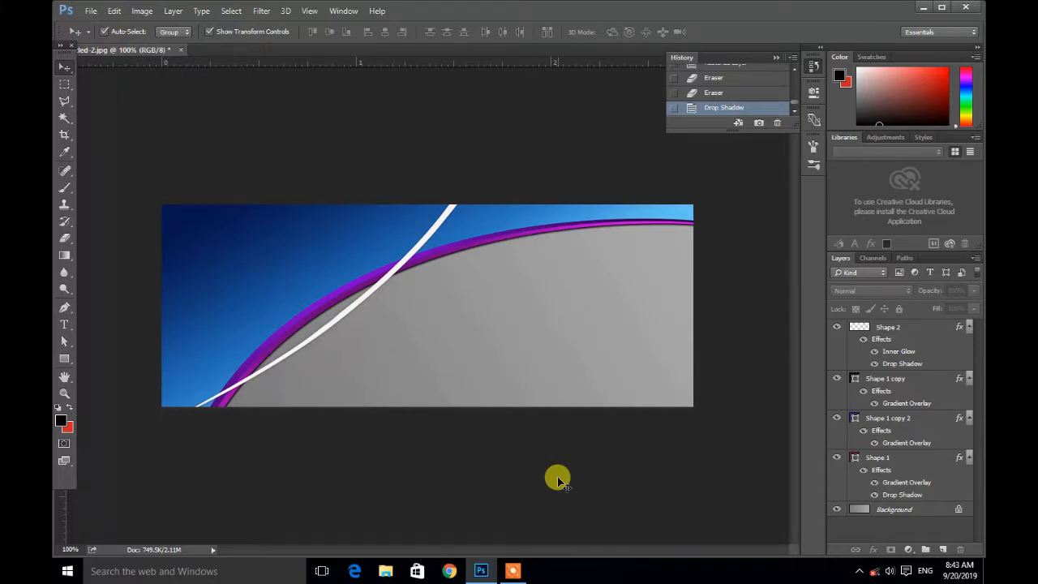
Step: Try adjusting Shape 2's drop shadow opacity and cancel the layer style
left_click(915, 327)
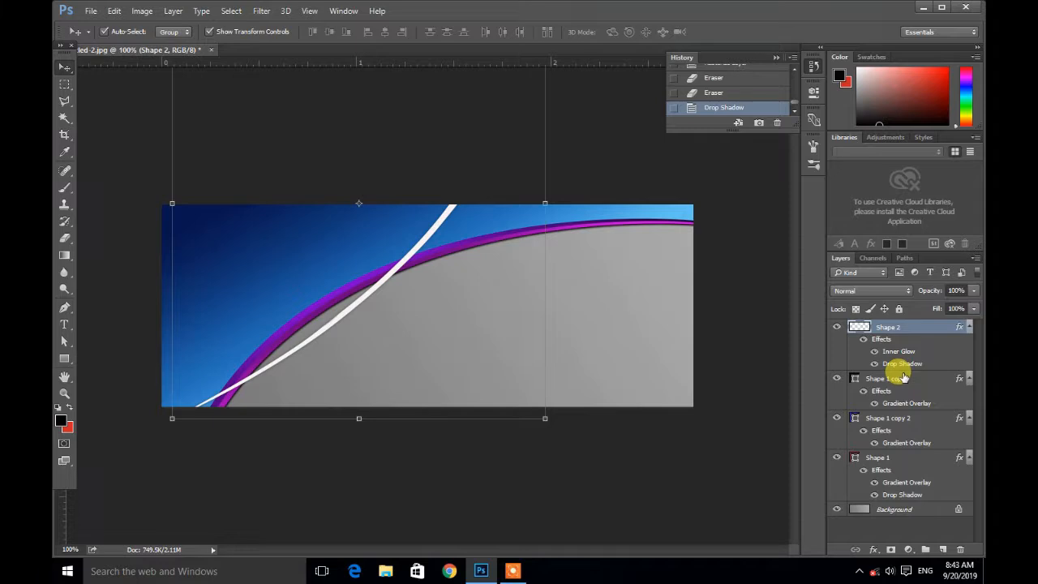
double_click(918, 333)
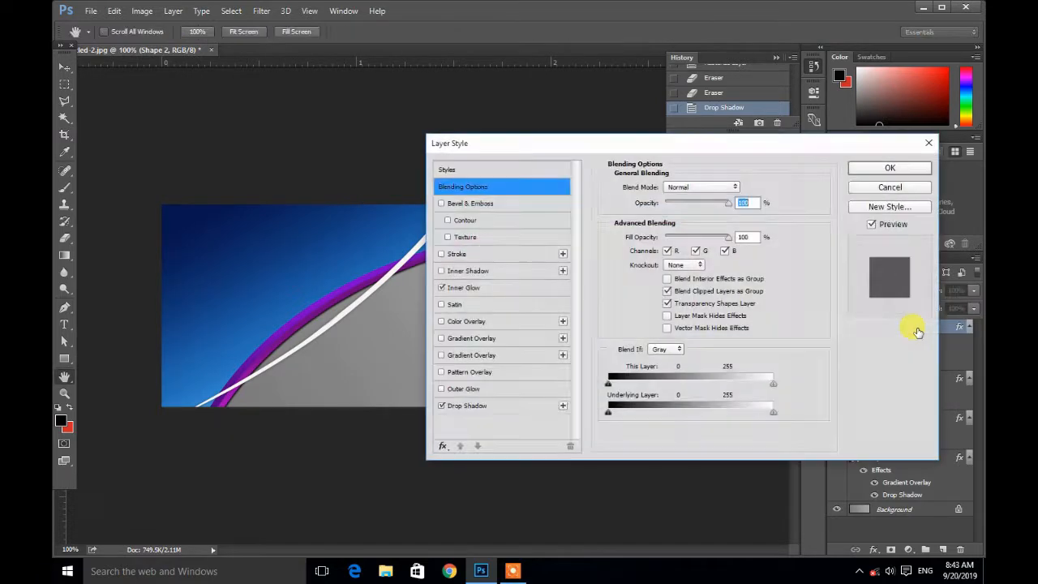
left_click(442, 254)
left_click(442, 255)
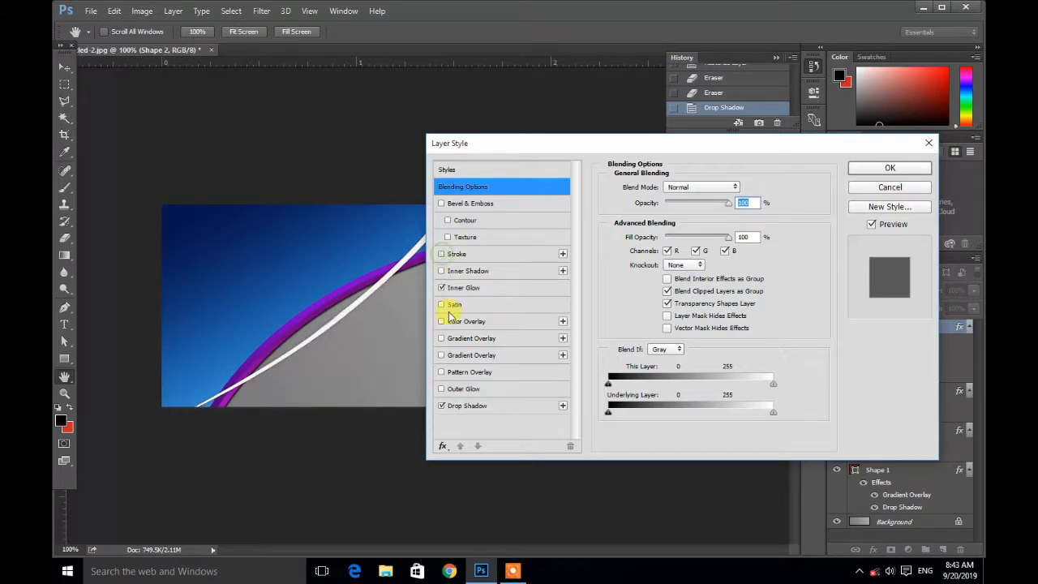
left_click(500, 410)
left_click(673, 204)
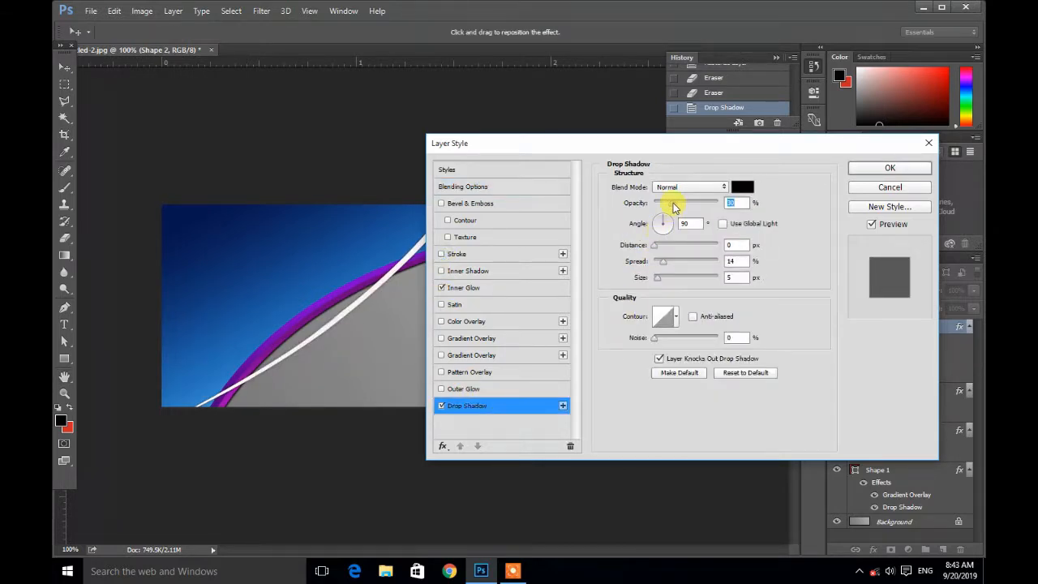
left_click_drag(693, 207, 674, 213)
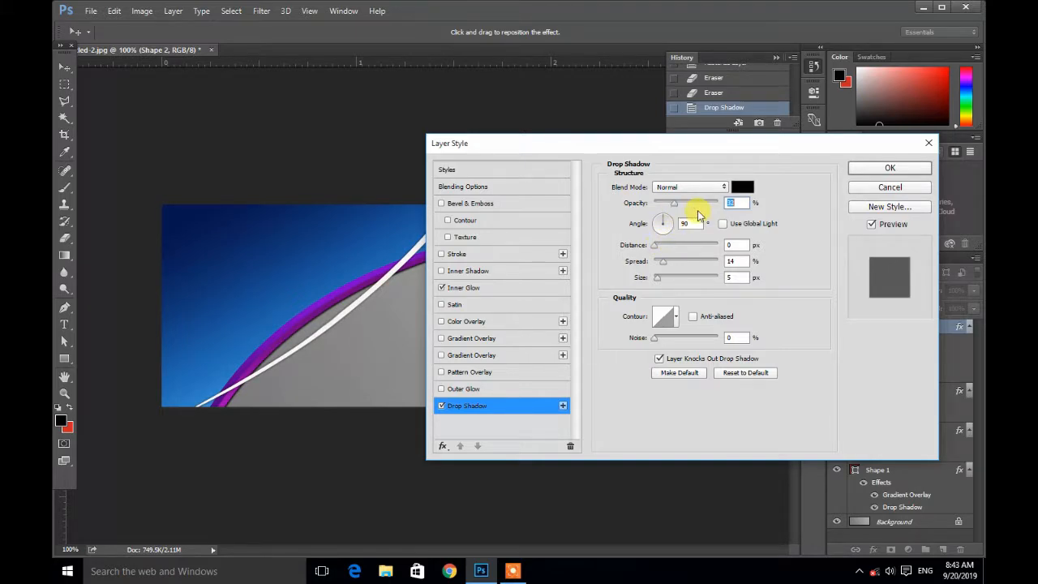
left_click(880, 192)
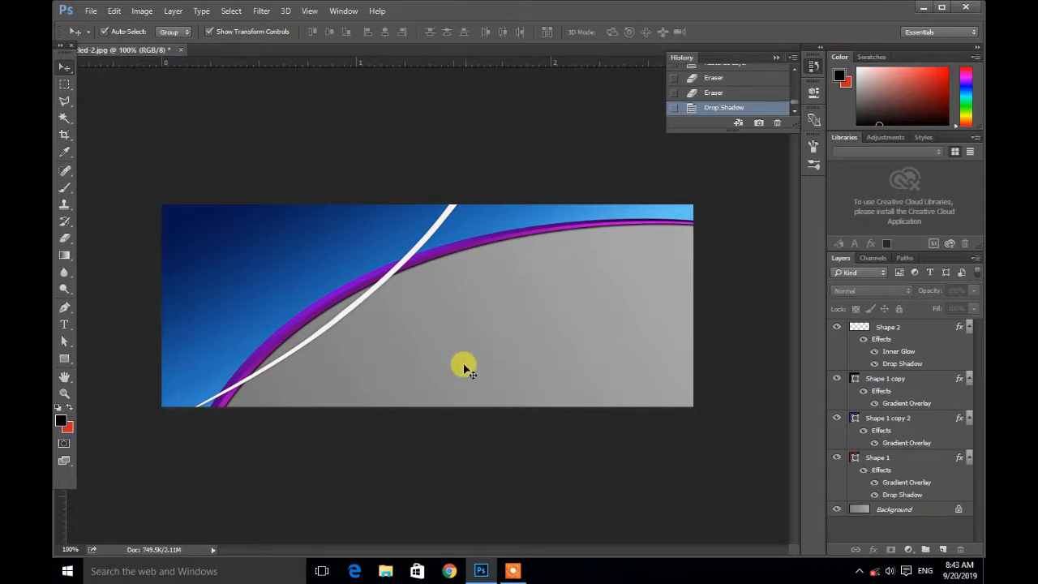
left_click(862, 572)
left_click(862, 572)
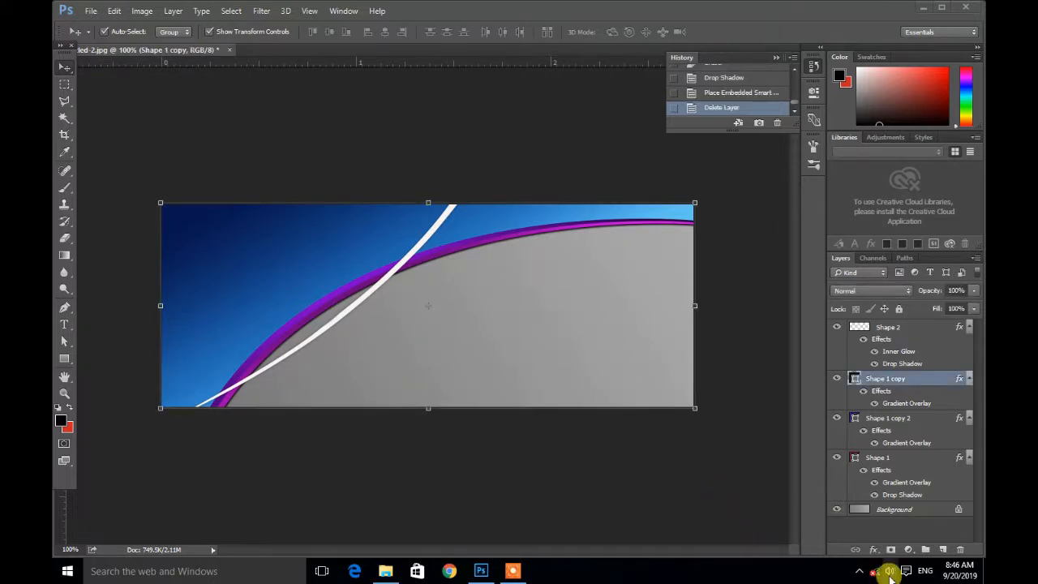
left_click(861, 571)
left_click(860, 571)
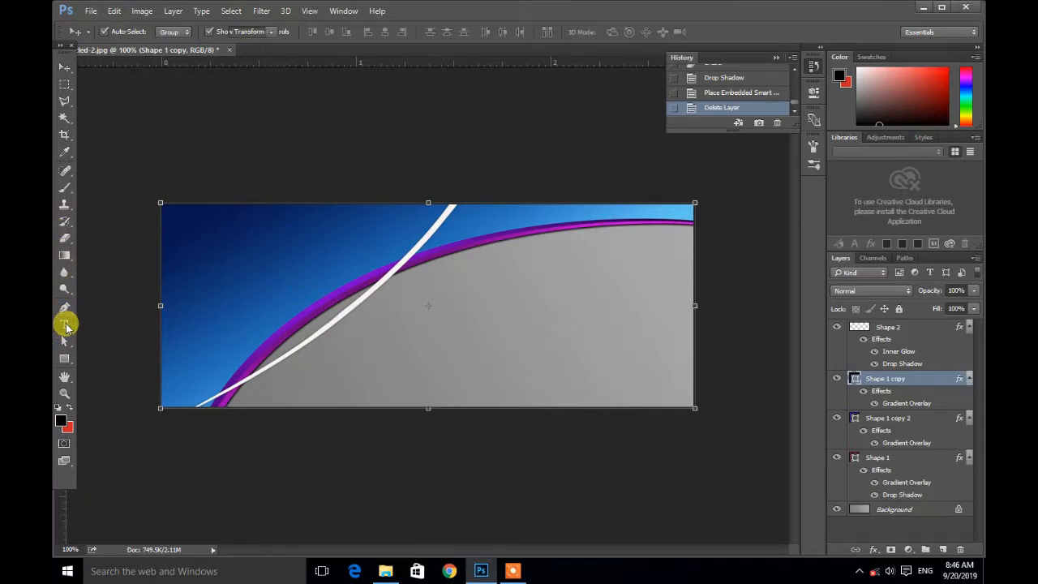
Step: Add the title text "The All Indian Foods" in the banner's top-left corner in a light pinkish-white colour
left_click(65, 325)
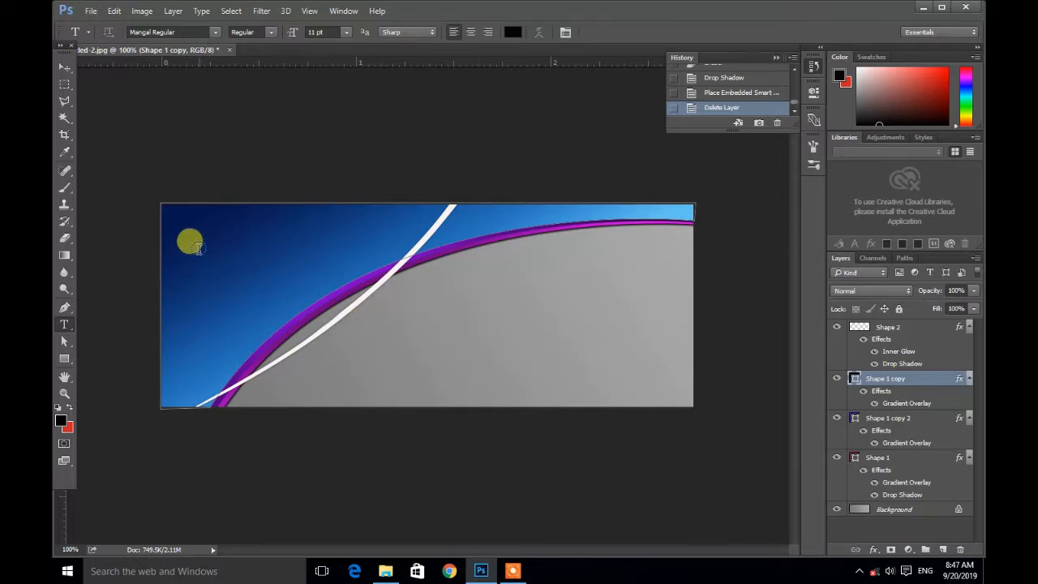
left_click(185, 242)
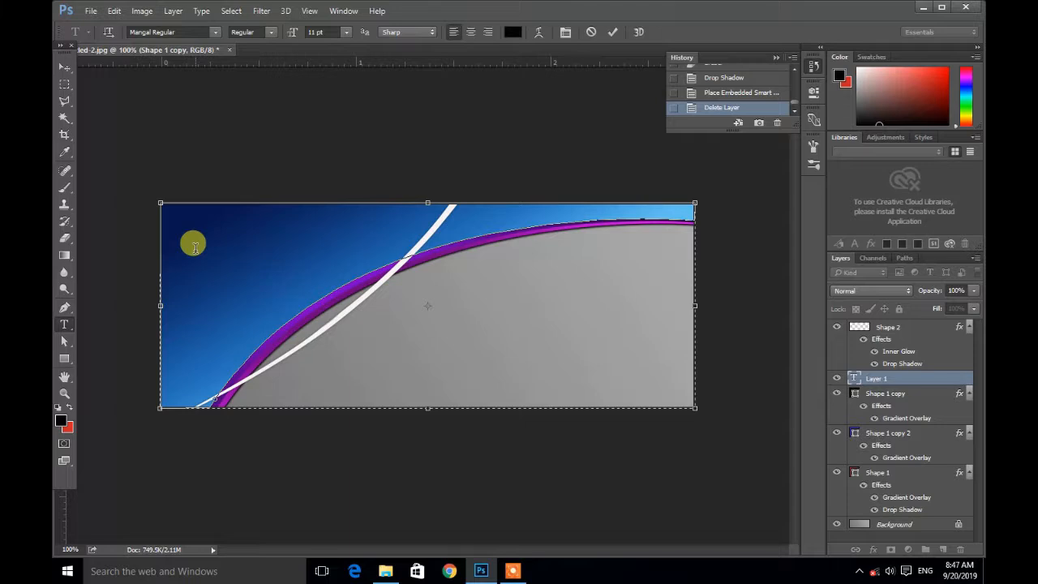
type("hgty")
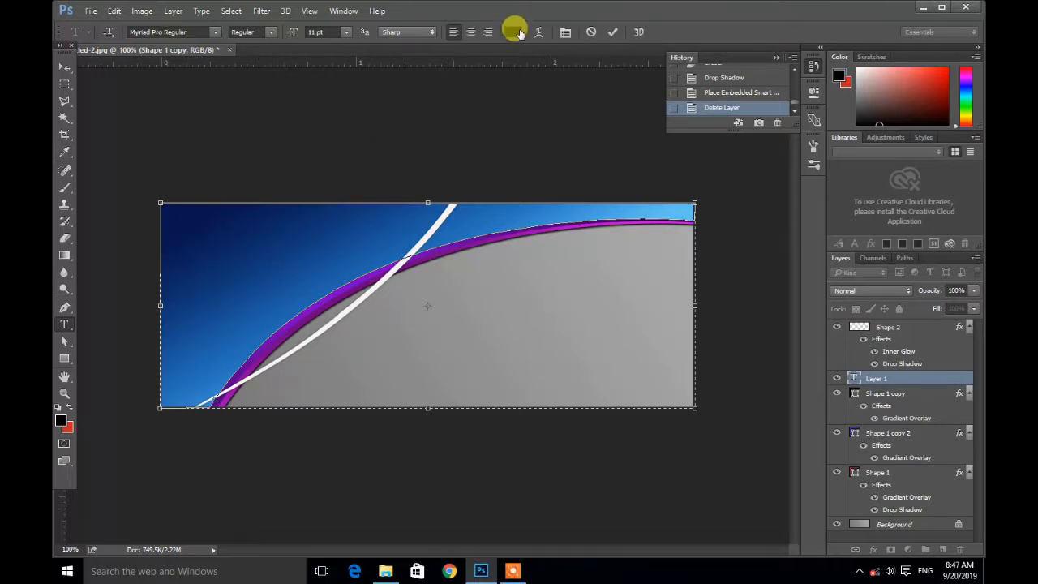
left_click(513, 32)
left_click(392, 203)
left_click(679, 194)
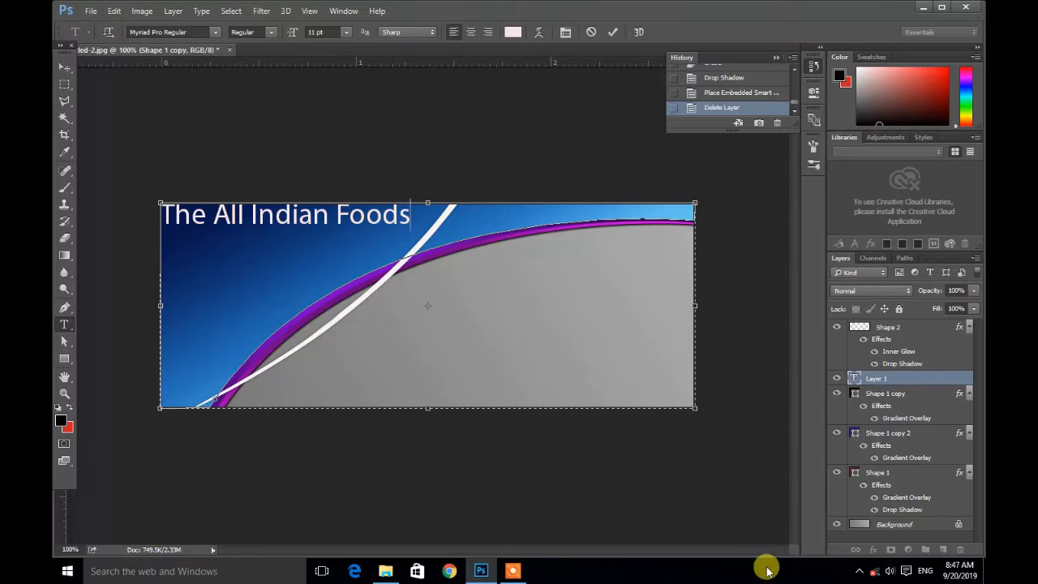
left_click(859, 571)
left_click(859, 571)
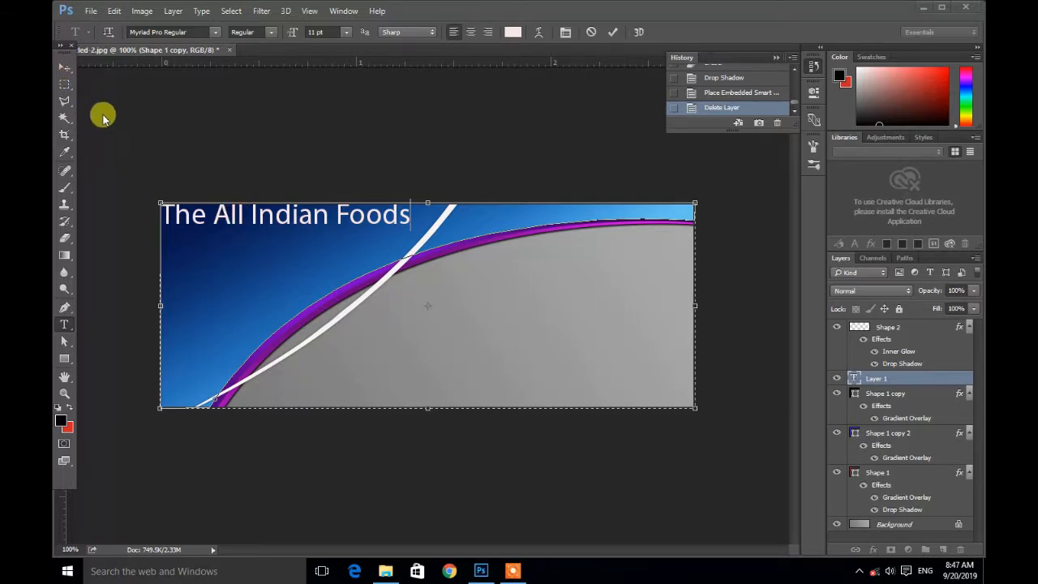
left_click(614, 34)
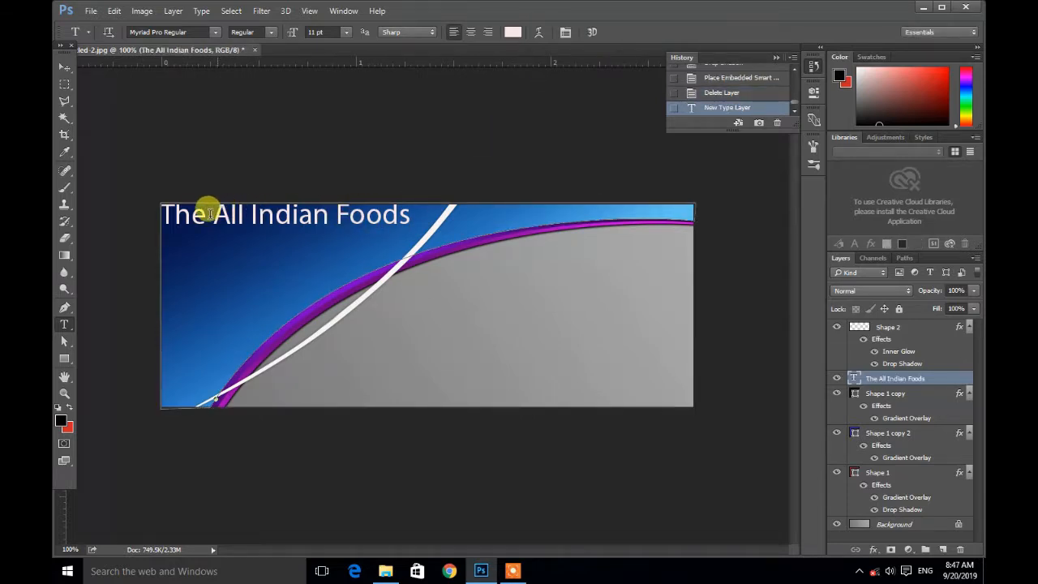
Step: Move the title text down slightly and scale it to about 83% with Free Transform
left_click(65, 69)
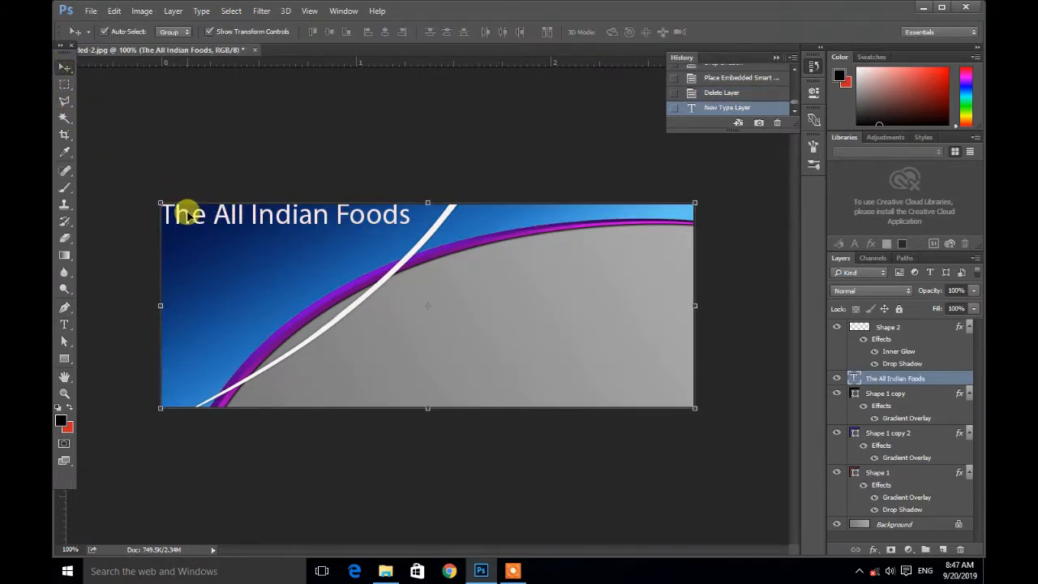
left_click_drag(194, 221, 195, 221)
left_click_drag(204, 238, 207, 245)
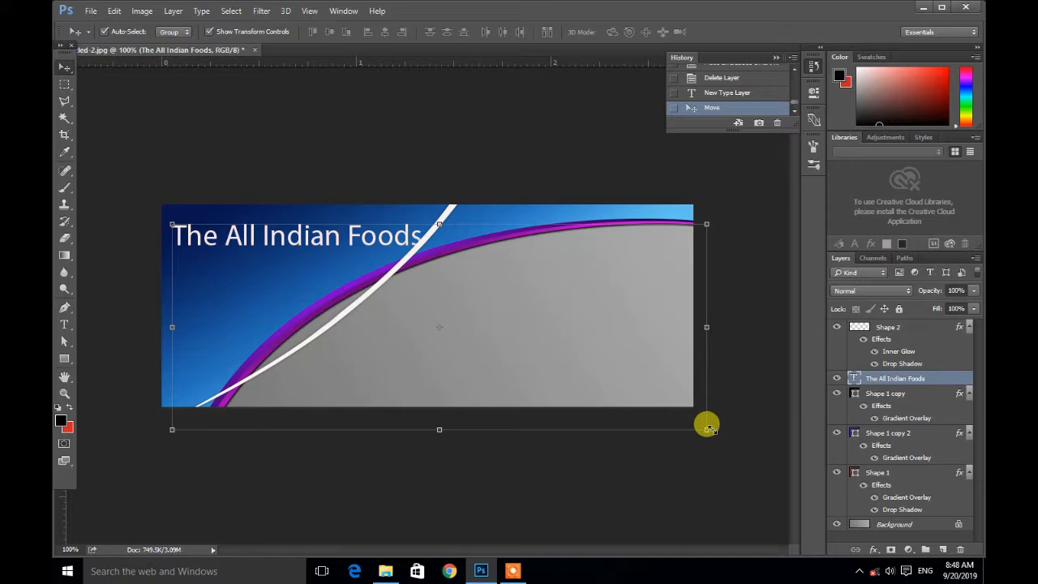
left_click_drag(706, 428, 614, 396)
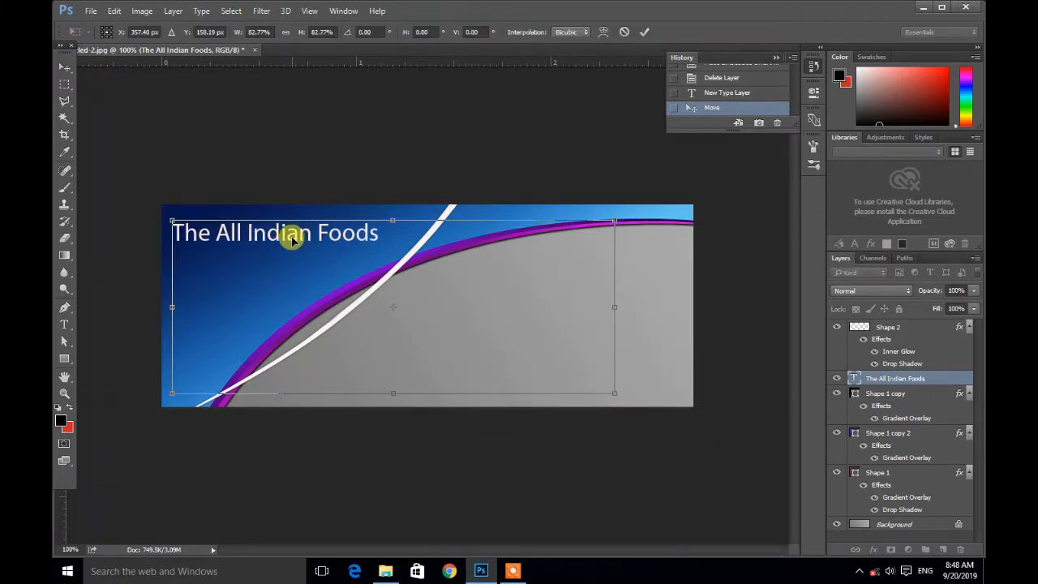
left_click_drag(294, 239, 301, 241)
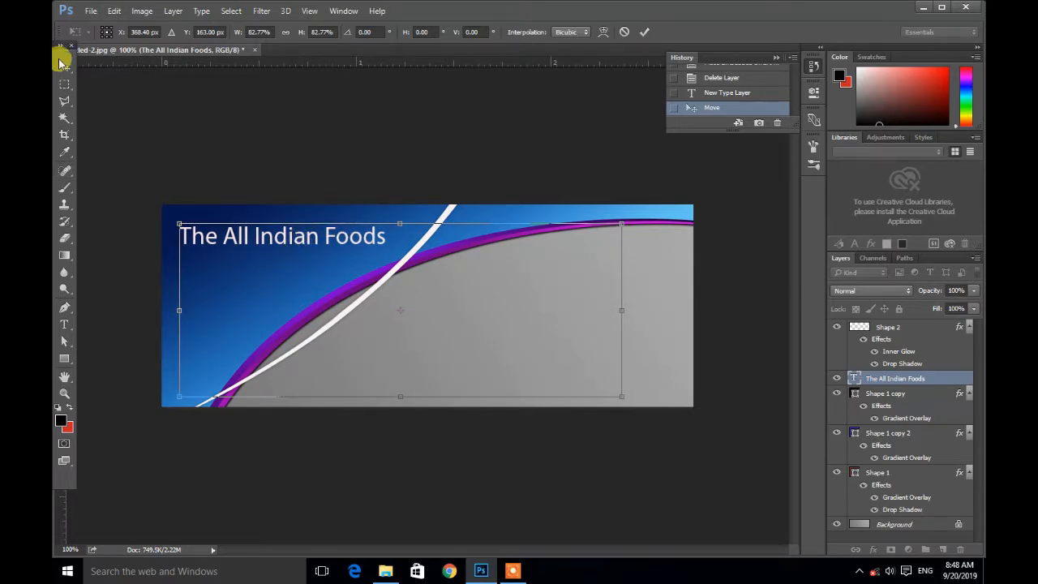
left_click(64, 67)
left_click(454, 222)
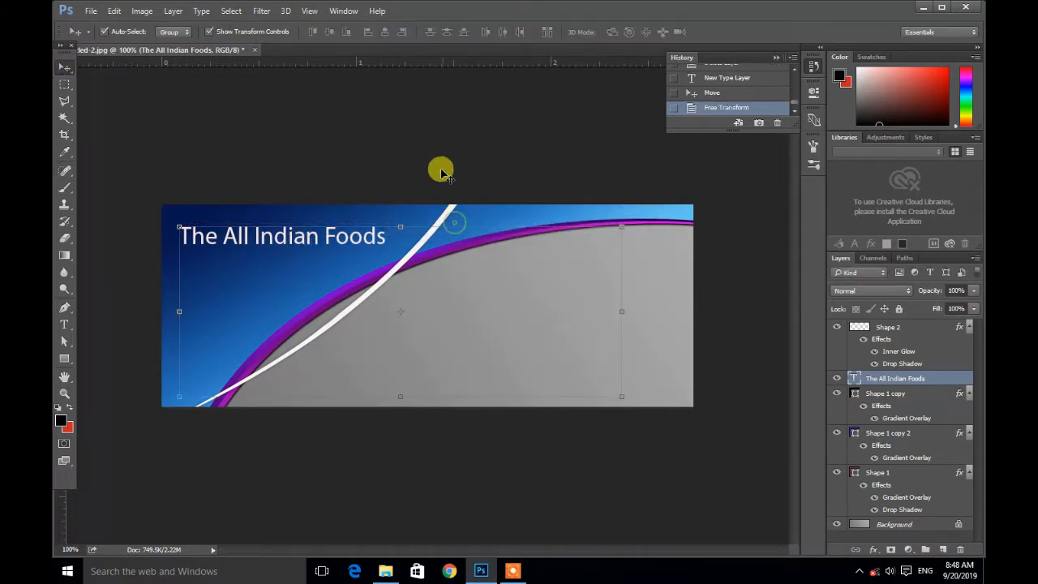
Step: Duplicate the title text layer and move the copy down just below the original title
left_click(441, 168)
left_click(347, 241)
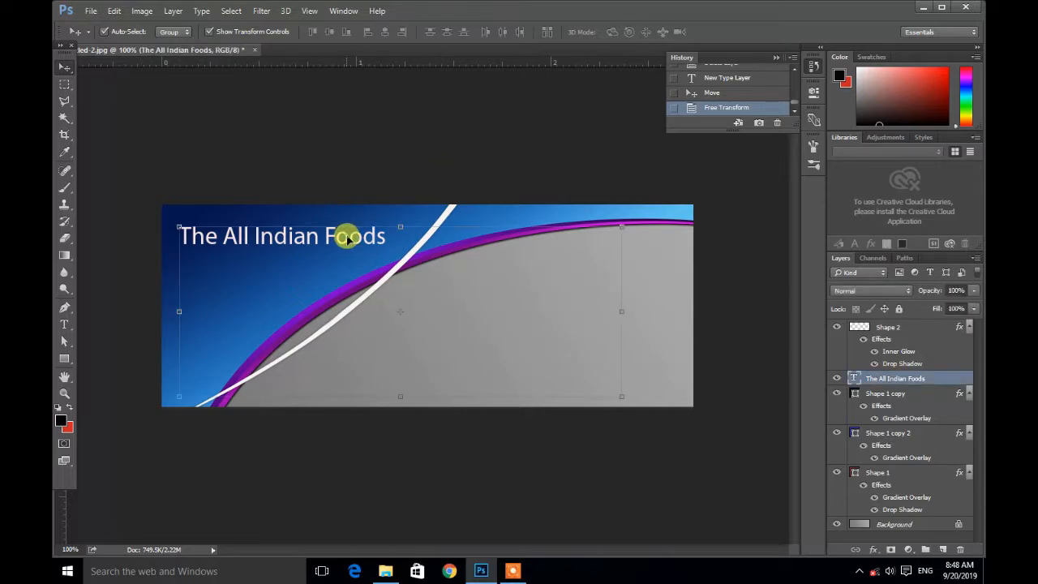
right_click(941, 379)
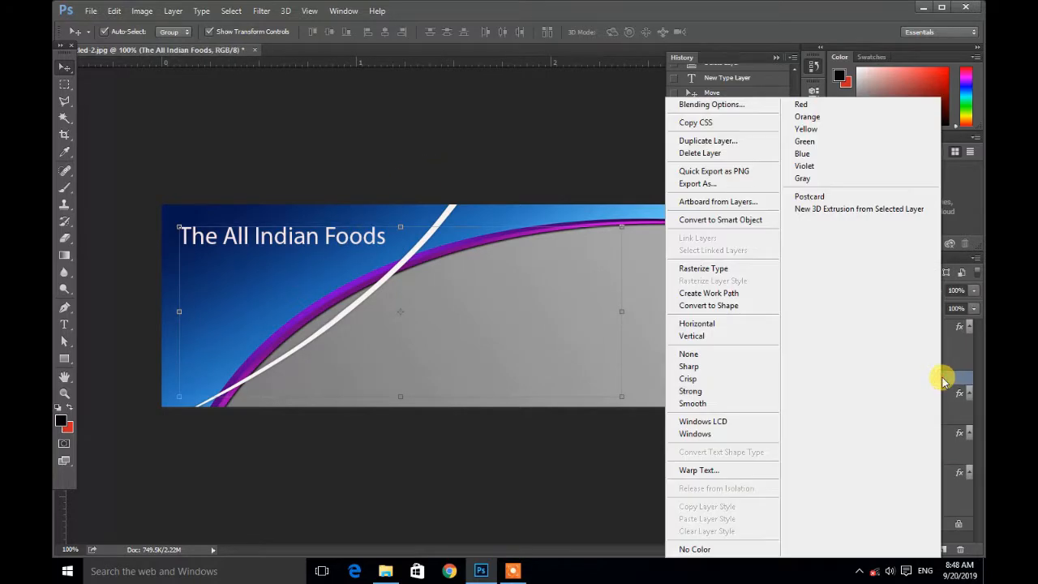
left_click(710, 141)
left_click(637, 176)
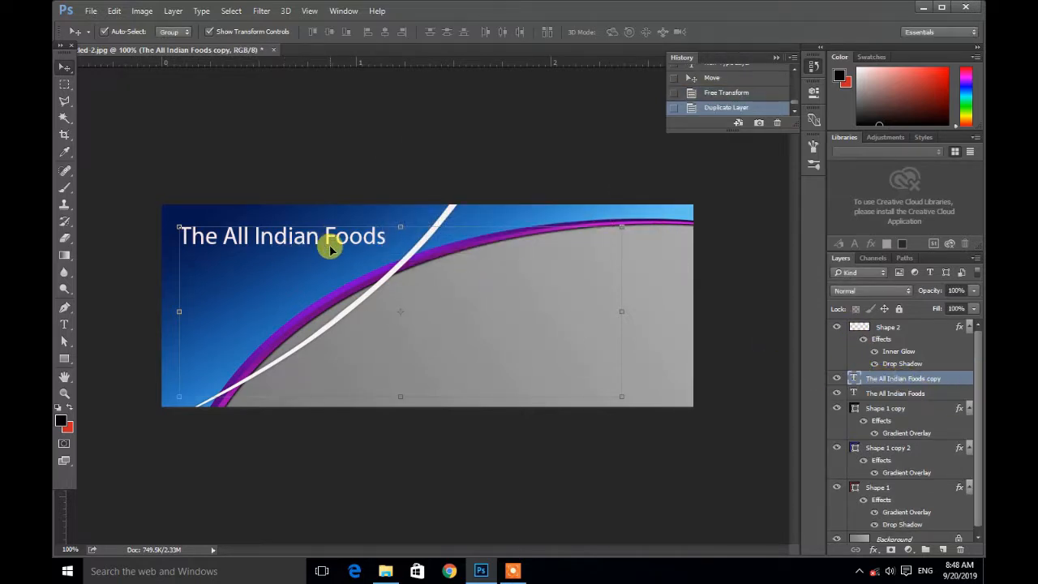
left_click_drag(329, 244, 332, 276)
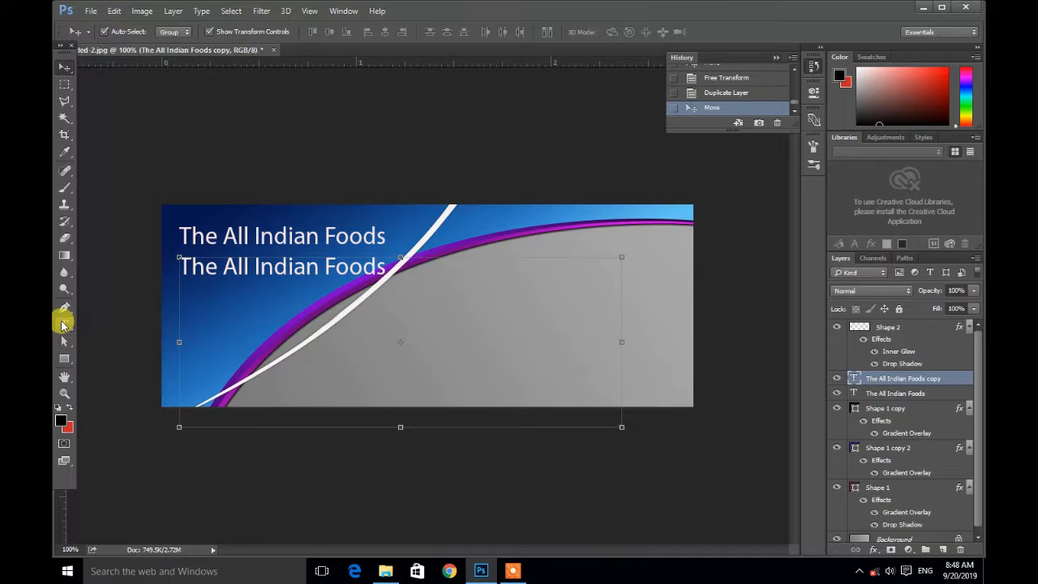
Step: Change the duplicated text to "Recipe" and center it beneath the title
left_click(859, 572)
left_click(859, 573)
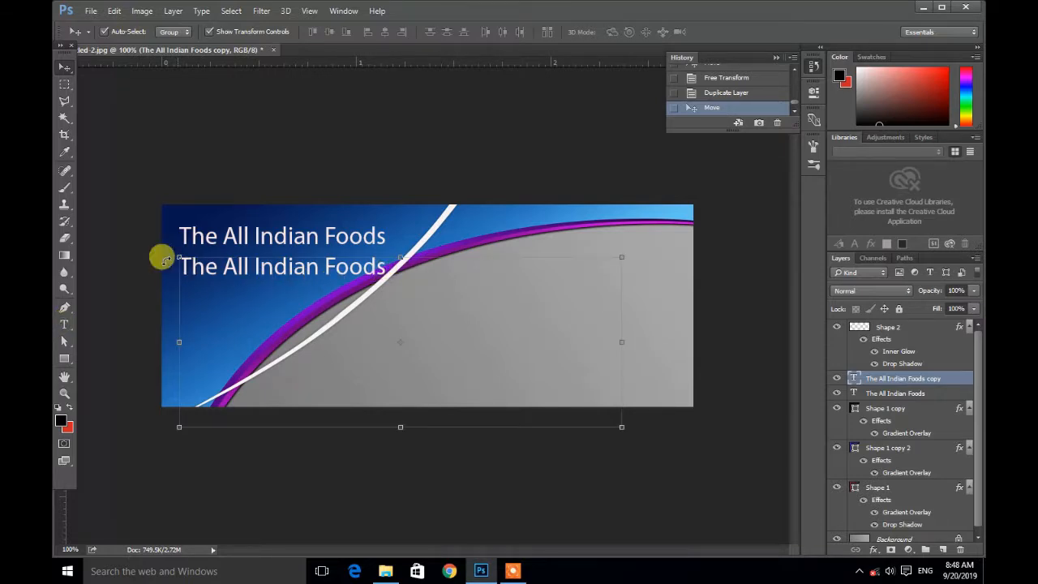
left_click(65, 325)
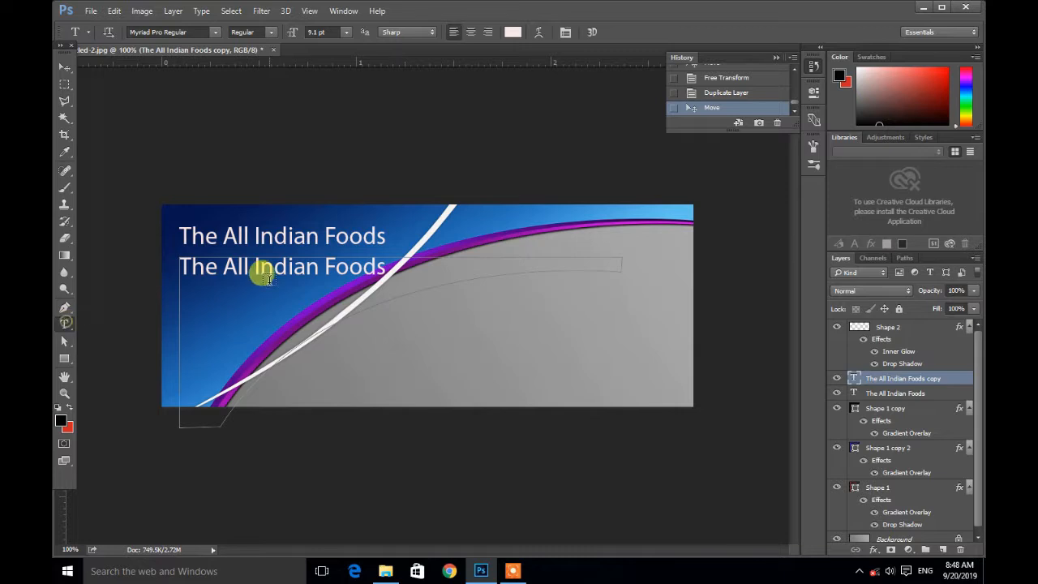
left_click(270, 269)
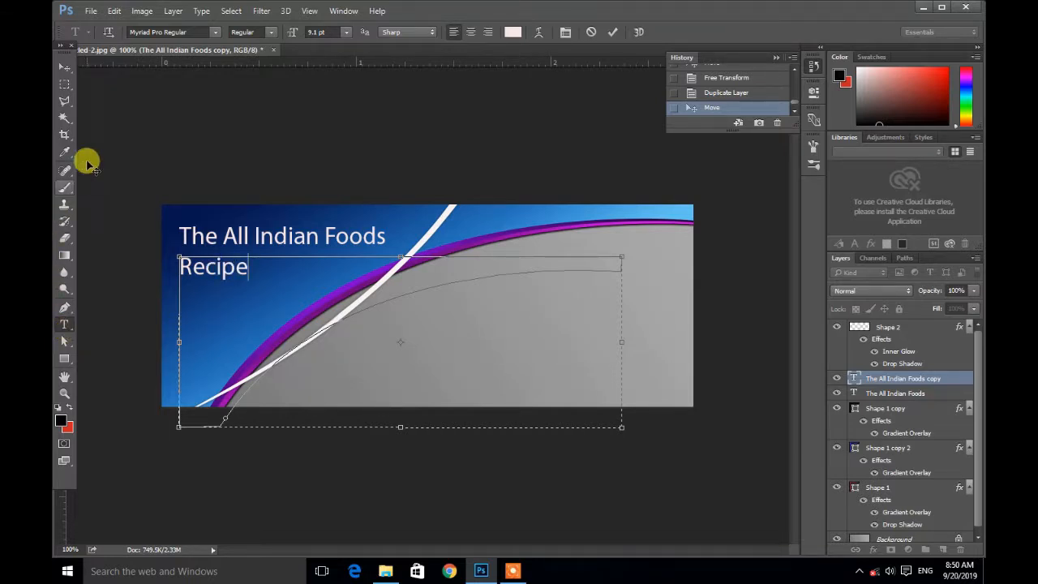
left_click(65, 67)
left_click_drag(229, 277, 290, 273)
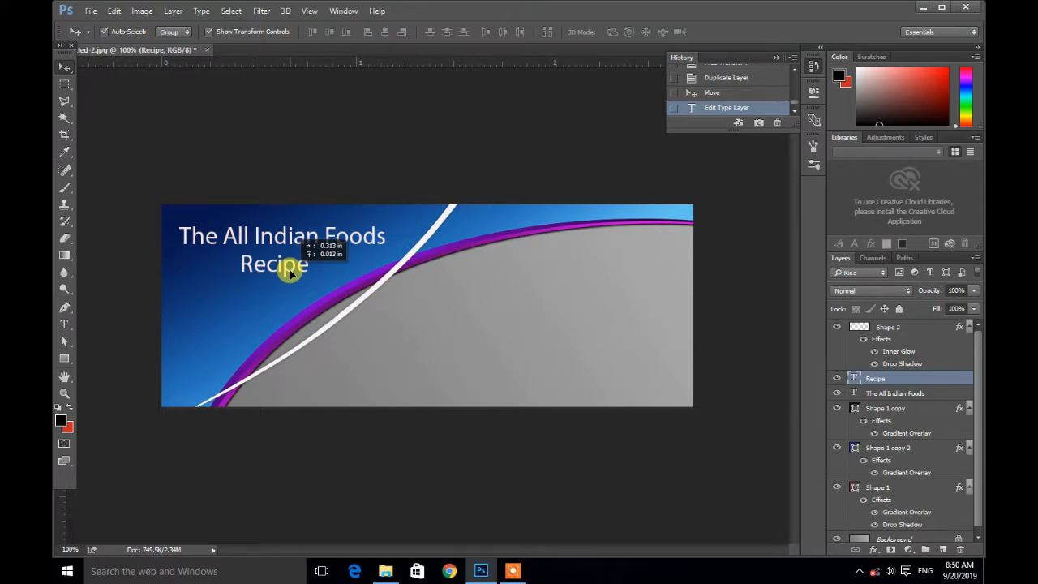
Step: Edit the Recipe text, discard a stray new type layer, and re-center Recipe beneath the title
left_click_drag(291, 274, 238, 275)
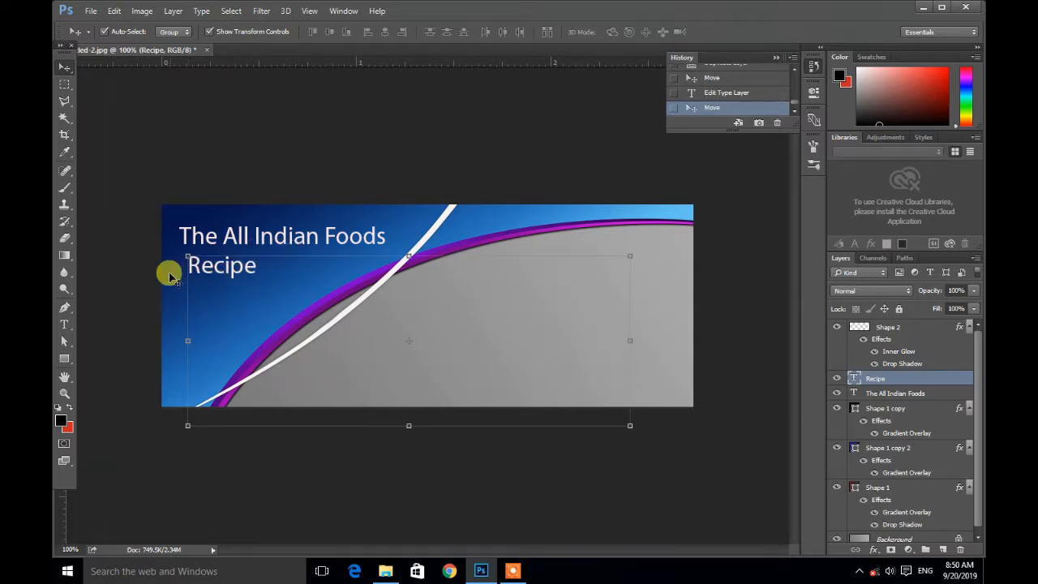
left_click(64, 324)
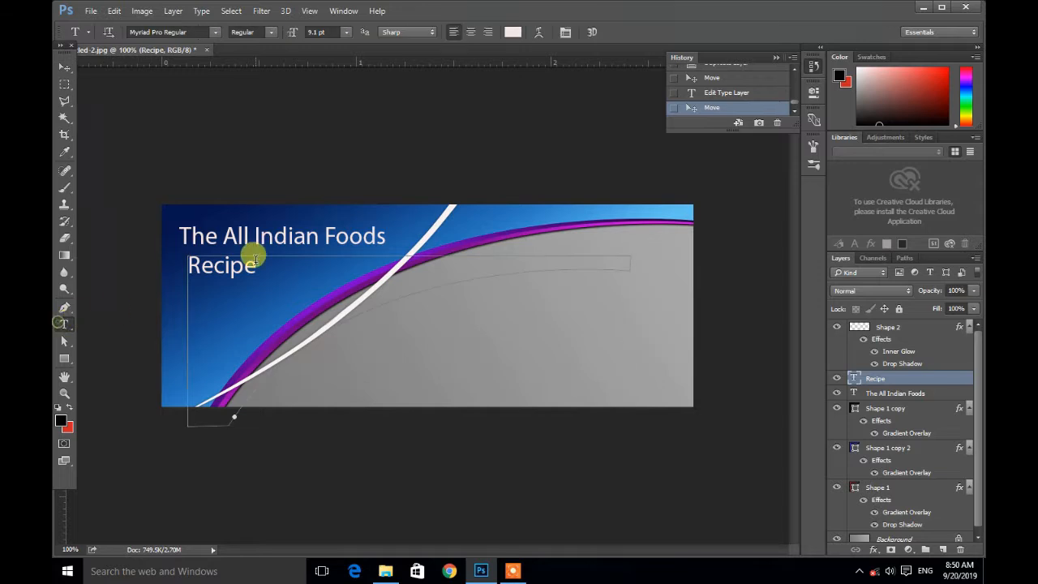
left_click(255, 264)
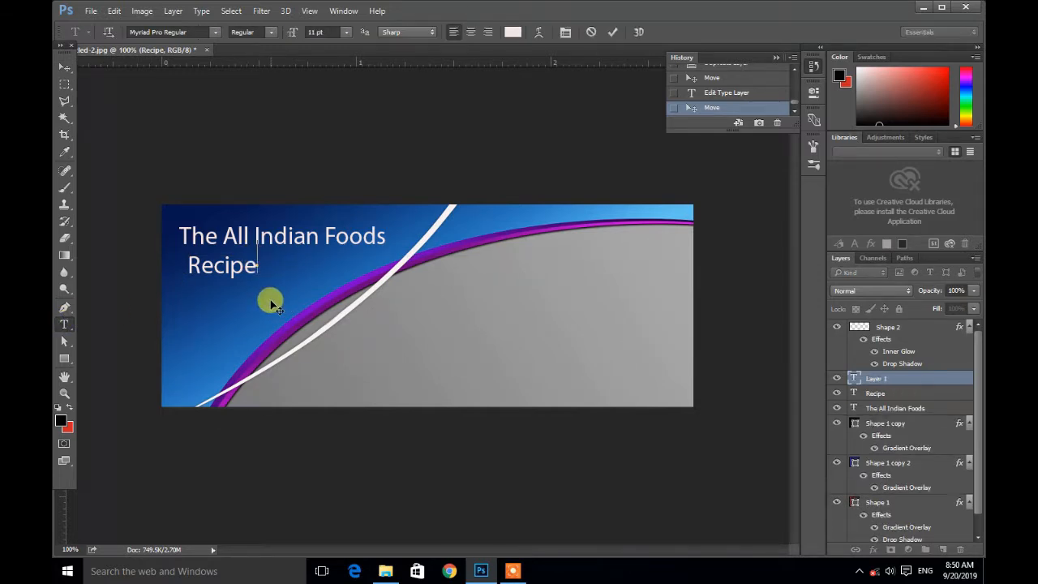
left_click(874, 381)
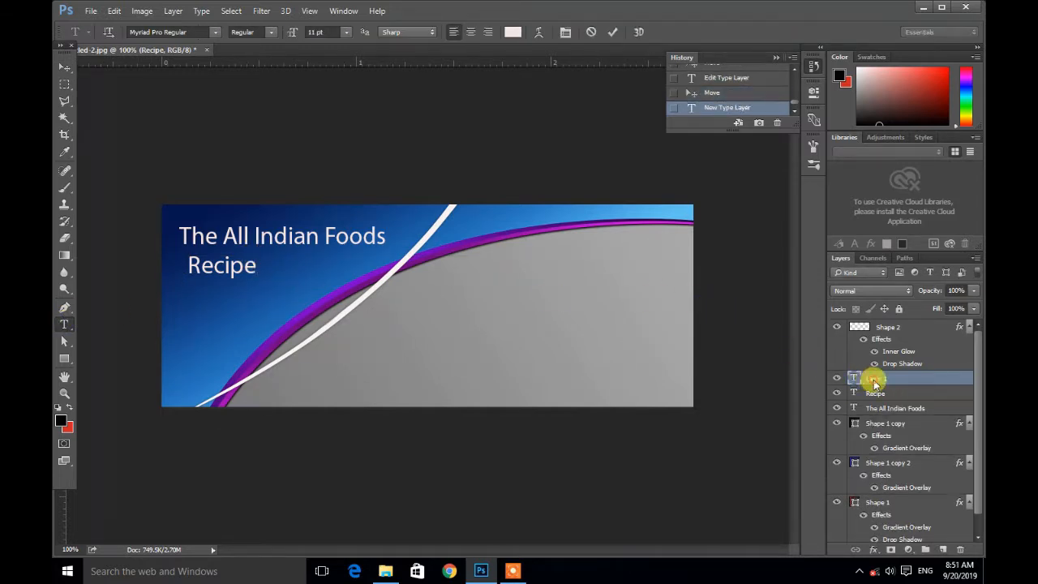
left_click(705, 95)
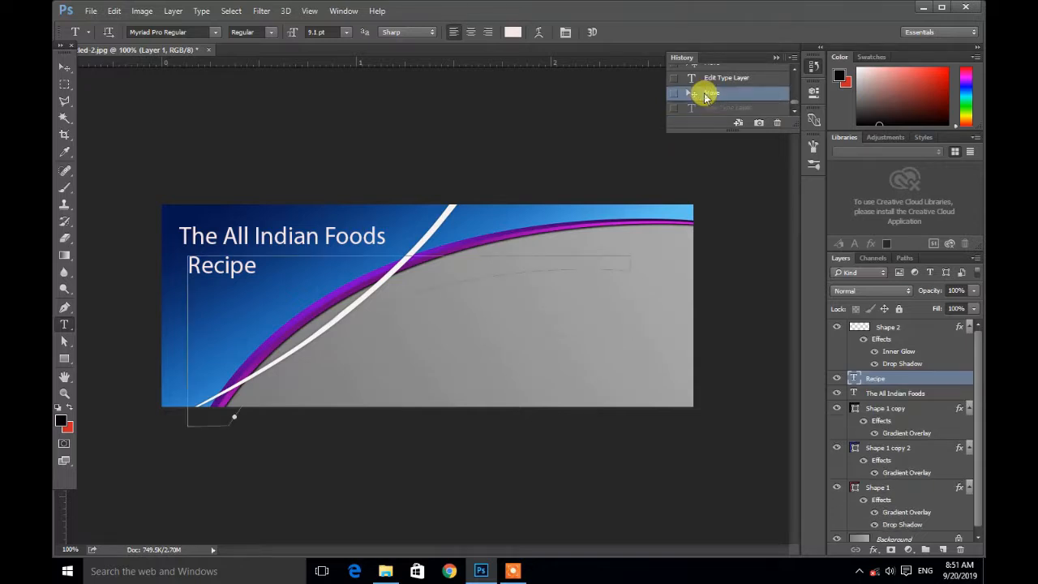
left_click(212, 269)
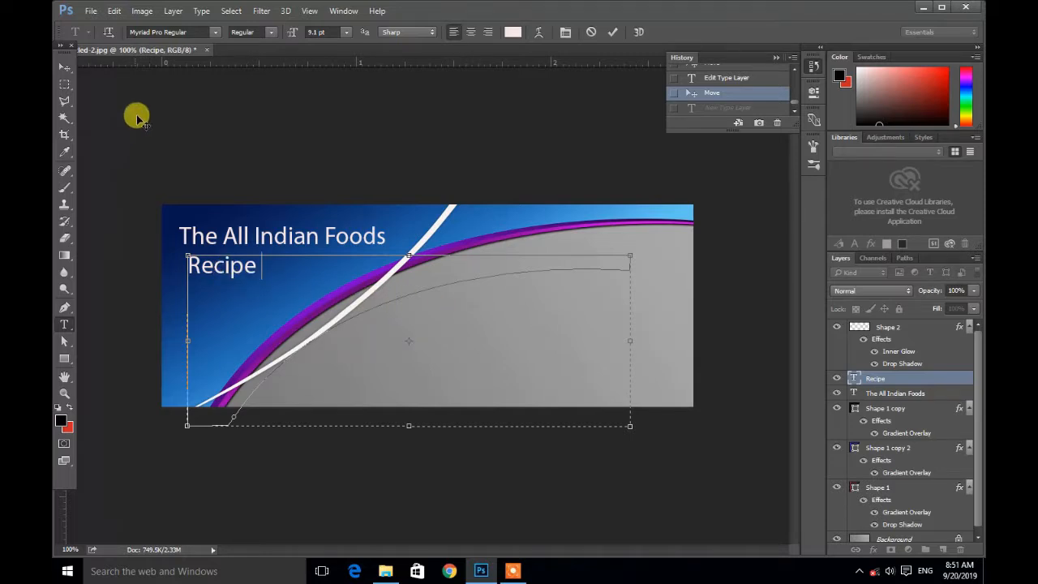
left_click(65, 64)
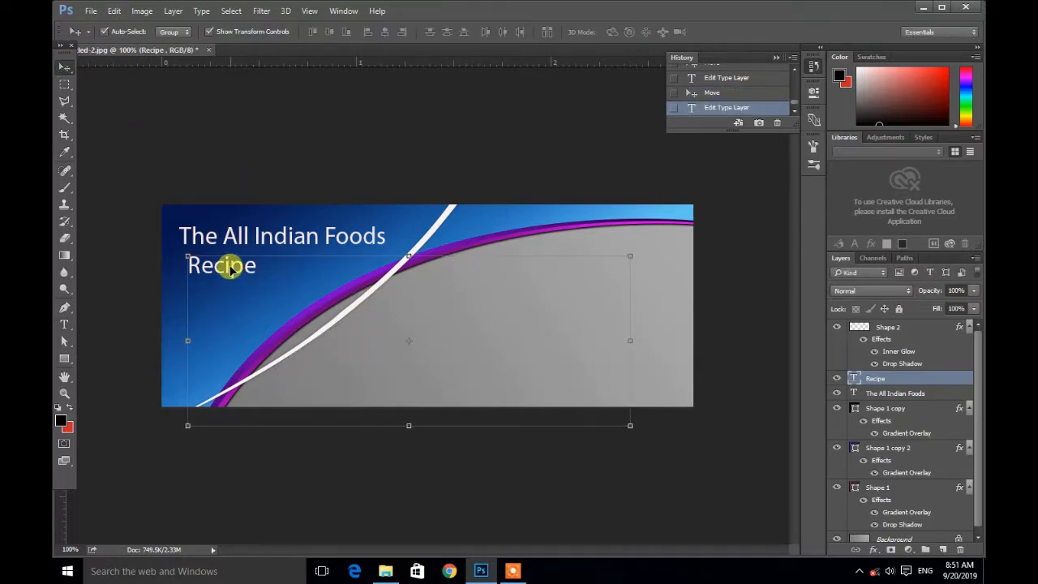
left_click_drag(234, 271, 287, 271)
left_click(308, 151)
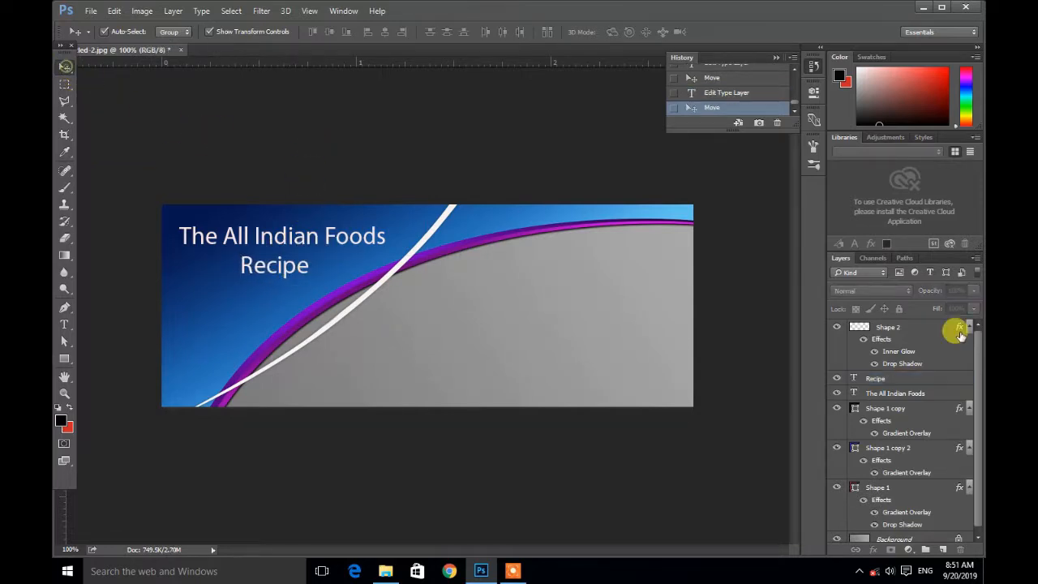
left_click(859, 571)
left_click(859, 572)
Step: Open the layer style of the "The All Indian Foods" title layer and enable a drop shadow
left_click(941, 393)
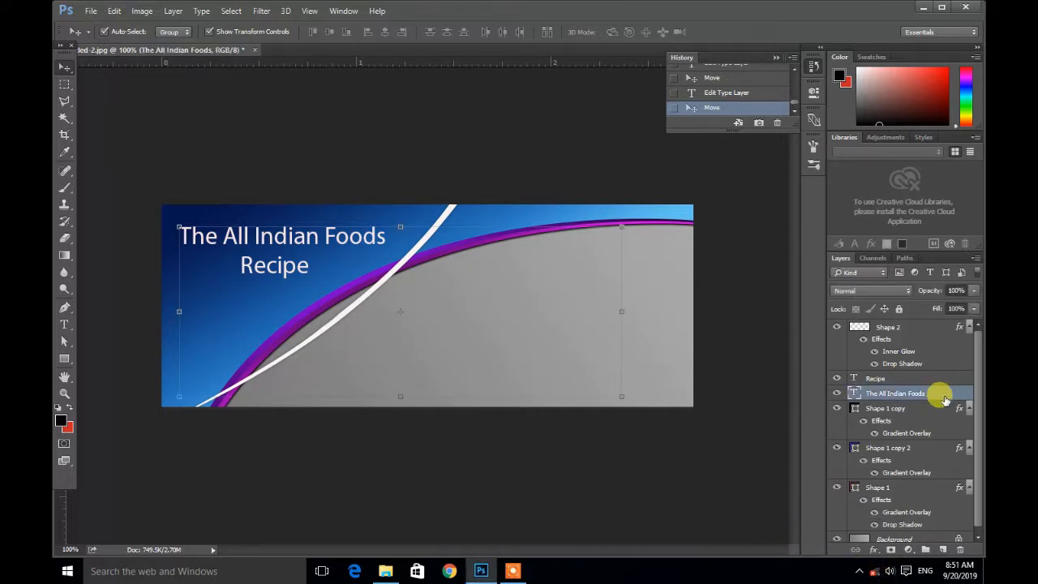
left_click(857, 571)
left_click(856, 570)
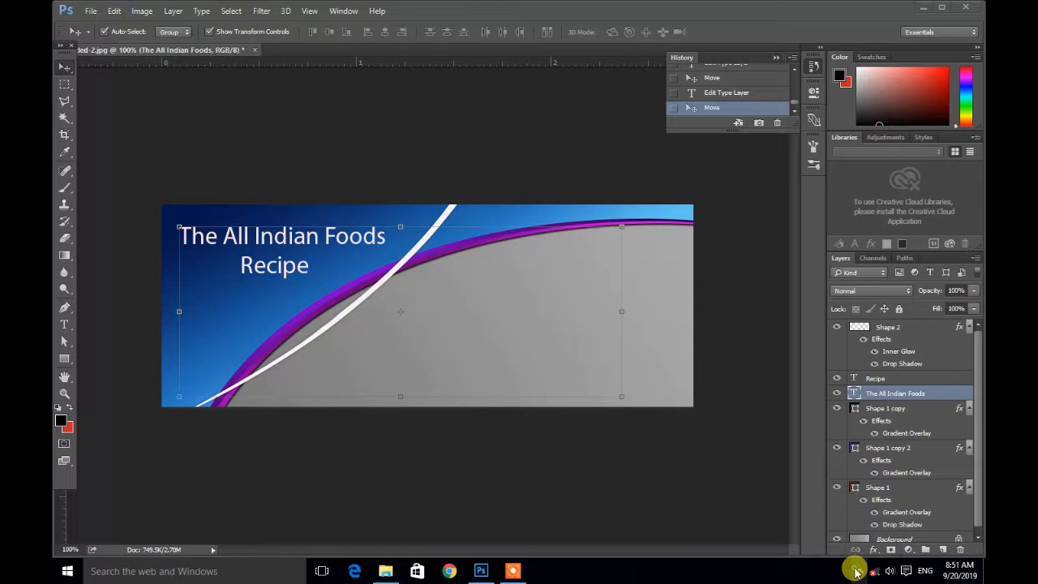
left_click(935, 396)
double_click(934, 395)
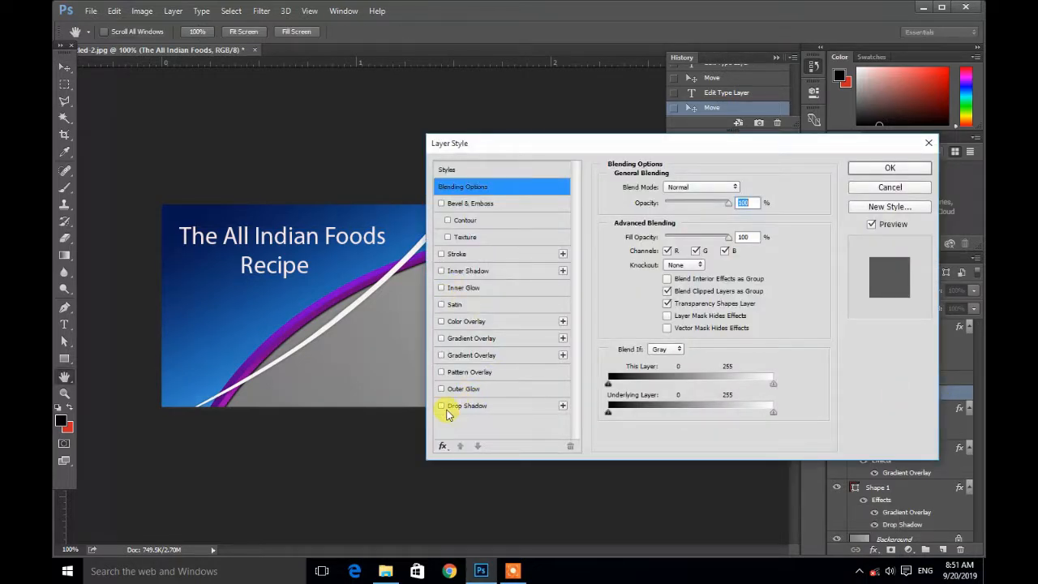
left_click(441, 408)
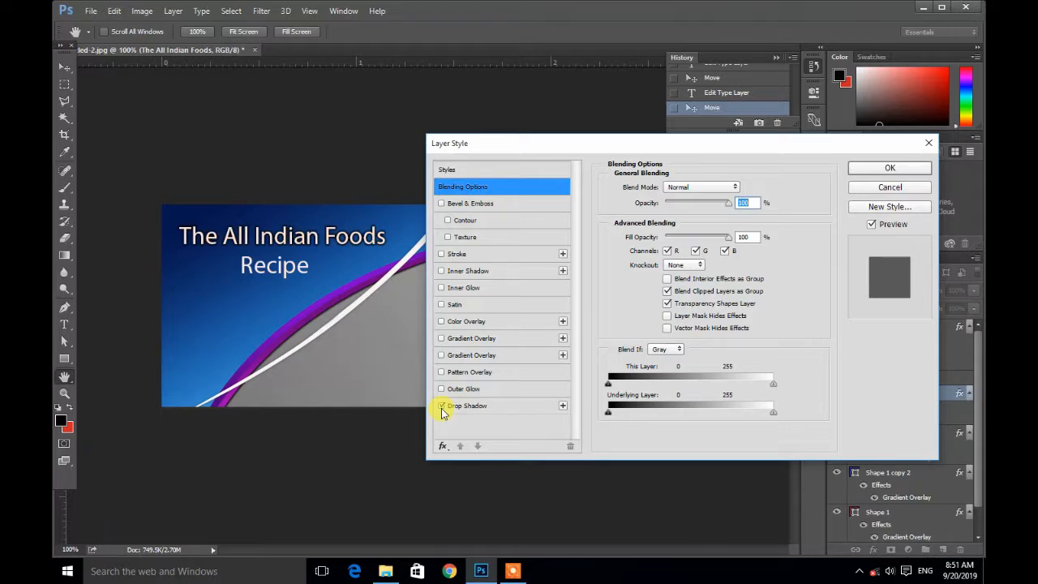
left_click(487, 408)
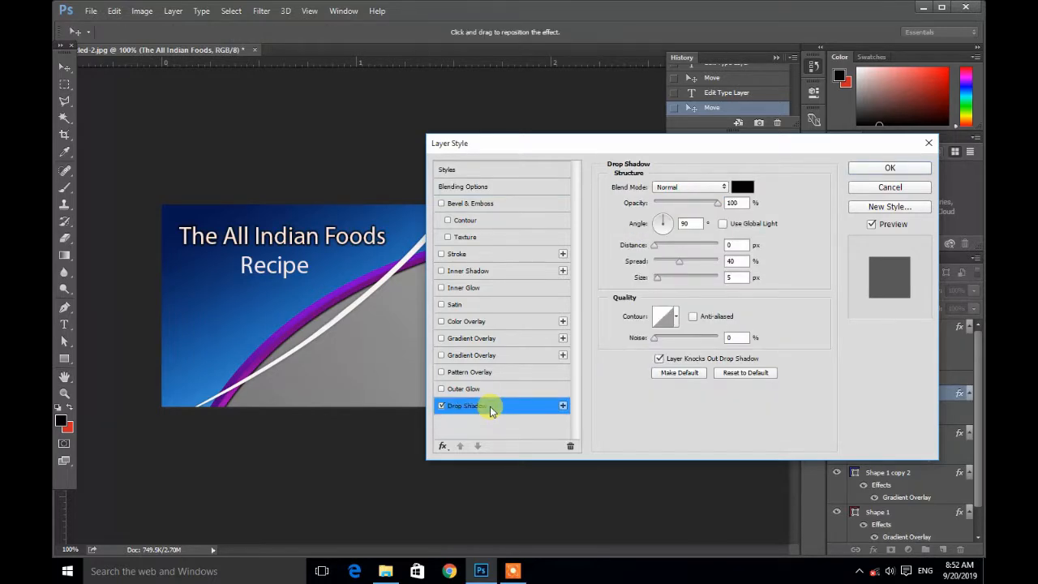
Step: Add a stroke to the title text with a colour sampled from the banner, and apply the layer style
left_click(441, 390)
left_click(442, 389)
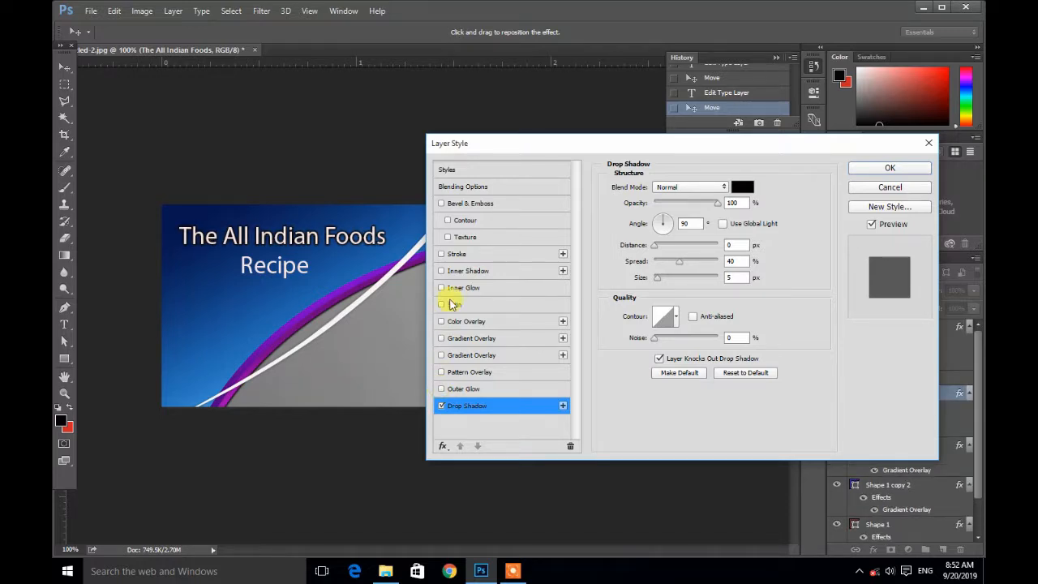
left_click(442, 254)
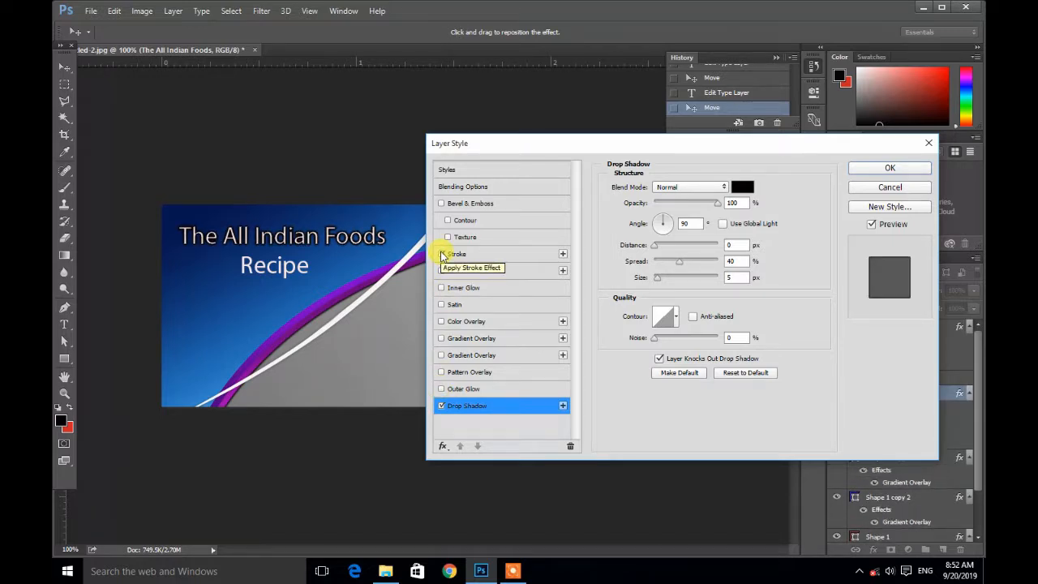
left_click(442, 254)
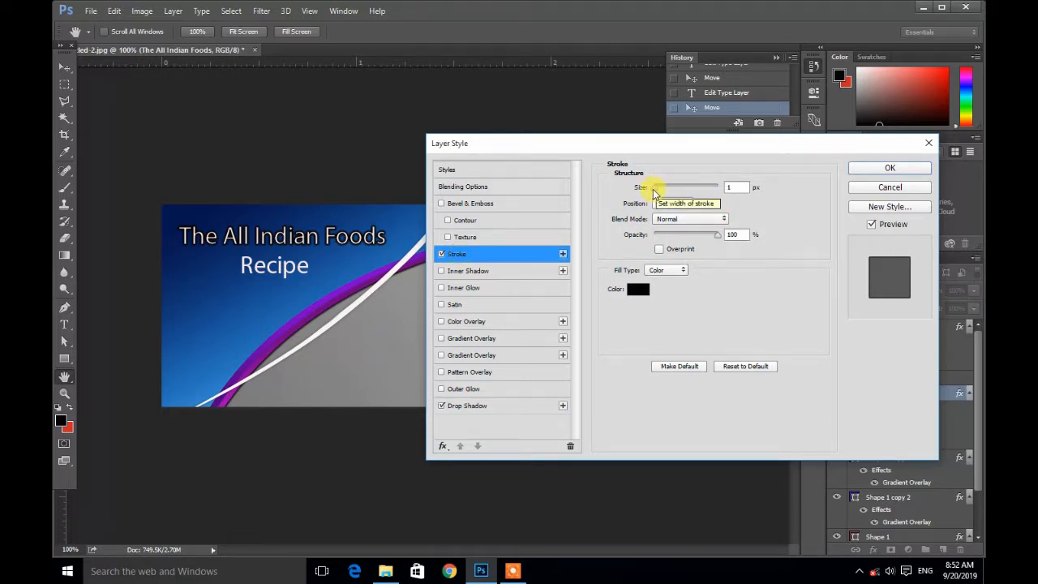
left_click(637, 290)
left_click(513, 223)
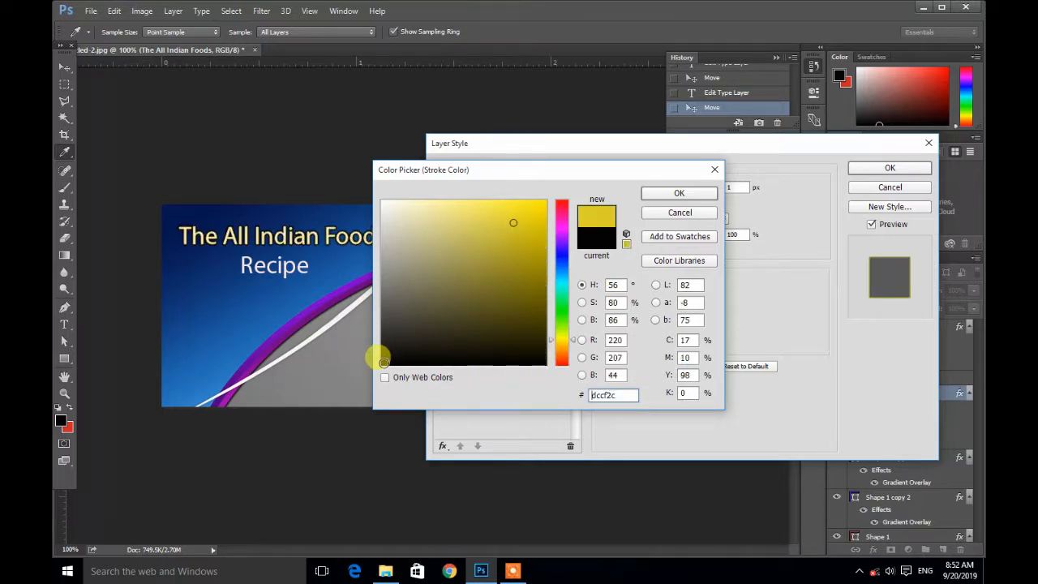
left_click(383, 362)
left_click(667, 195)
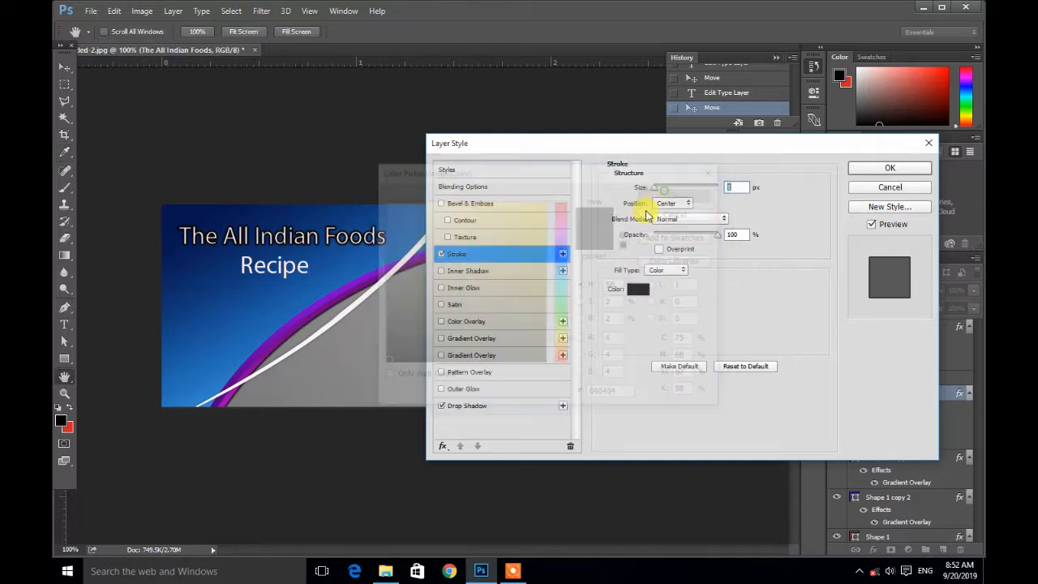
left_click(889, 168)
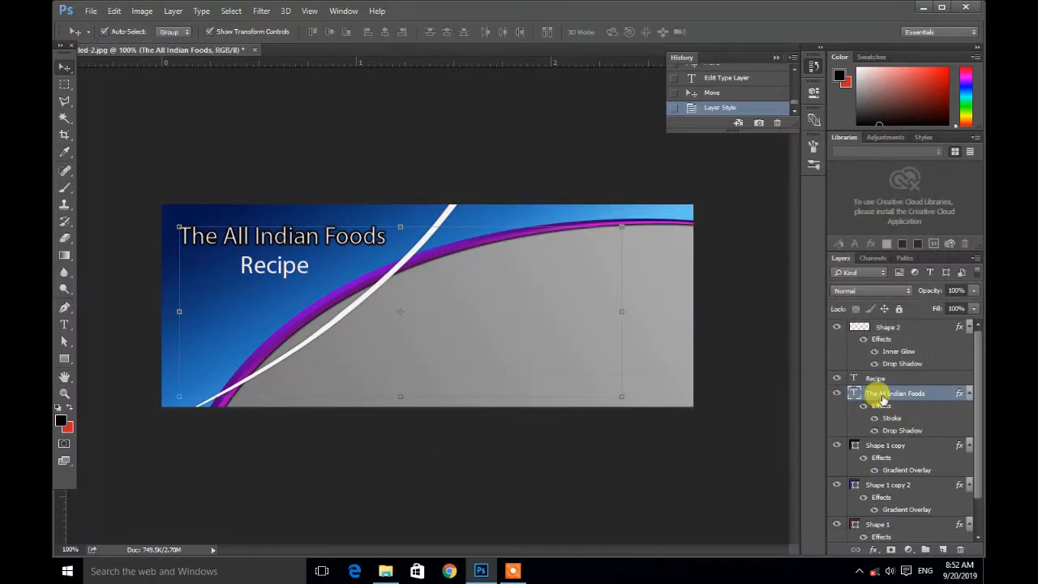
Step: Copy the title layer's style and paste it onto the Recipe text layer
right_click(883, 398)
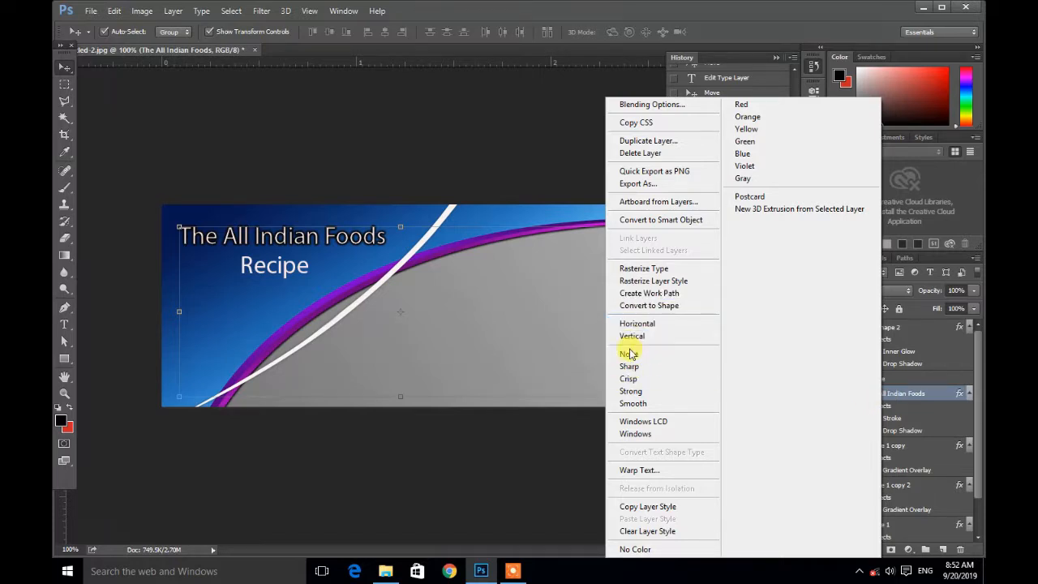
left_click(647, 507)
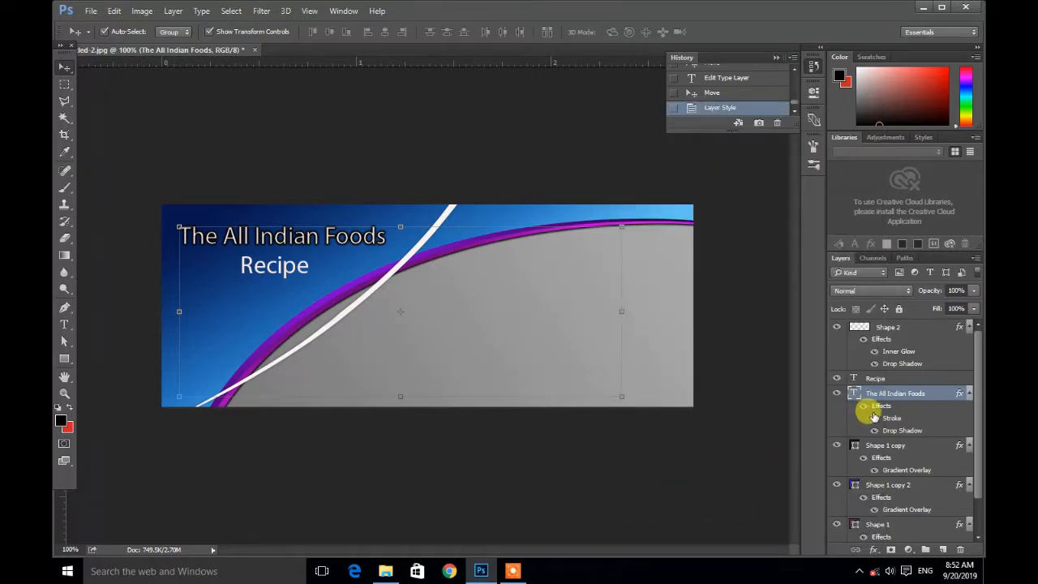
left_click(876, 378)
right_click(876, 378)
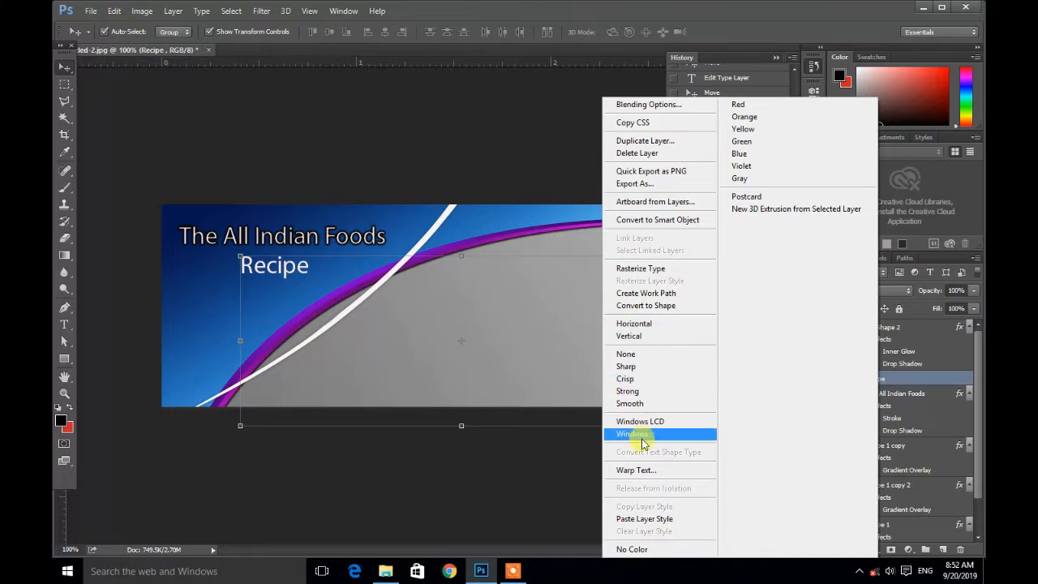
left_click(633, 519)
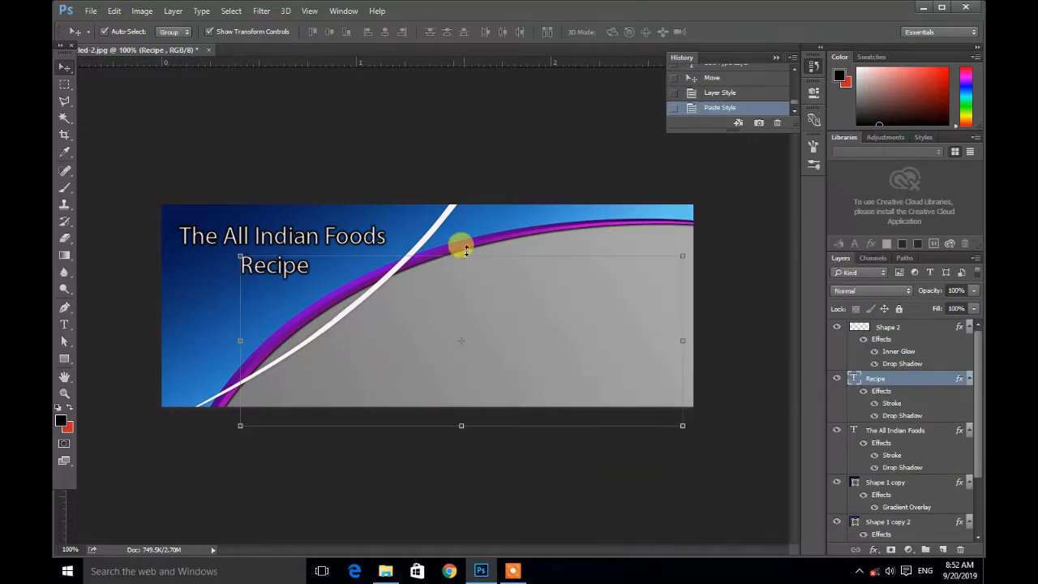
left_click(476, 225)
left_click(462, 115)
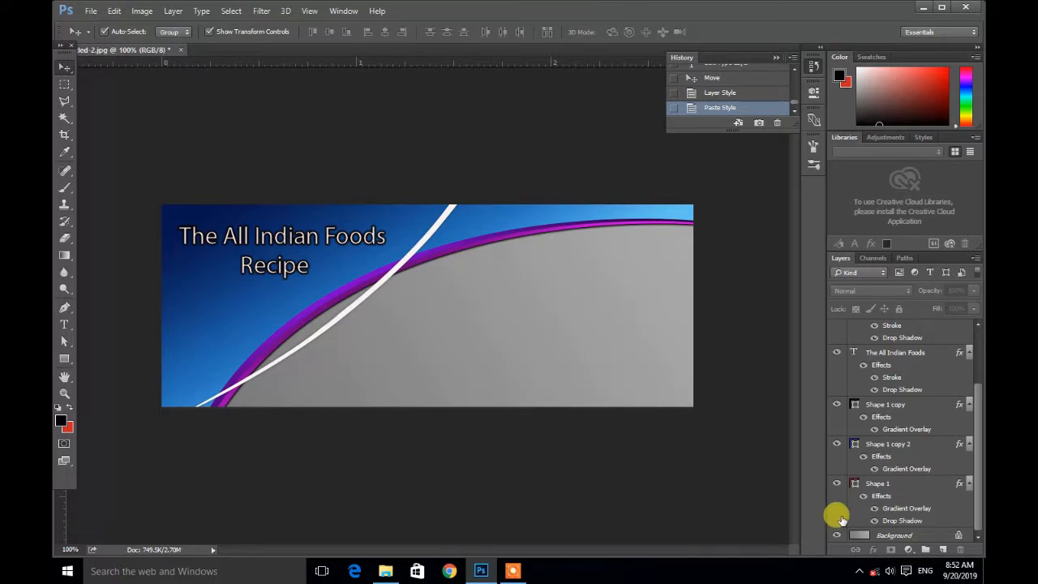
left_click(860, 570)
left_click(569, 130)
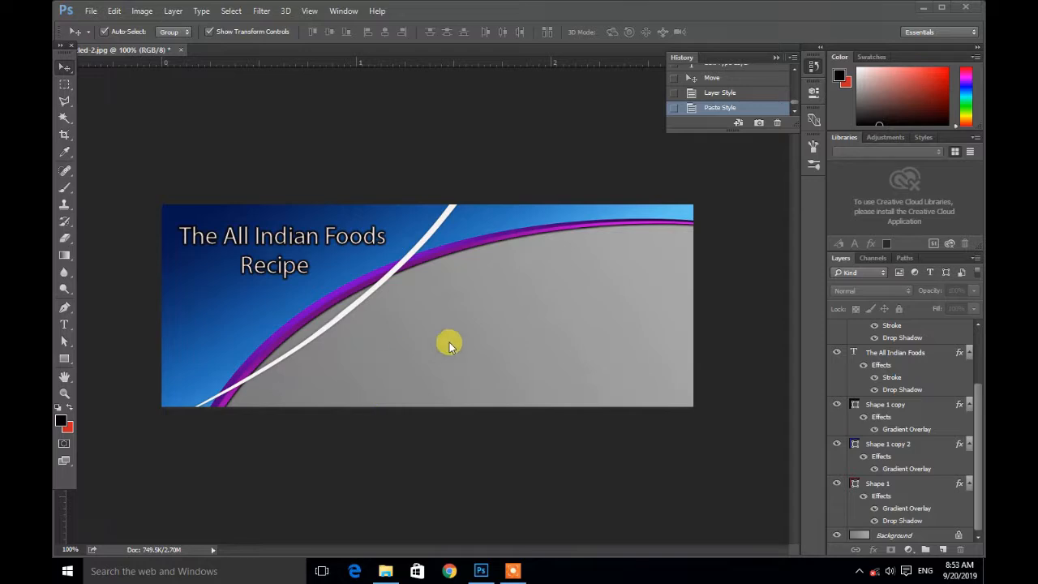
left_click(891, 328)
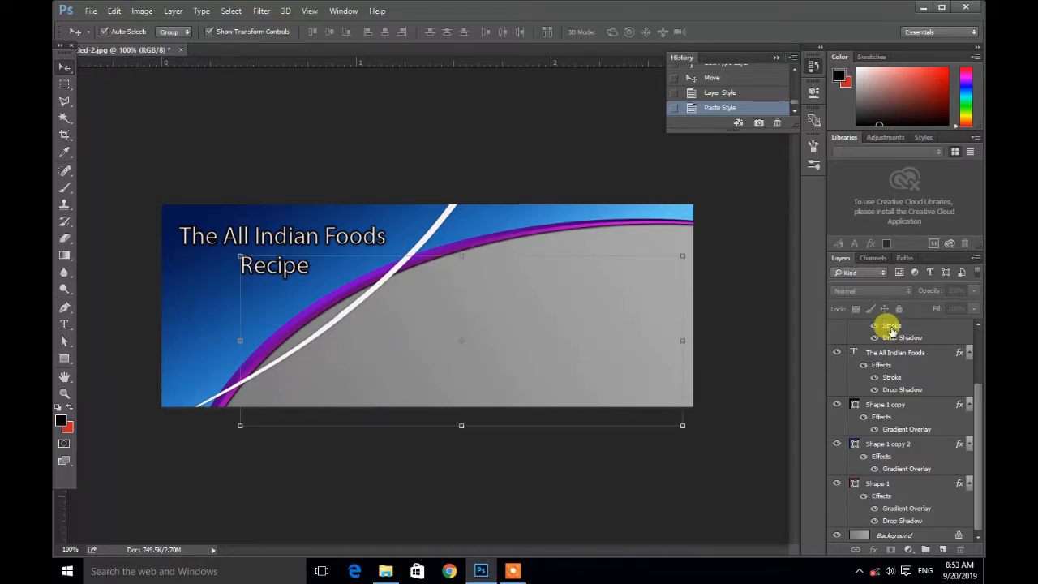
left_click(884, 534)
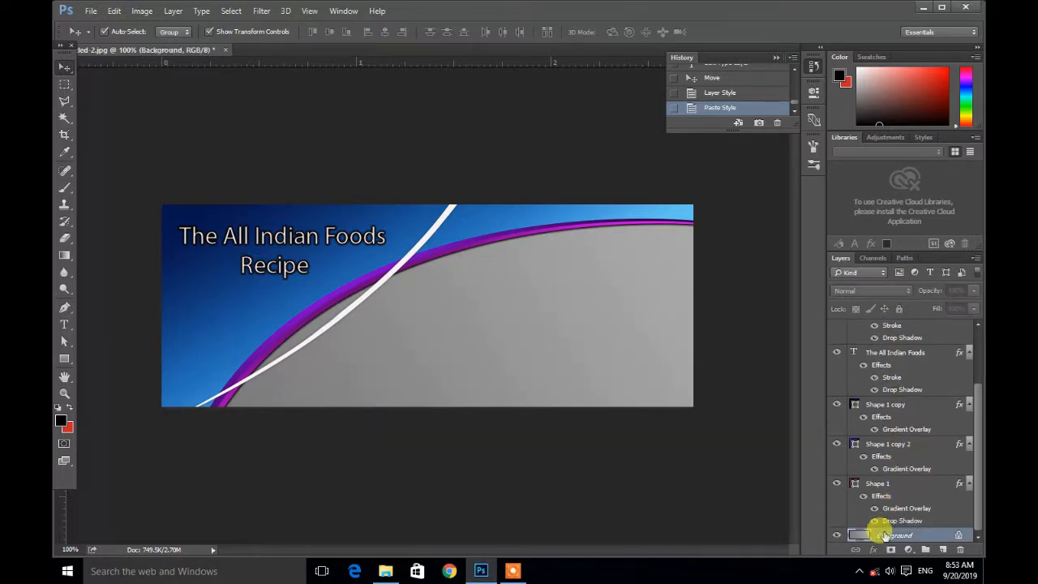
Step: Browse the Png images foods folder in File Explorer for a food photo to use in the banner
double_click(884, 535)
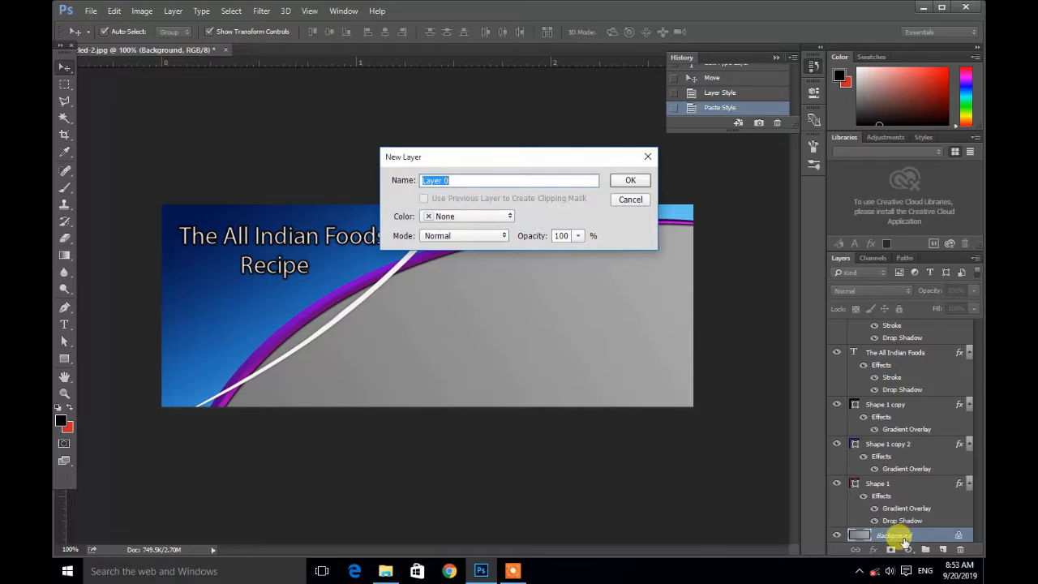
left_click(627, 199)
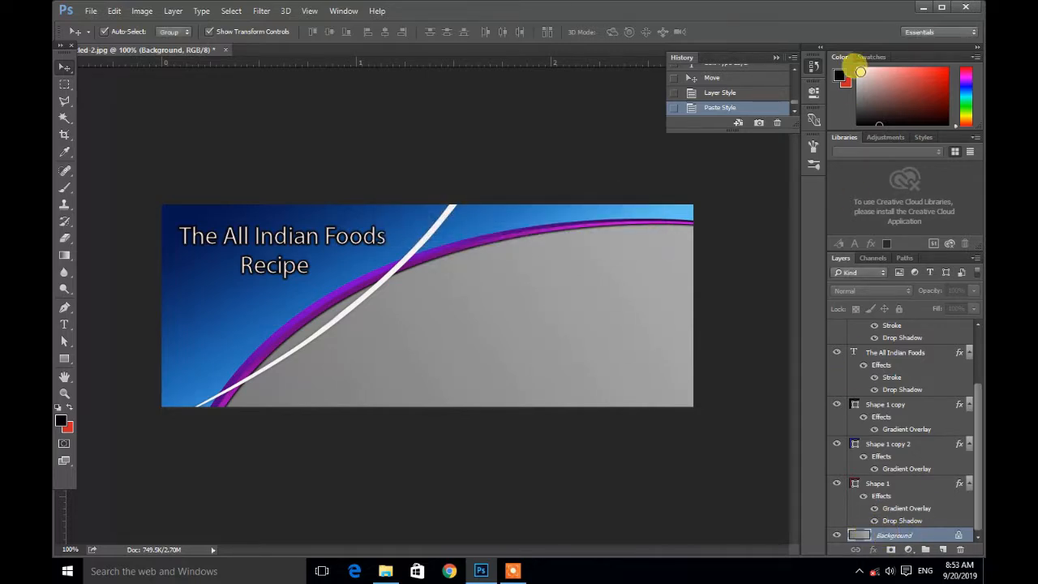
left_click(926, 10)
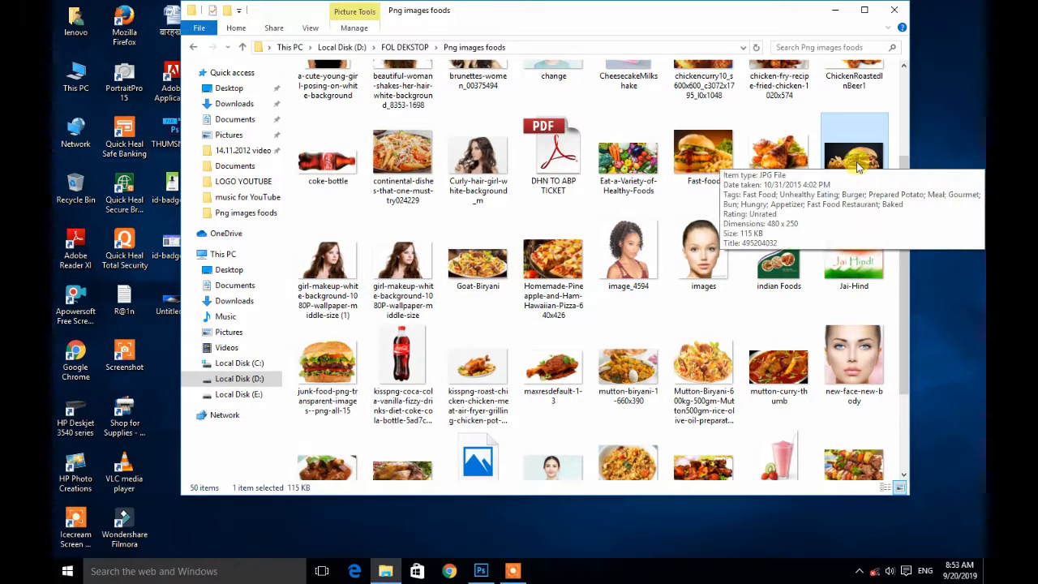
scroll(860, 165, "up", 2)
scroll(859, 168, "down", 4)
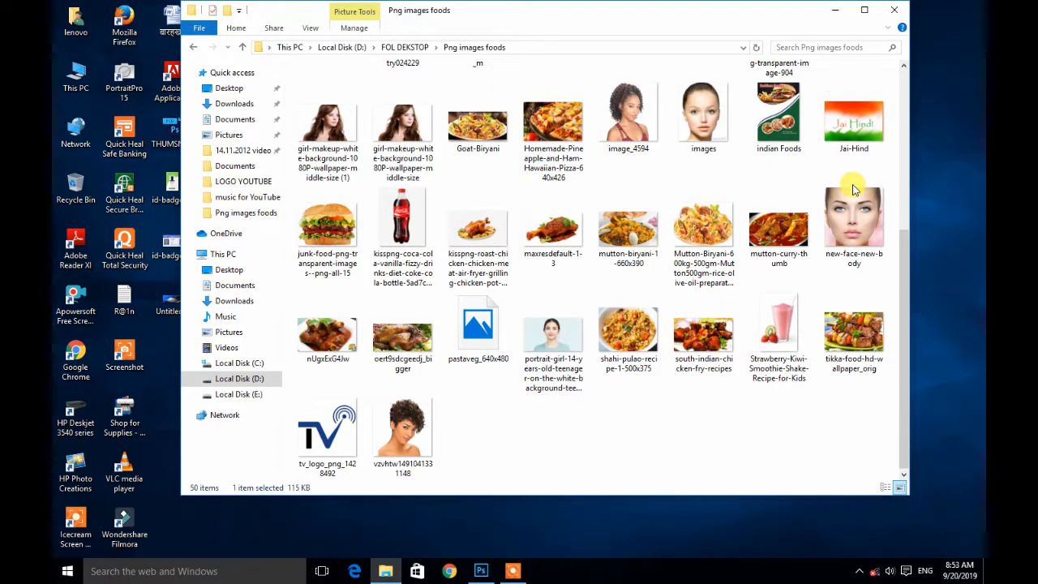
scroll(854, 190, "up", 4)
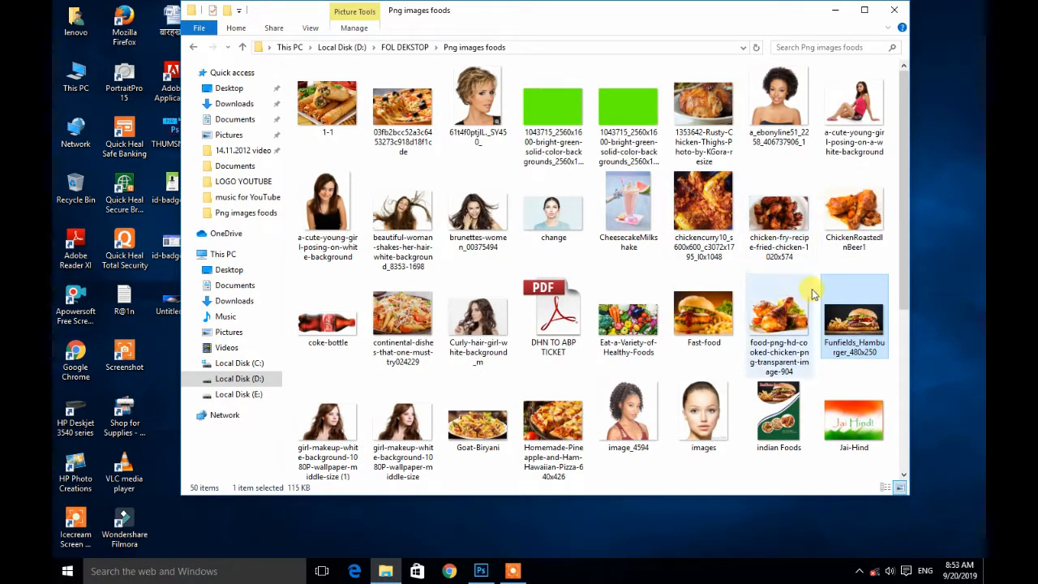
left_click_drag(848, 320, 591, 520)
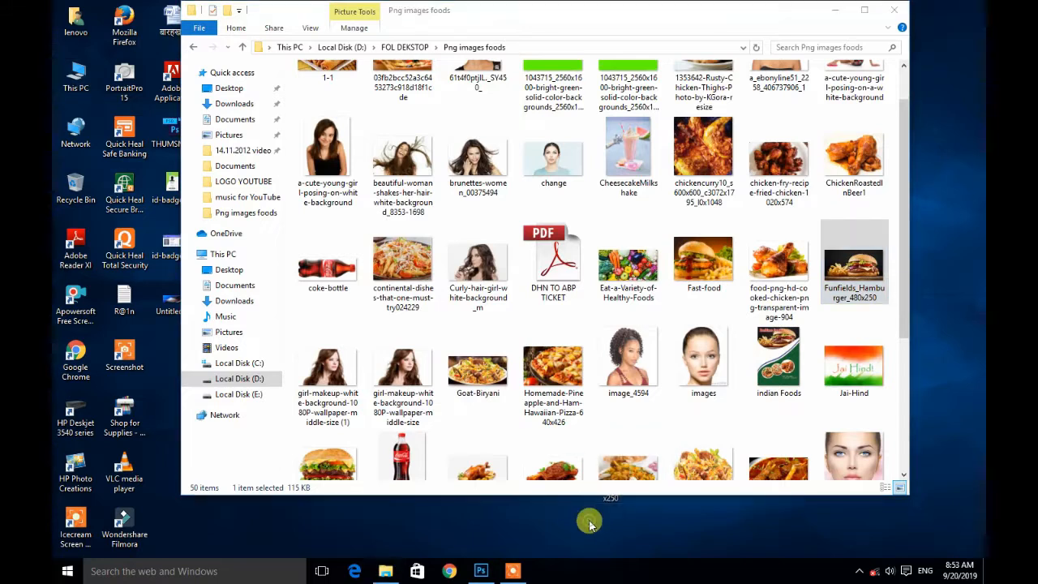
scroll(844, 284, "up", 1)
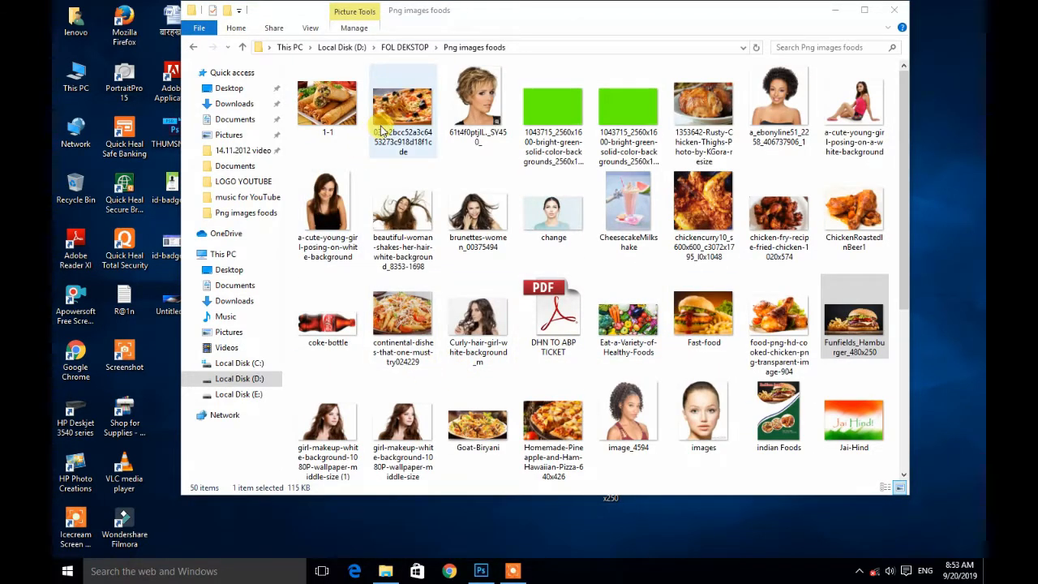
scroll(698, 320, "down", 5)
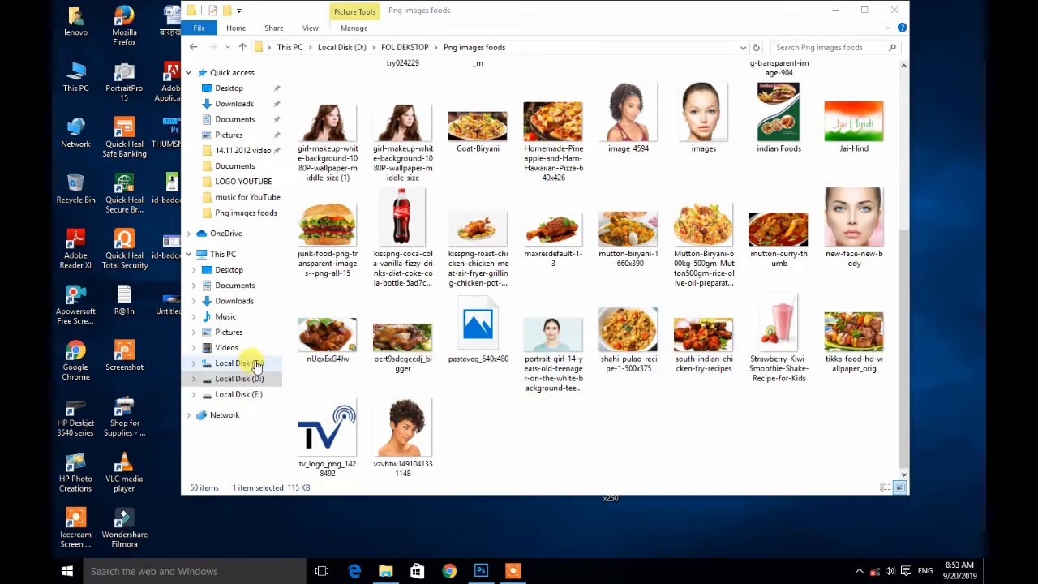
Step: Drag the nUgxExG4Jw food photo into the banner and commit its placement
left_click_drag(328, 336, 487, 347)
left_click_drag(486, 301, 444, 321)
left_click_drag(581, 326, 761, 340)
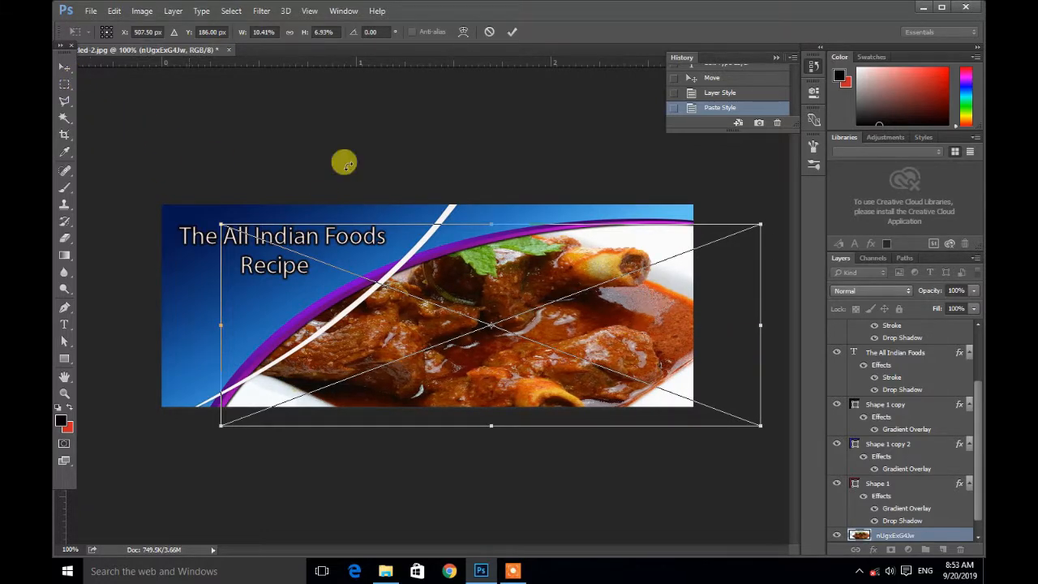
left_click(856, 572)
left_click(856, 571)
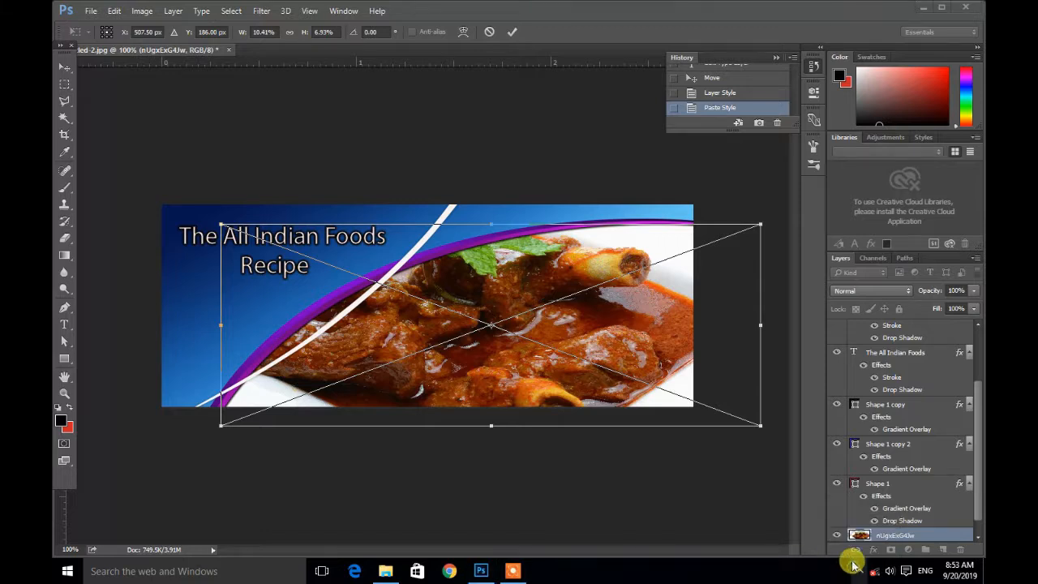
left_click(510, 34)
left_click(510, 34)
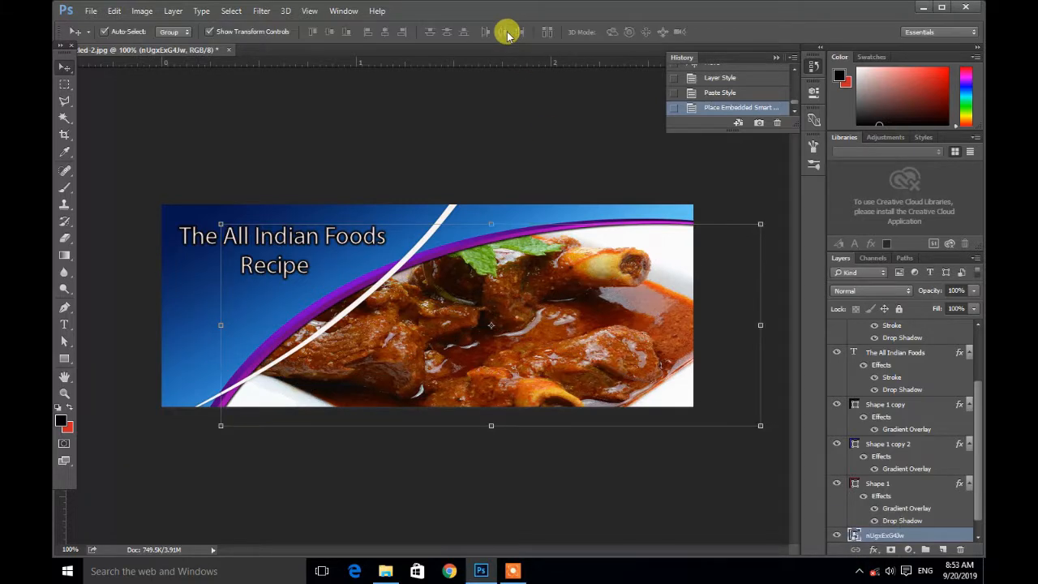
Step: Create a clipping mask for the food photo layer
left_click(550, 119)
left_click(544, 316)
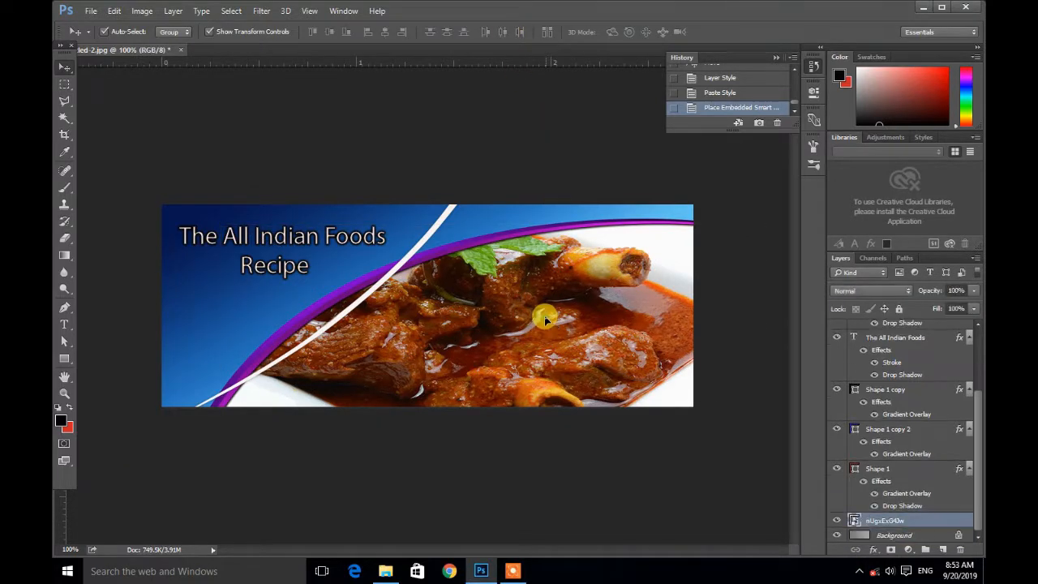
left_click(482, 141)
left_click(485, 142)
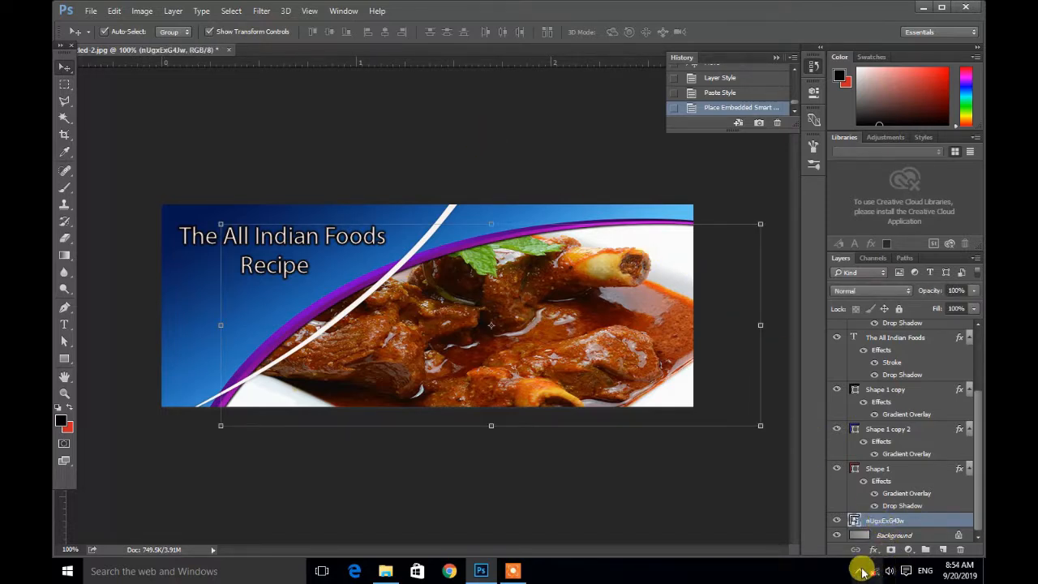
right_click(880, 523)
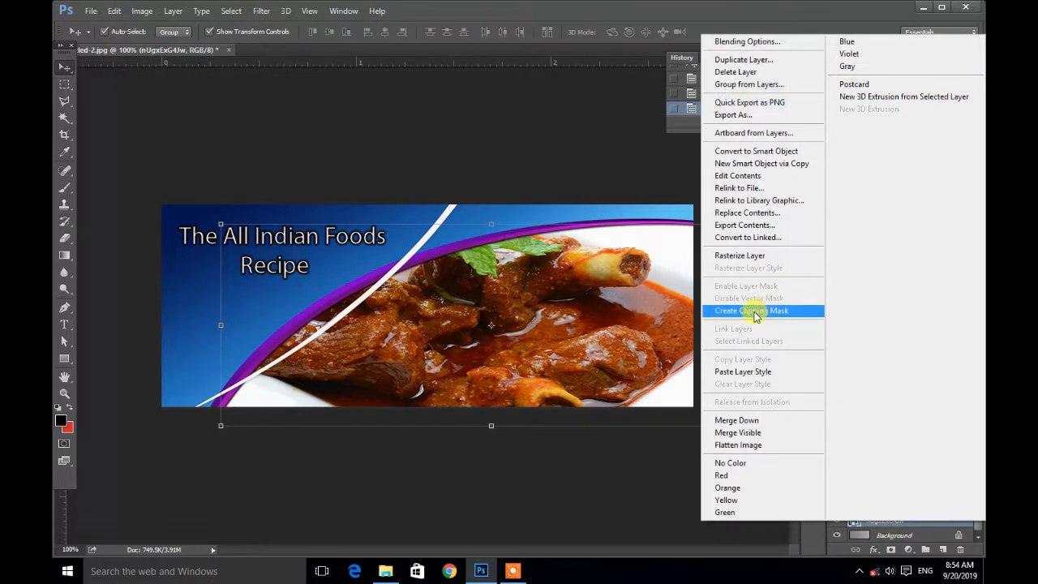
left_click(752, 310)
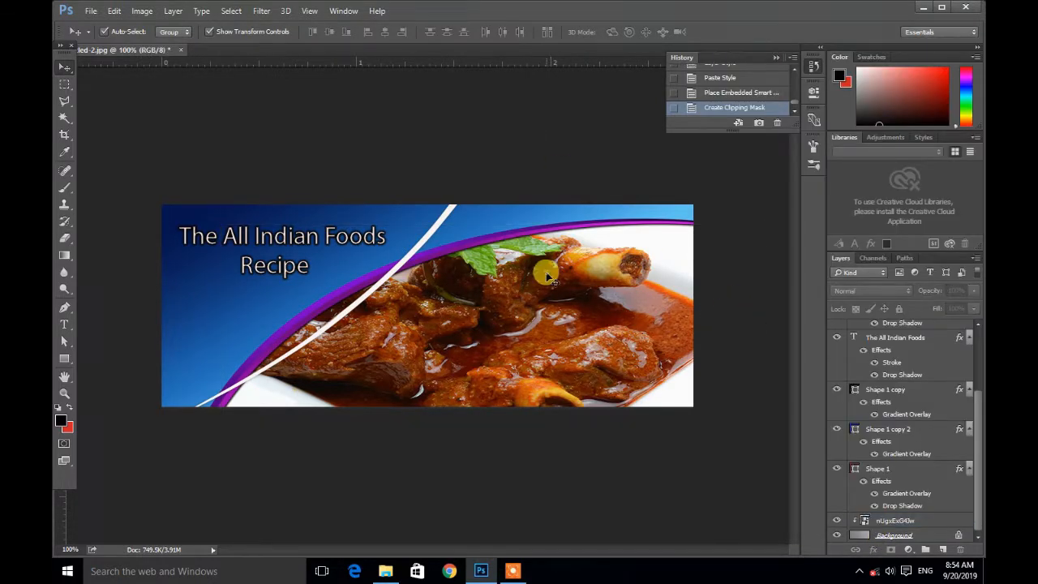
left_click(898, 522)
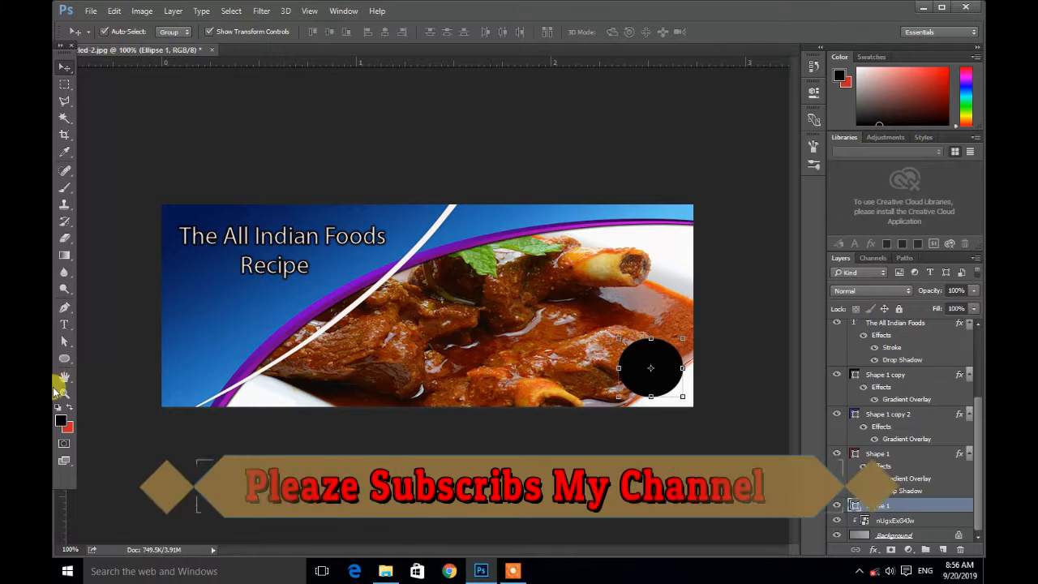
left_click(67, 361)
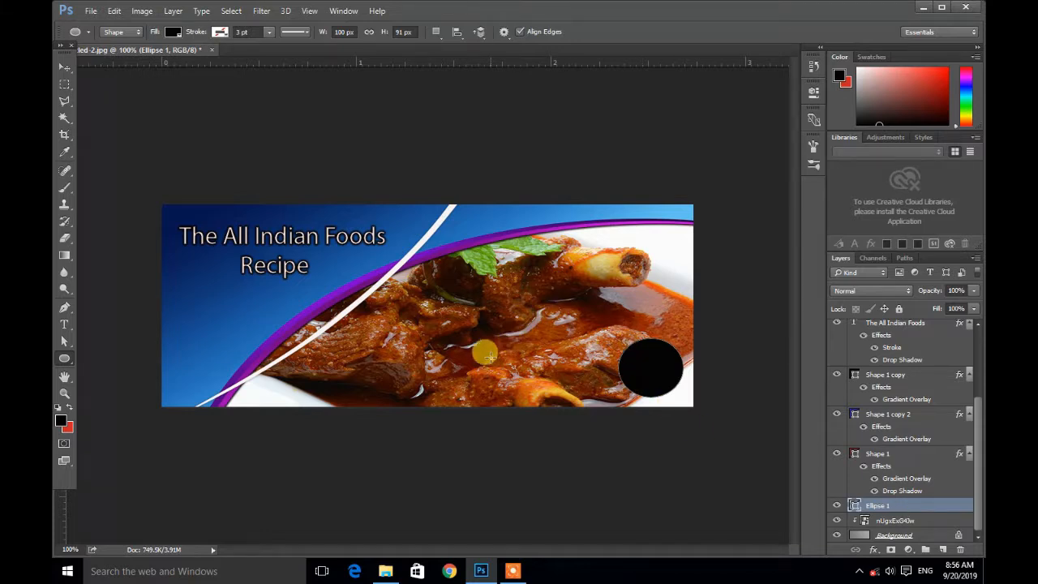
left_click_drag(491, 358, 543, 385)
left_click(521, 392, "alt")
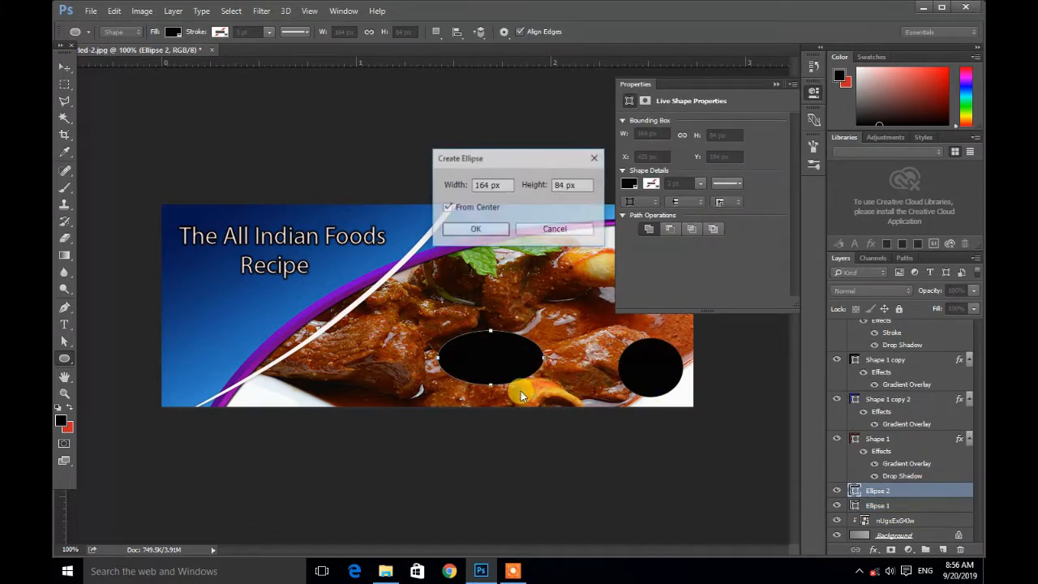
left_click(556, 230)
left_click(814, 91)
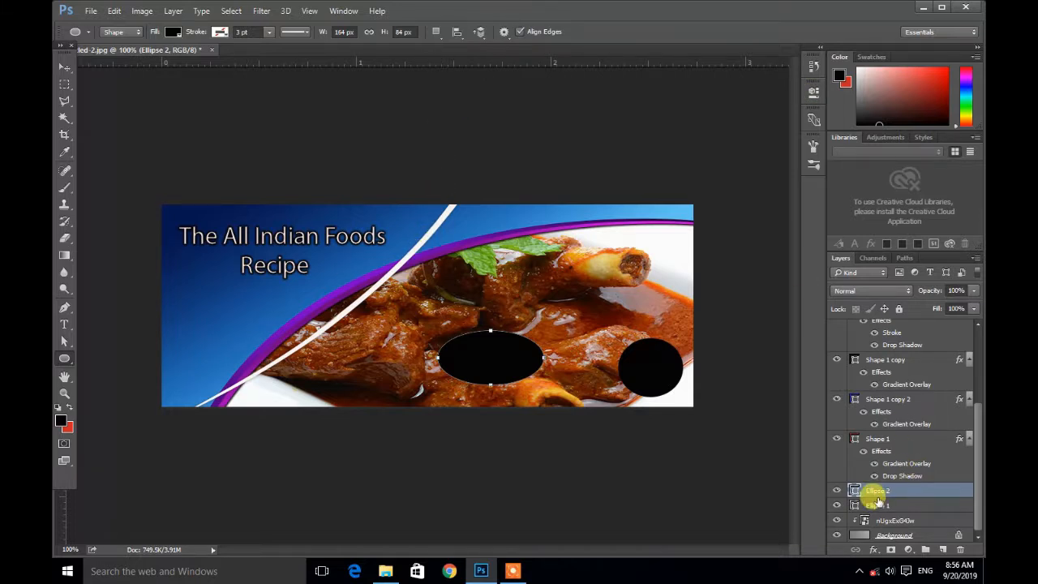
right_click(876, 495)
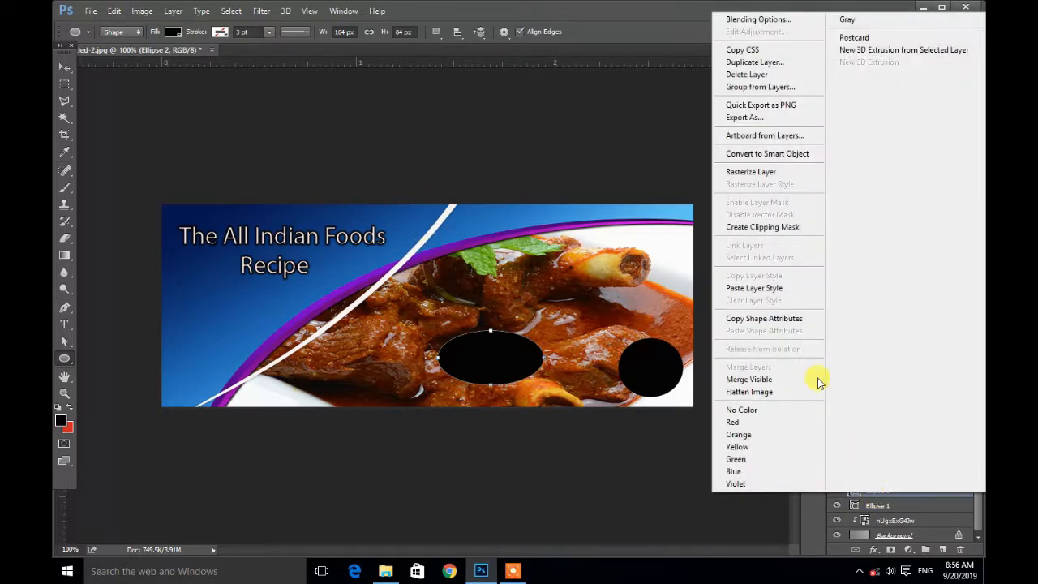
left_click(759, 76)
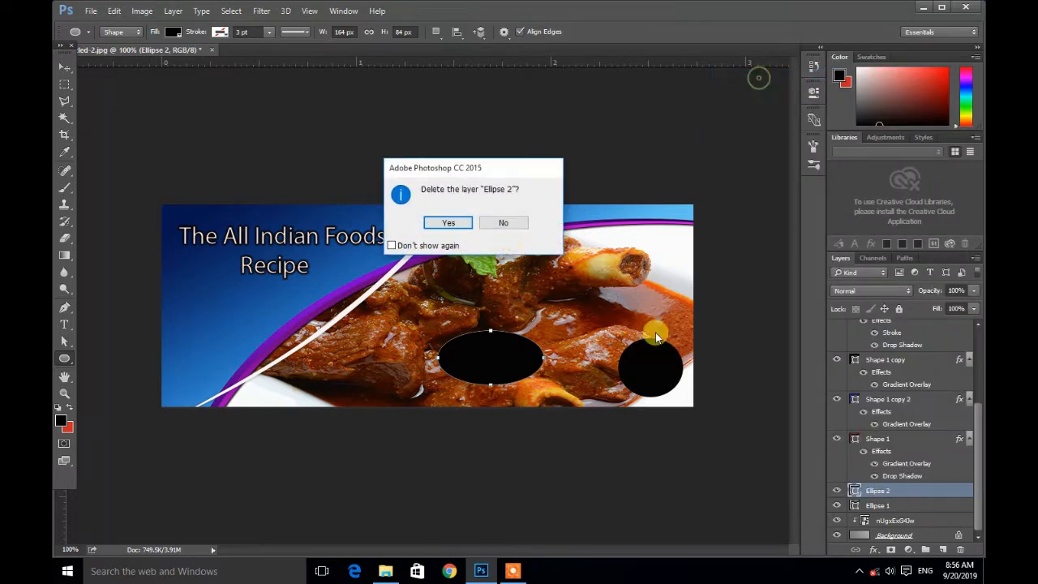
left_click(438, 221)
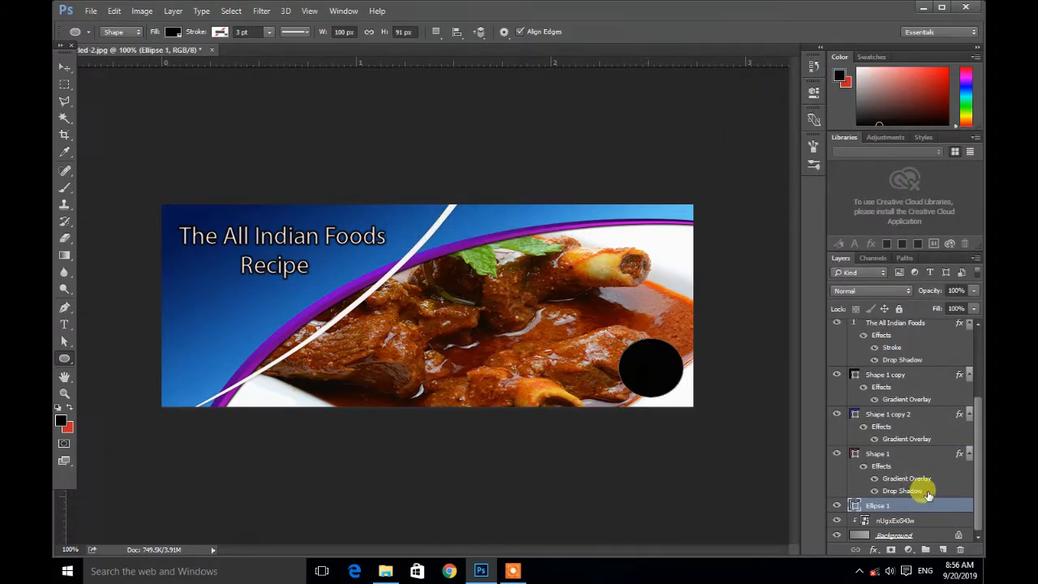
Step: Duplicate the black circle layer and move the copy just left of the original circle
right_click(912, 508)
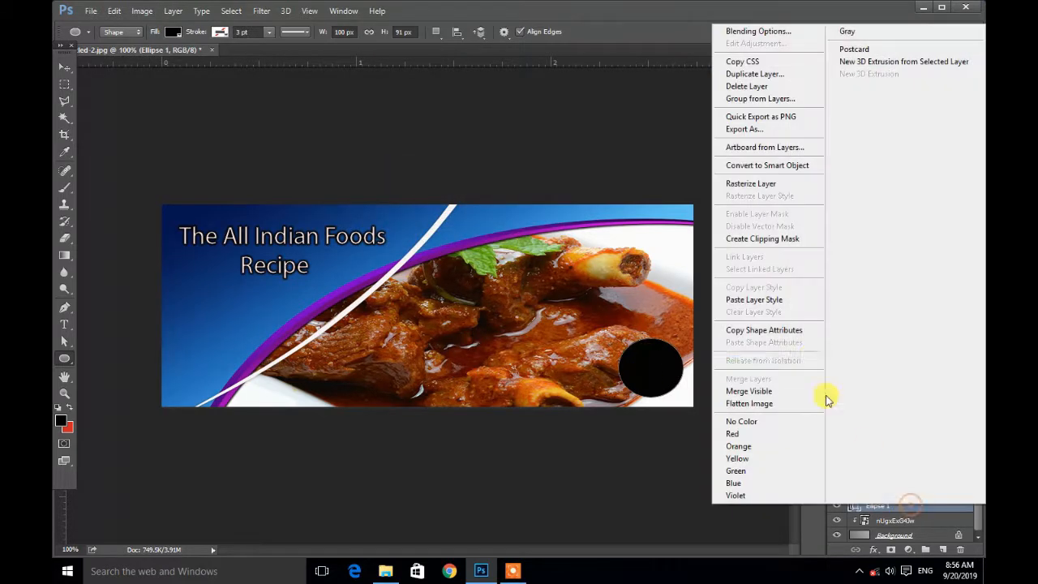
left_click(766, 74)
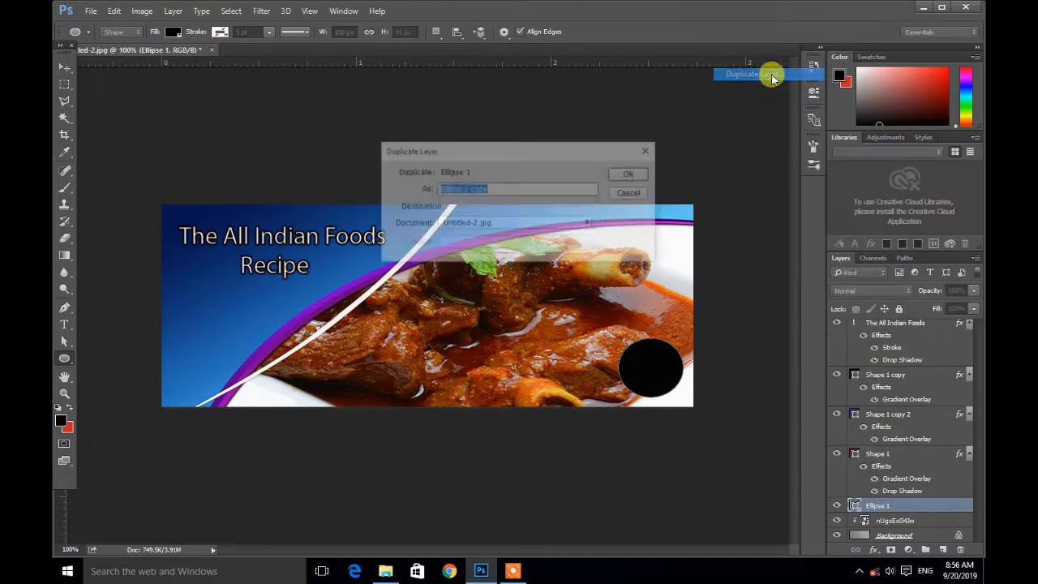
left_click(632, 174)
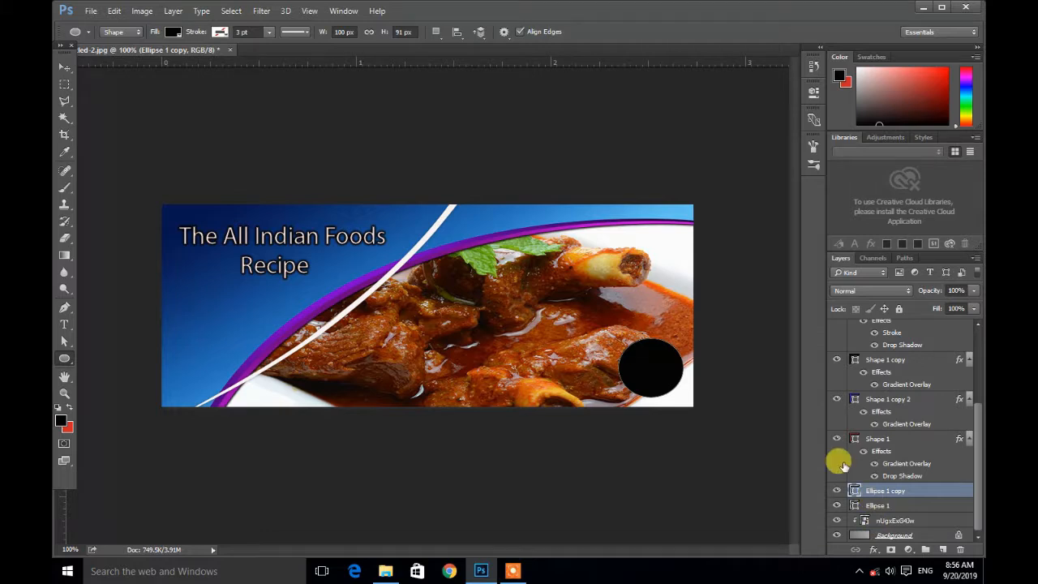
left_click(65, 68)
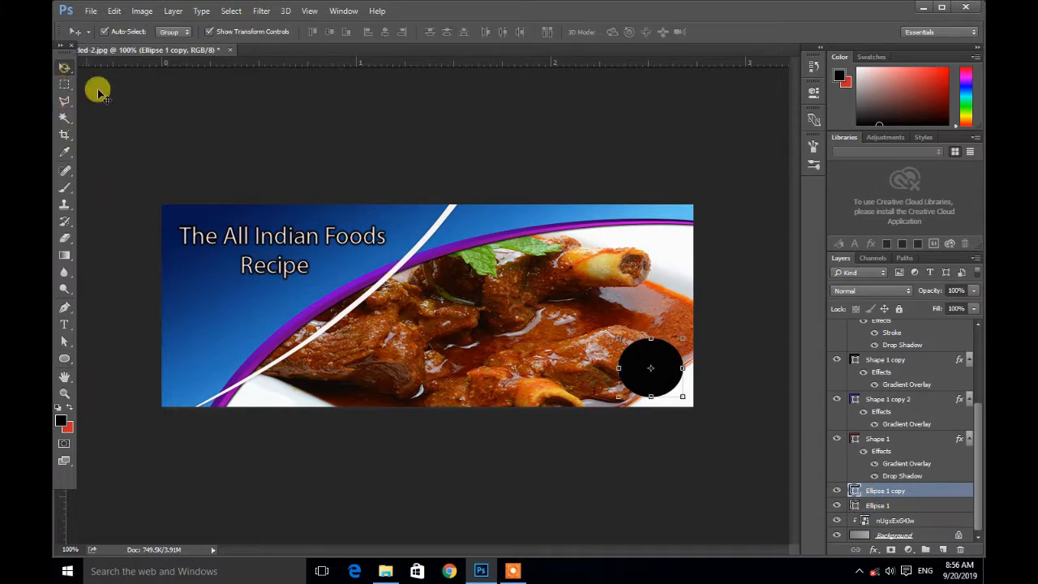
left_click_drag(660, 364, 588, 374)
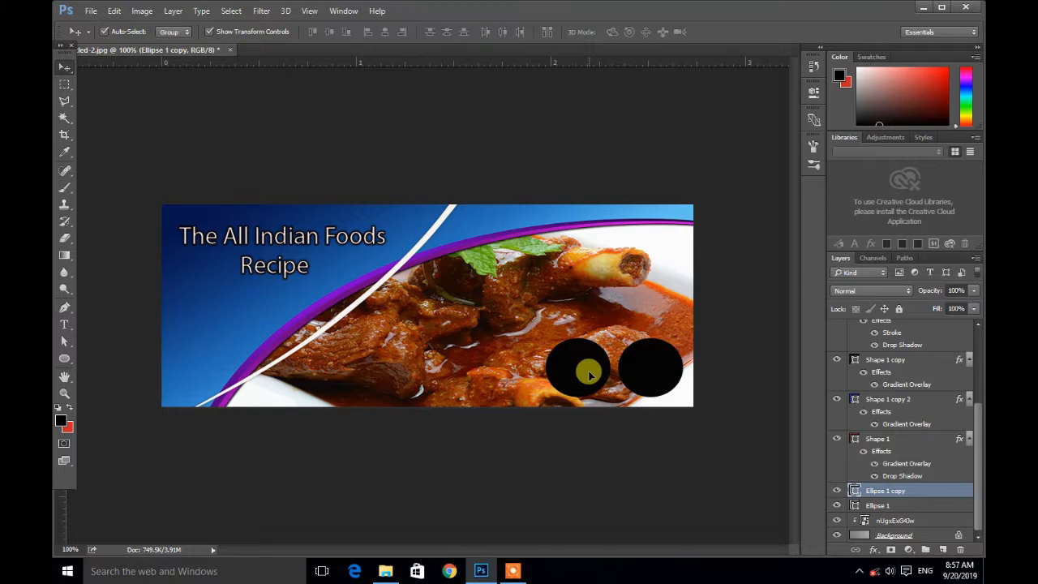
left_click_drag(590, 375, 590, 375)
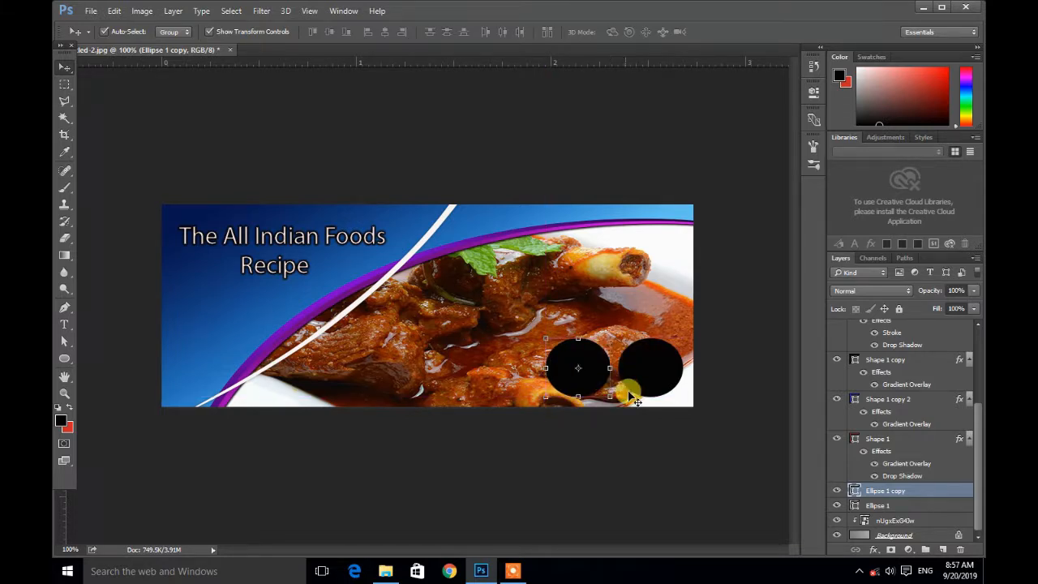
left_click(721, 433)
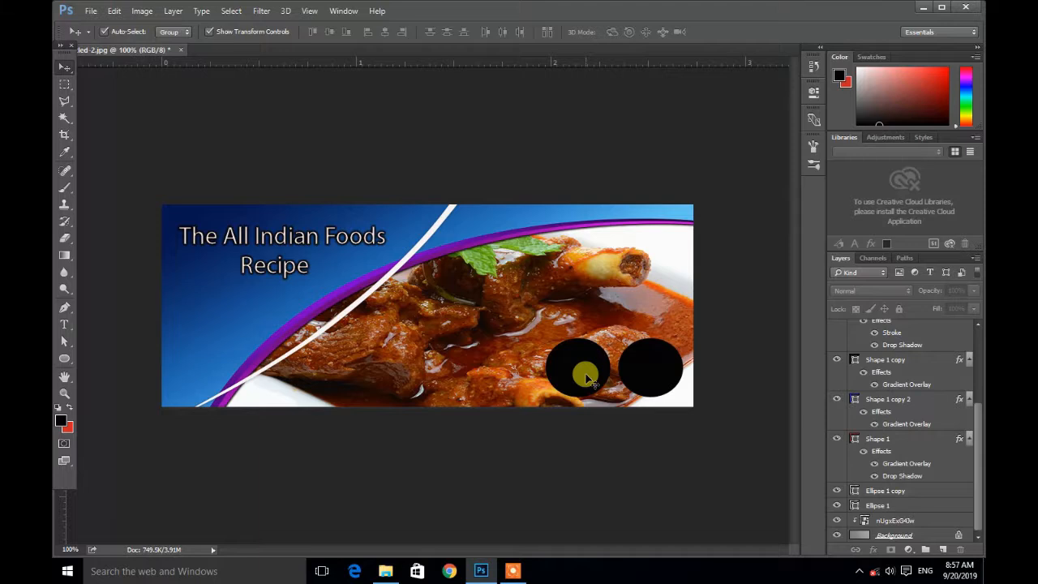
Step: Select both circle layers and duplicate them, placing the new pair further left along the banner's bottom
left_click(890, 490)
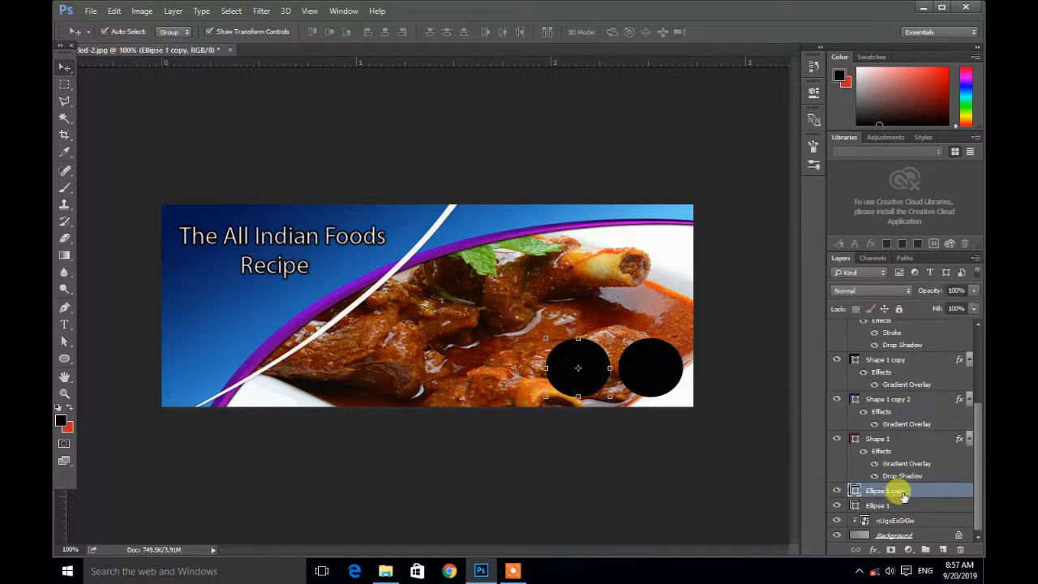
left_click(898, 507, "shift")
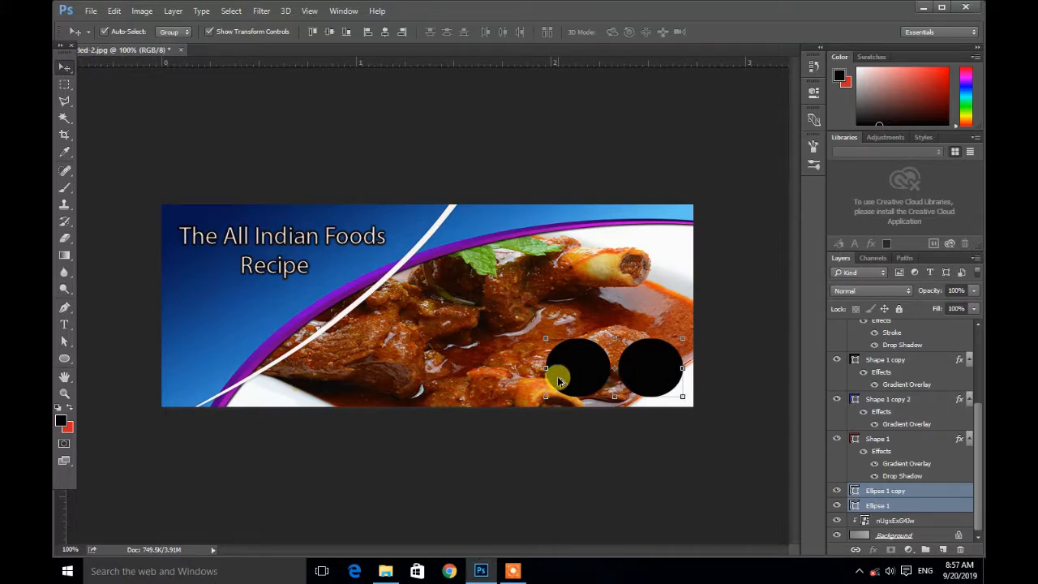
left_click(640, 374)
left_click_drag(640, 374, 420, 378)
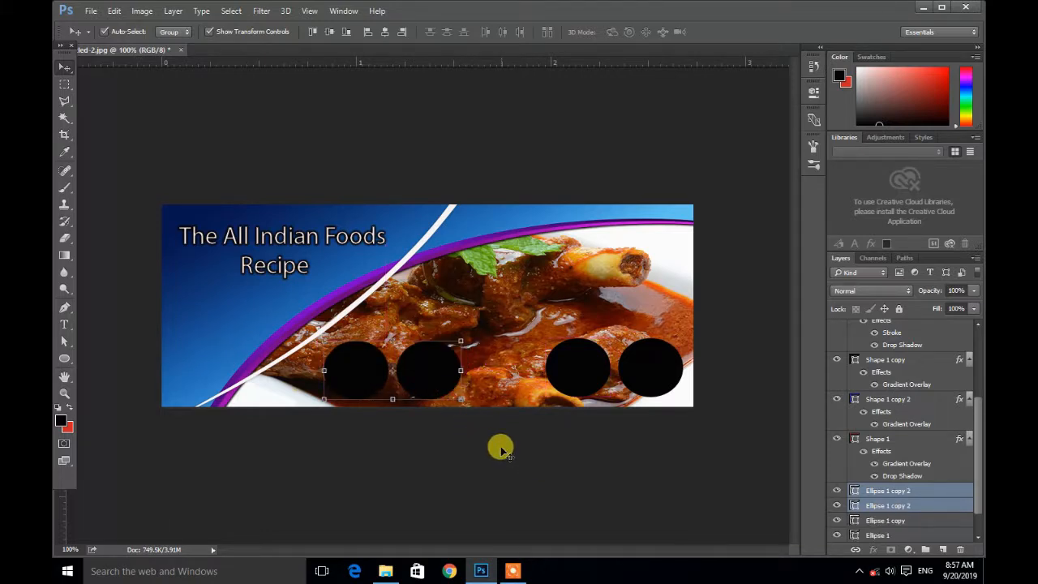
left_click(500, 452)
left_click(441, 366)
left_click(559, 473)
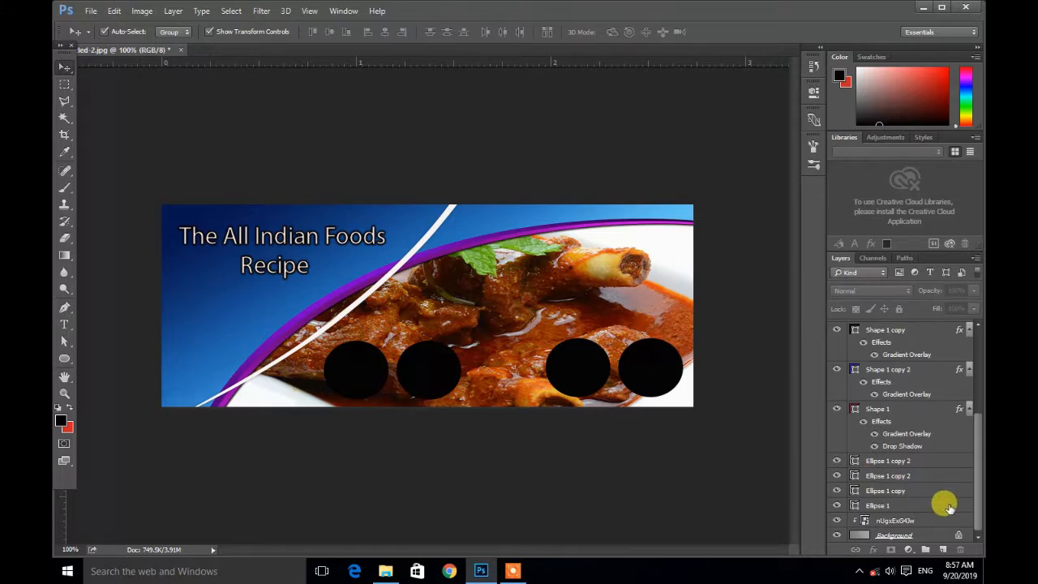
left_click(665, 364)
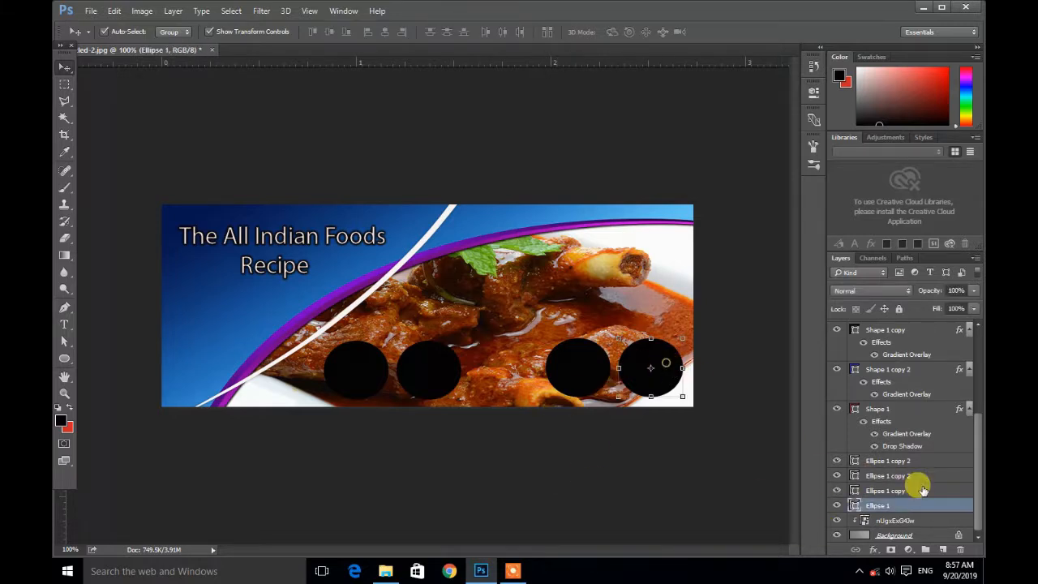
double_click(915, 506)
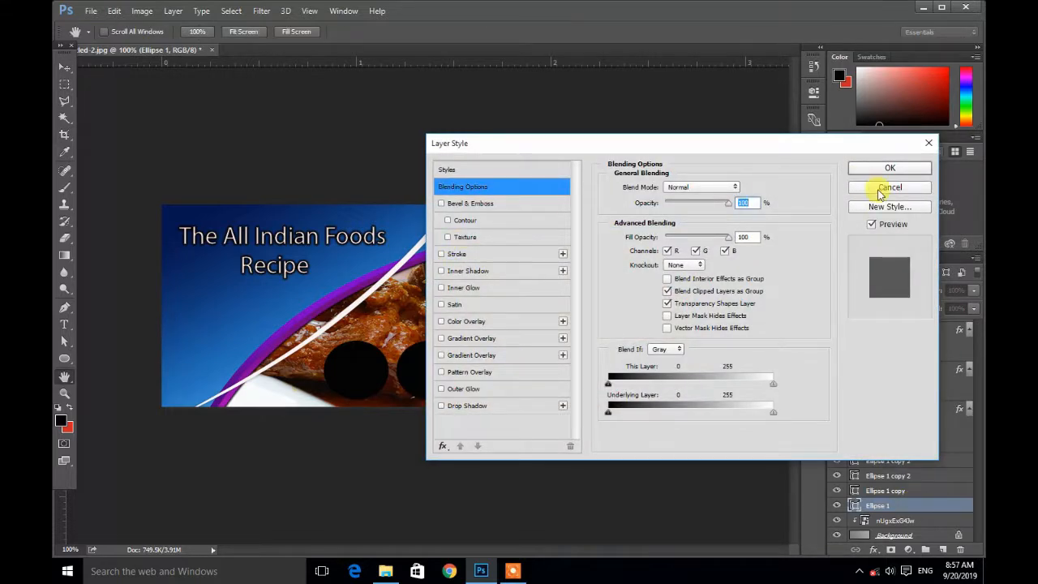
left_click(881, 189)
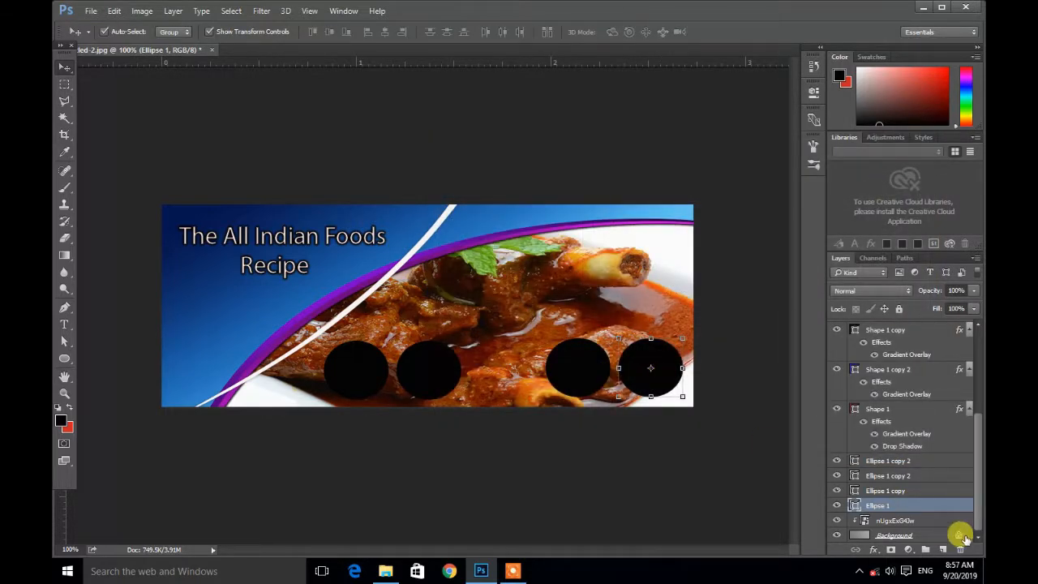
Step: Drag the junk-food burger image from the file folder into the banner and scale it down over the rightmost circle
left_click(924, 8)
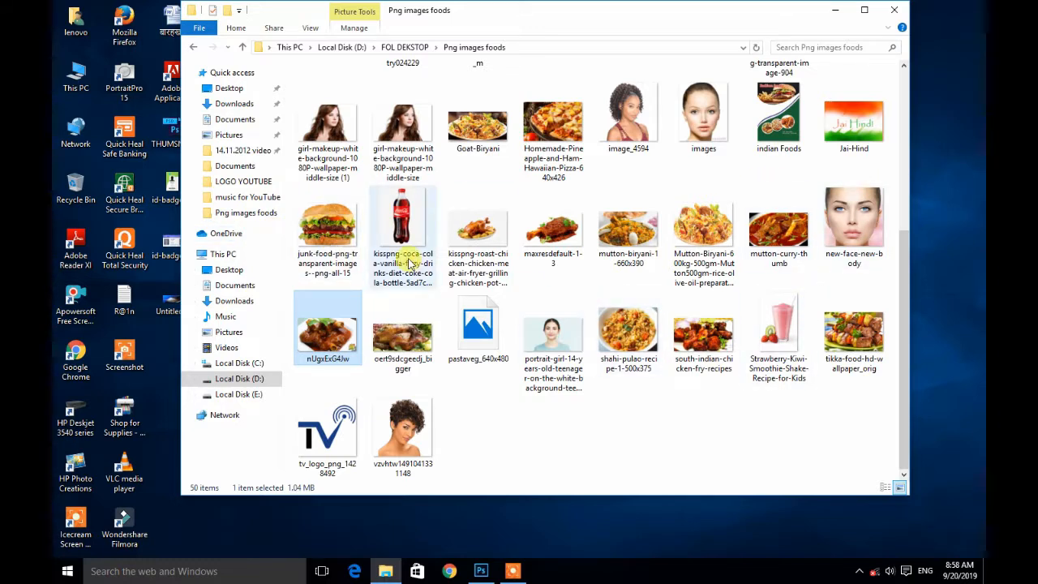
left_click_drag(327, 229, 653, 367)
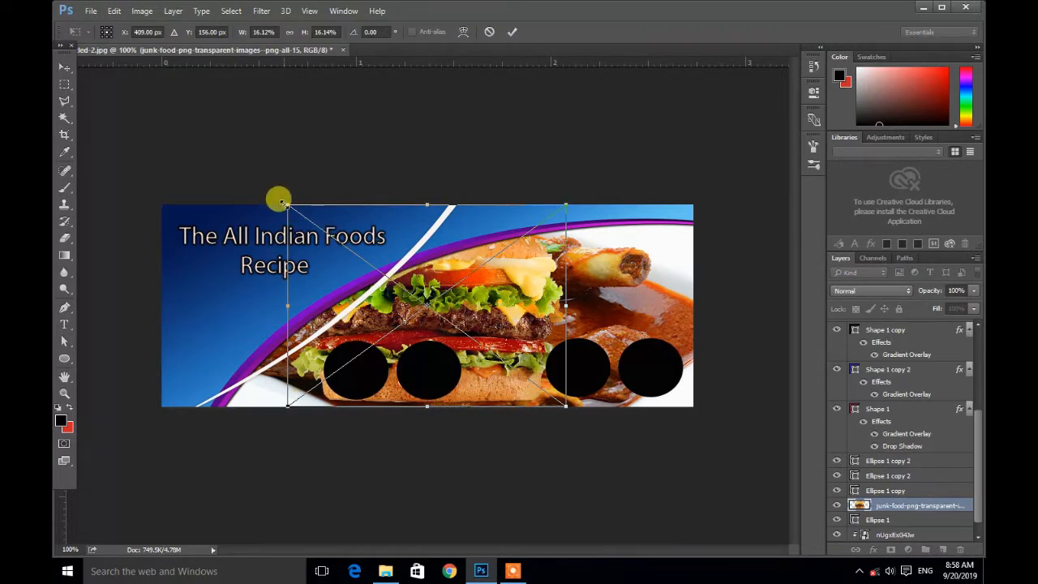
left_click_drag(279, 201, 660, 346)
left_click(65, 67)
Step: Create a clipping mask for the burger layer onto the rightmost circle and nudge the burger into position
left_click(451, 223)
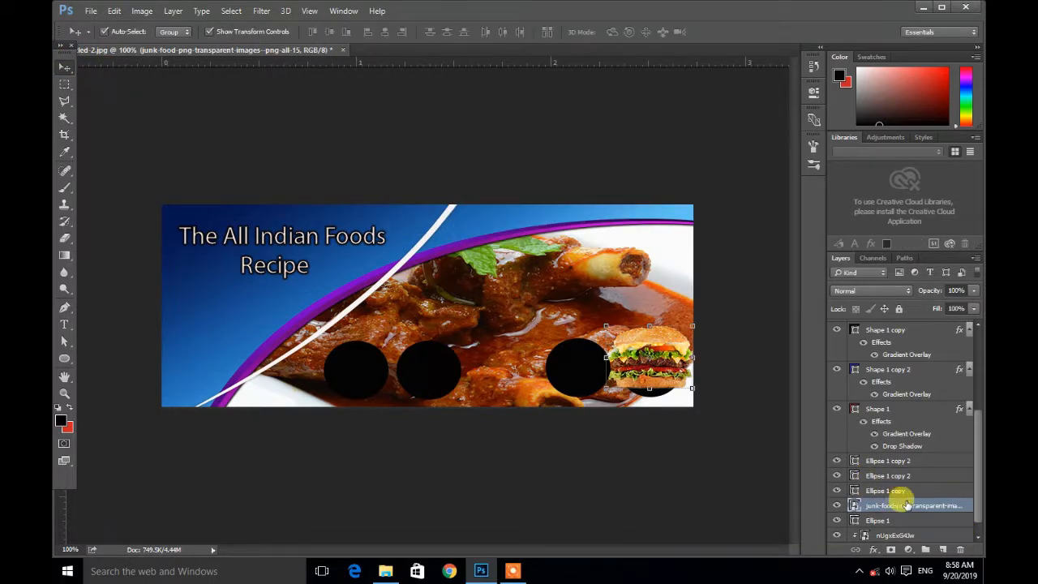
scroll(902, 505, "down", 1)
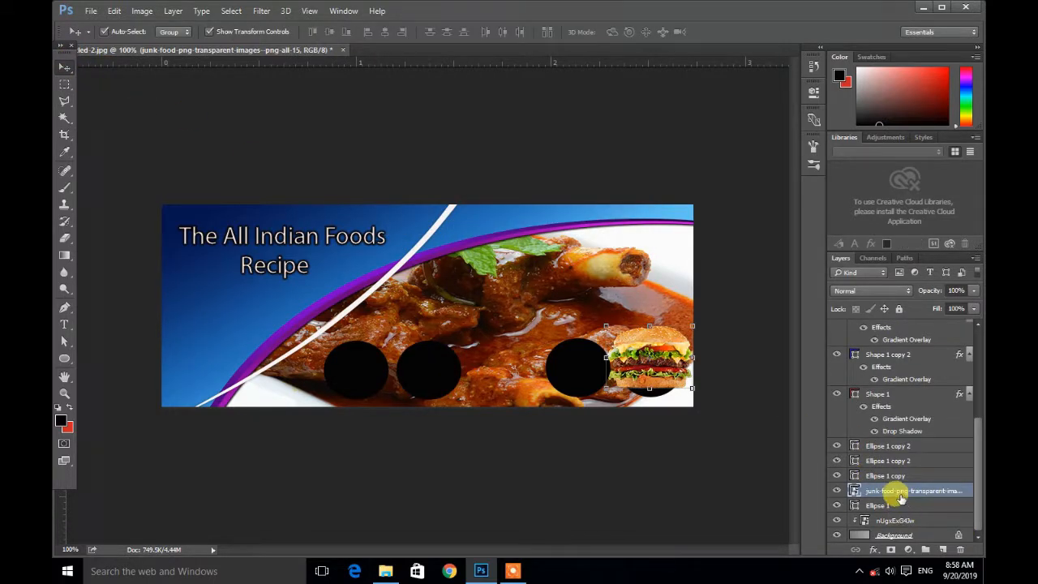
right_click(897, 491)
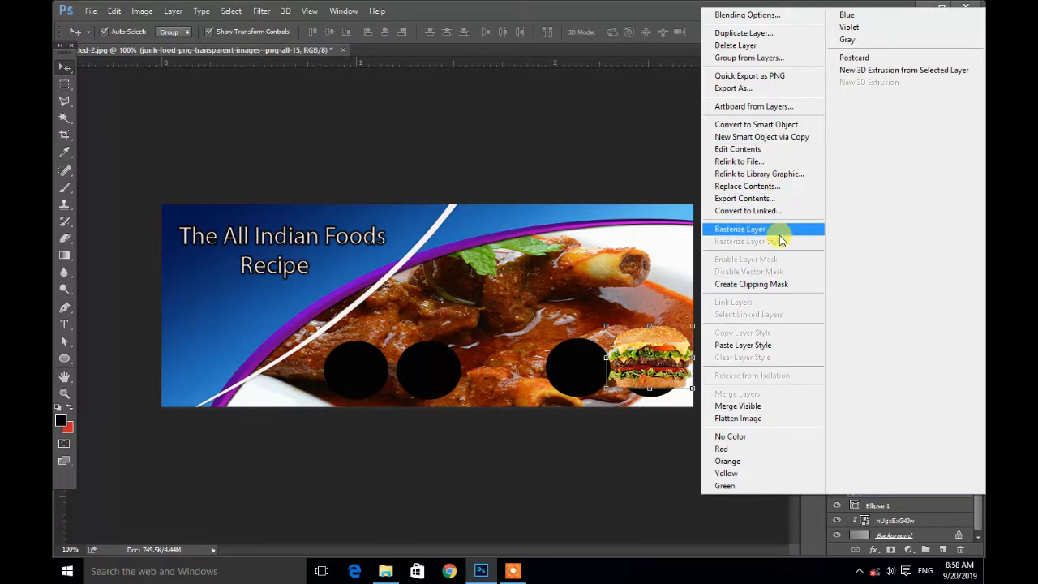
left_click(763, 284)
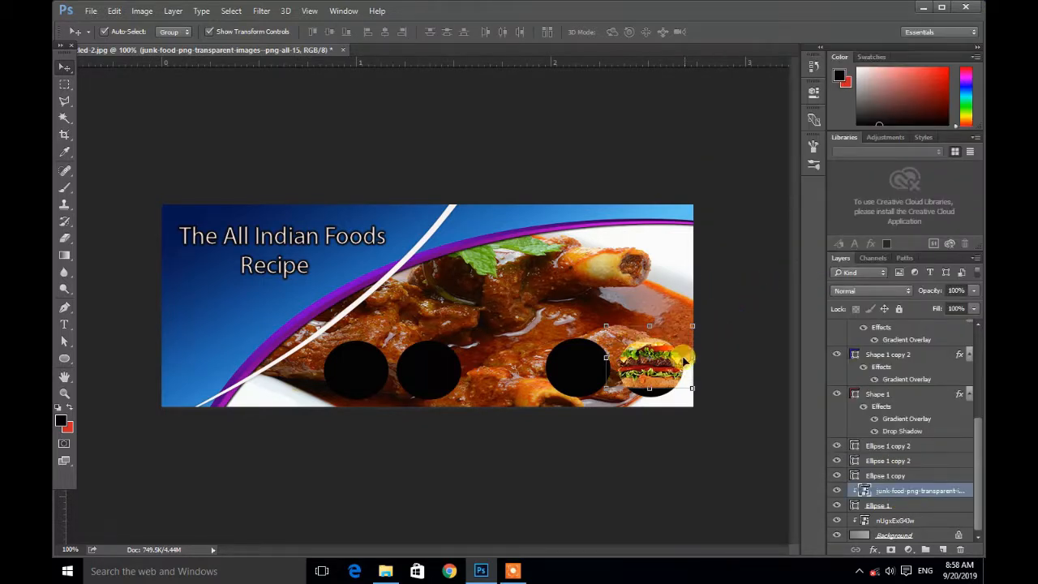
left_click_drag(665, 375, 648, 386)
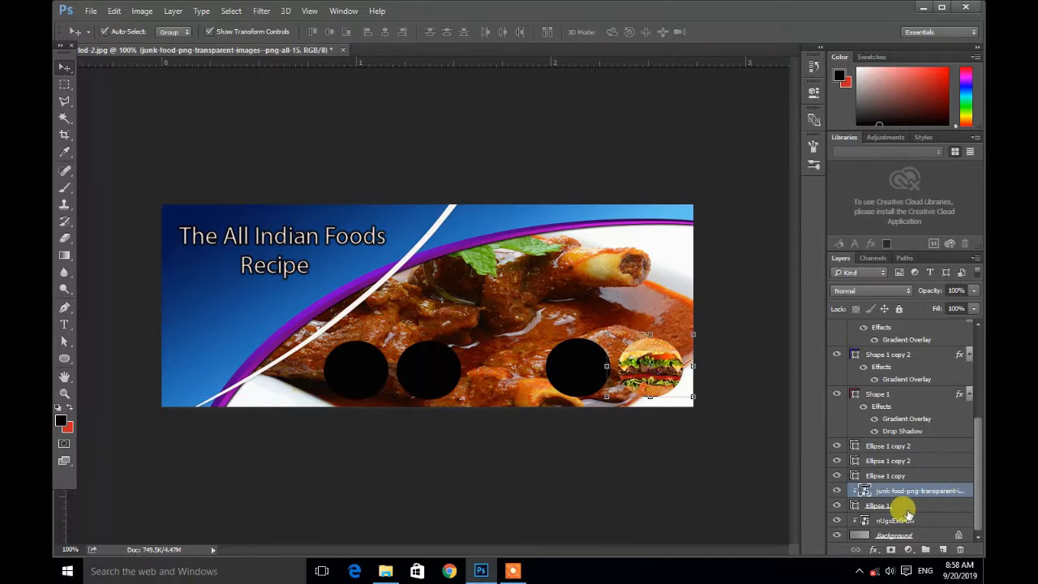
Step: Add a white (fdfcf8) stroke layer style to the rightmost circle, Ellipse 1
left_click(911, 507)
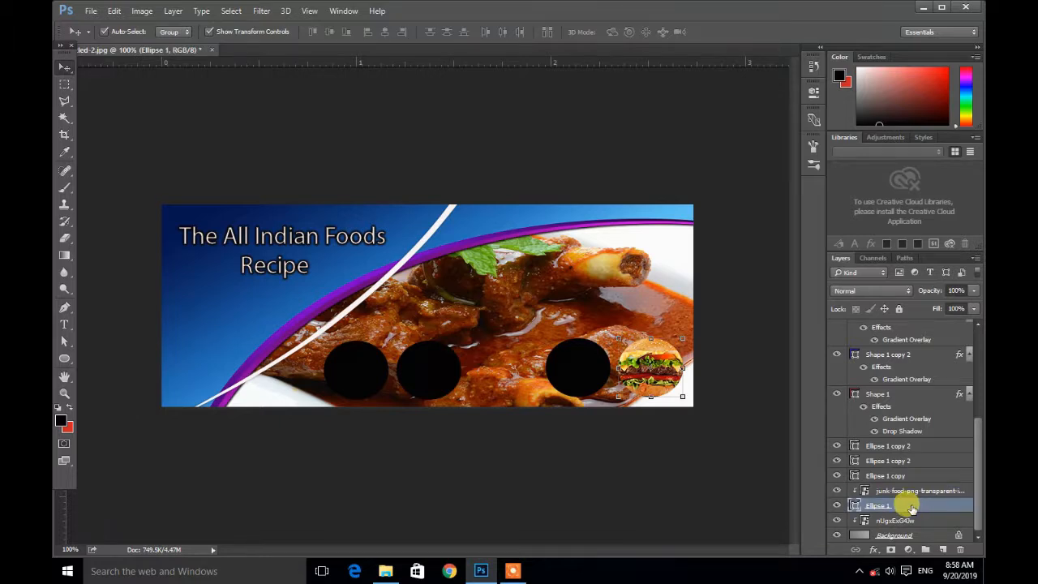
double_click(911, 507)
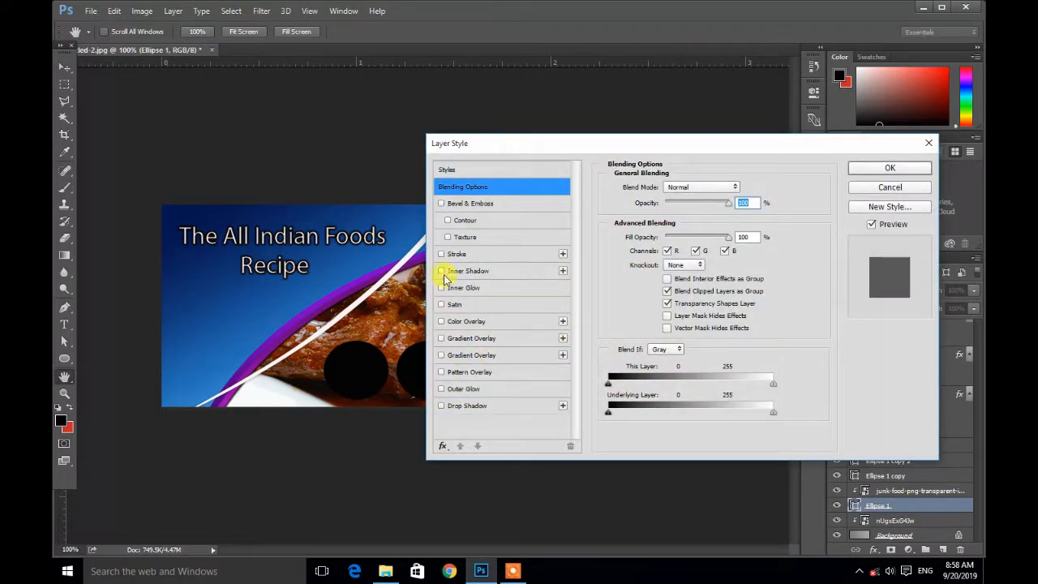
left_click(484, 256)
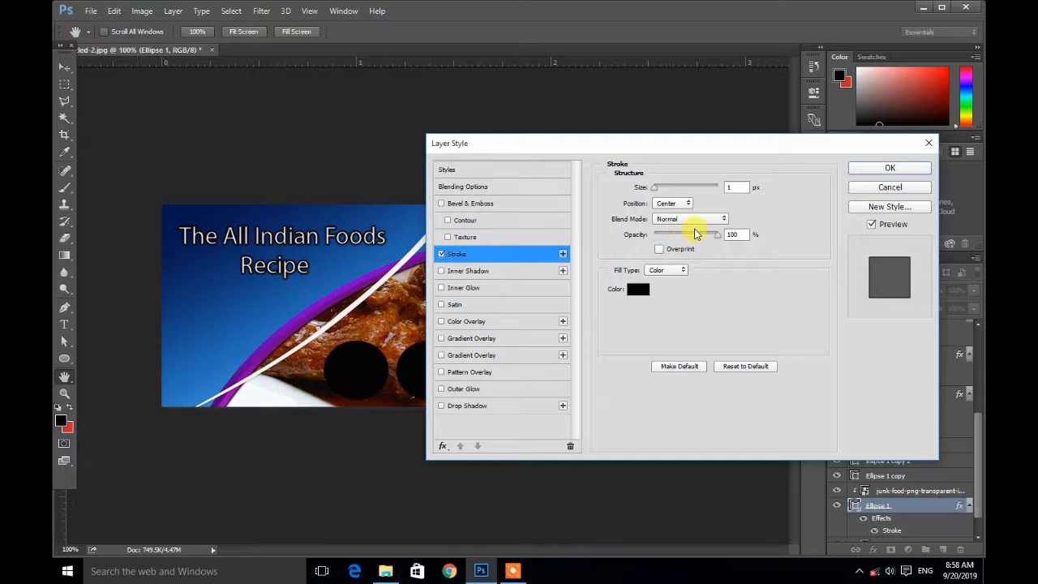
left_click_drag(696, 146, 696, 306)
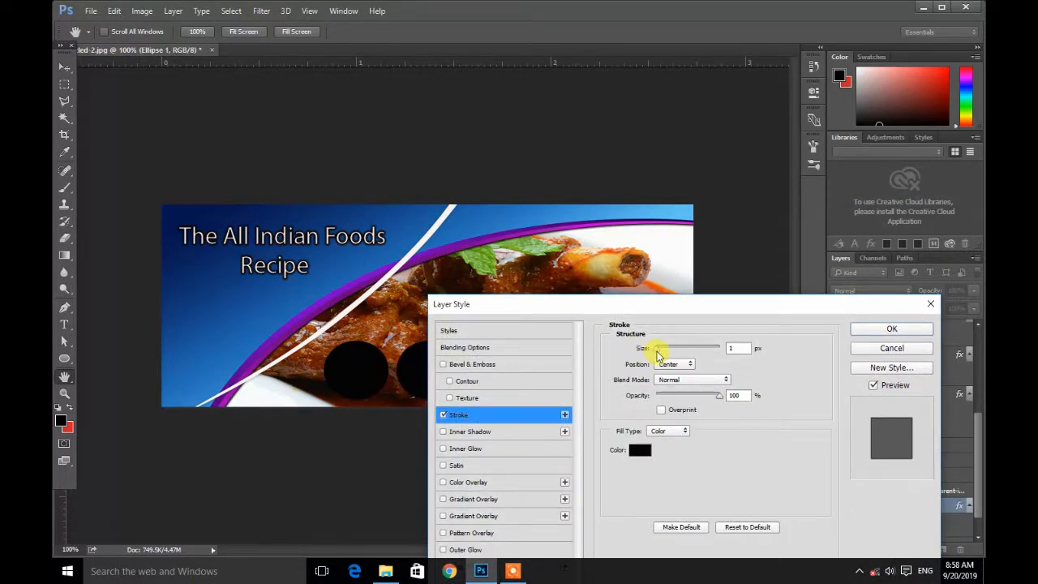
left_click(638, 451)
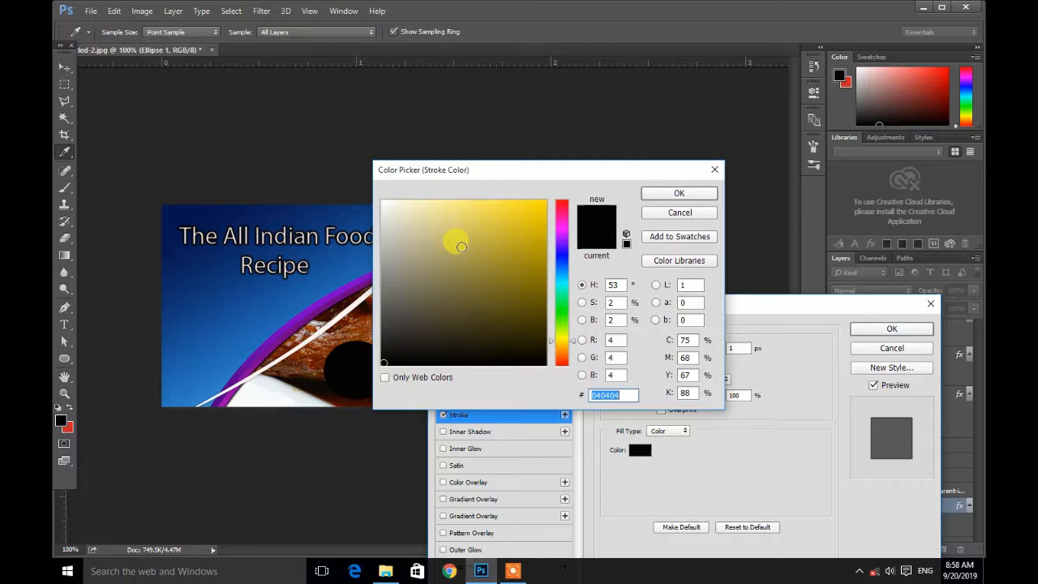
left_click(385, 201)
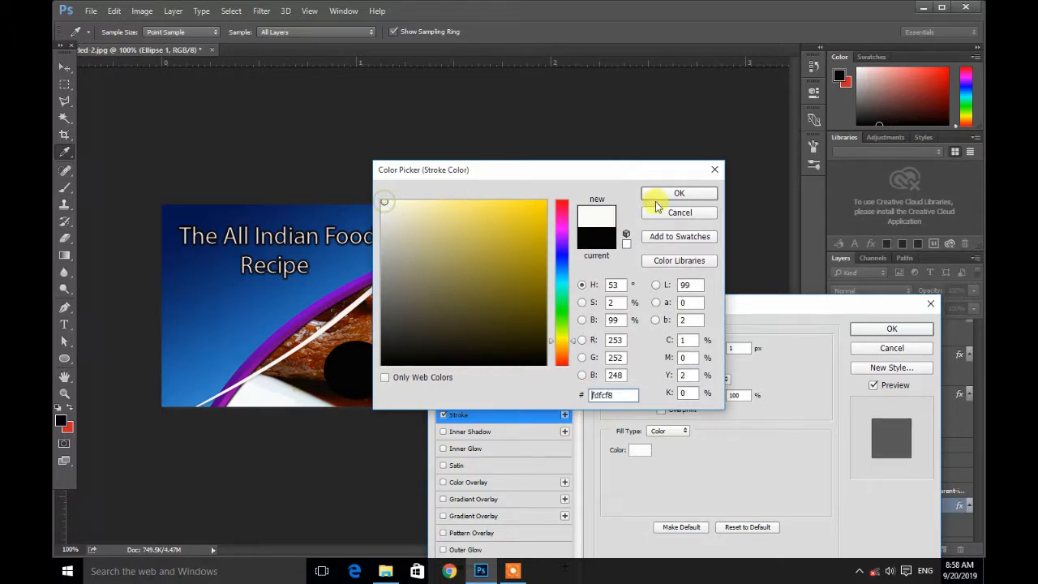
left_click(659, 193)
left_click(884, 329)
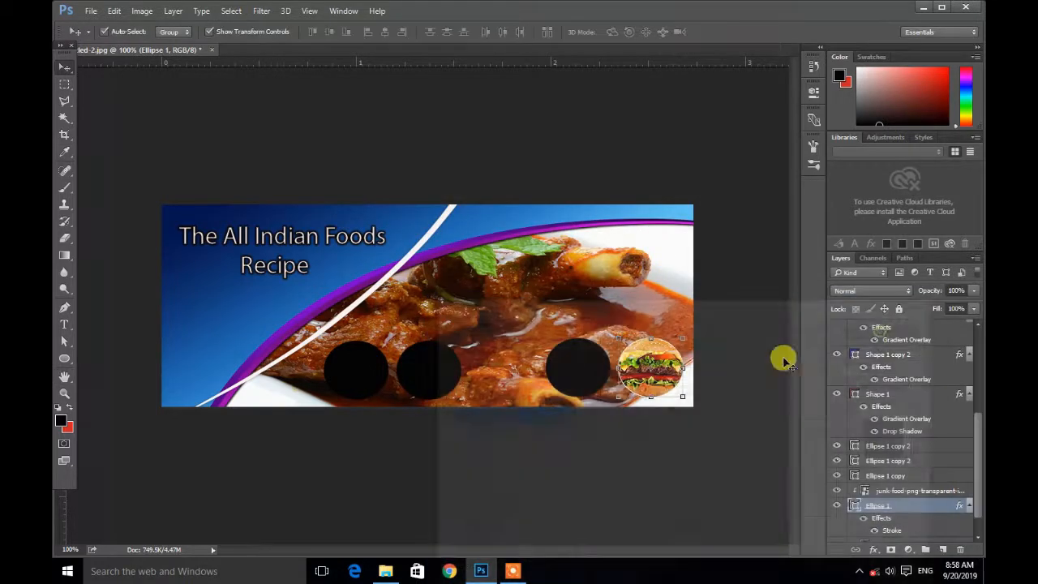
Step: Increase the stroke size in Ellipse 1's layer style
double_click(925, 517)
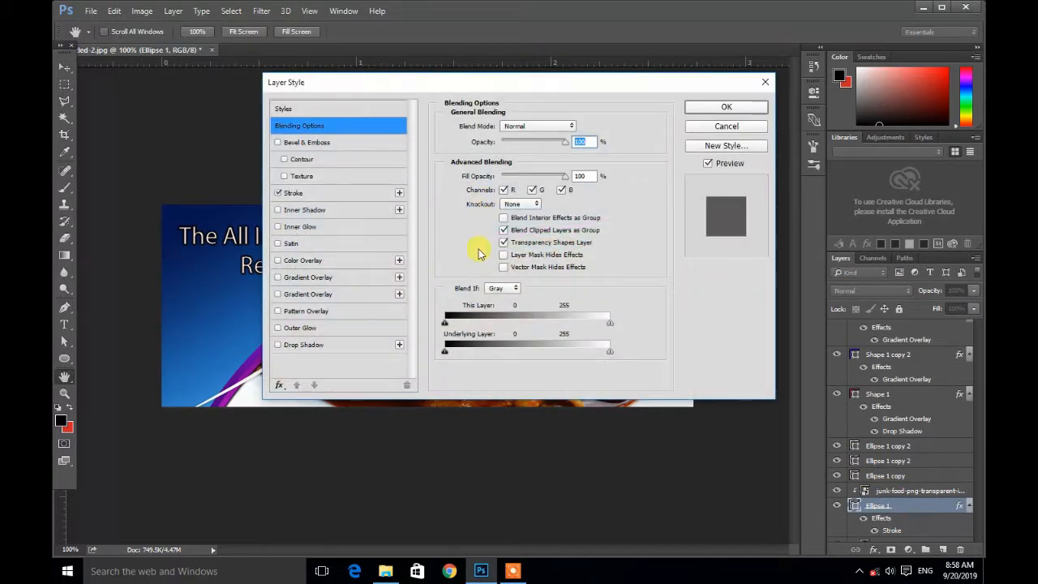
left_click(341, 193)
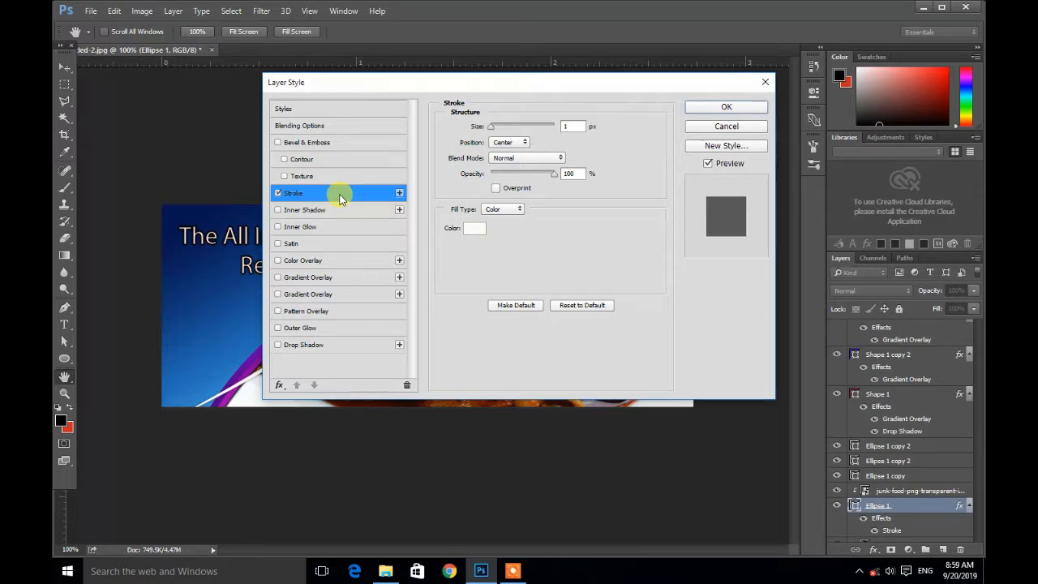
left_click_drag(499, 128, 505, 132)
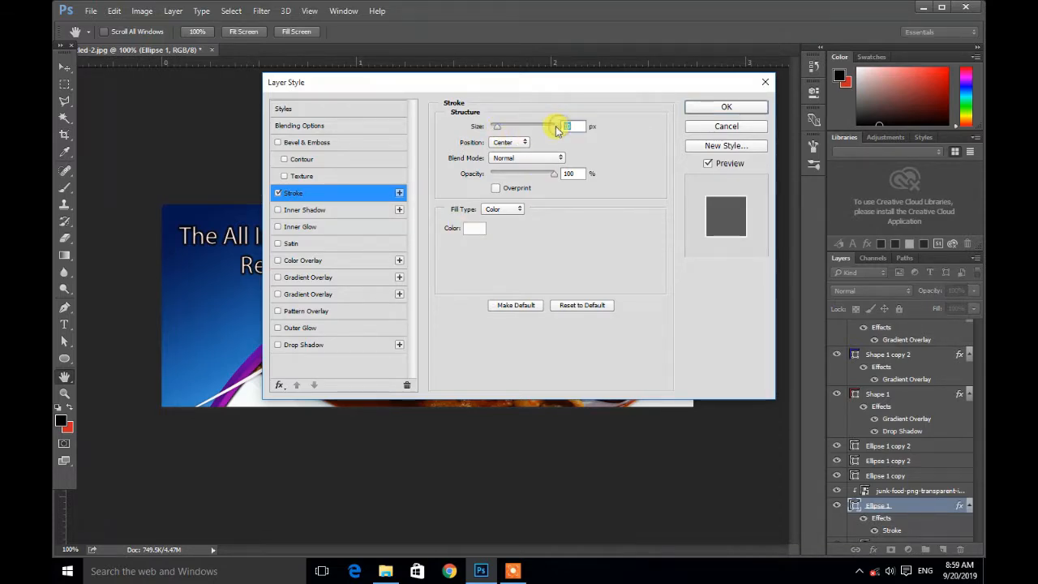
left_click(724, 108)
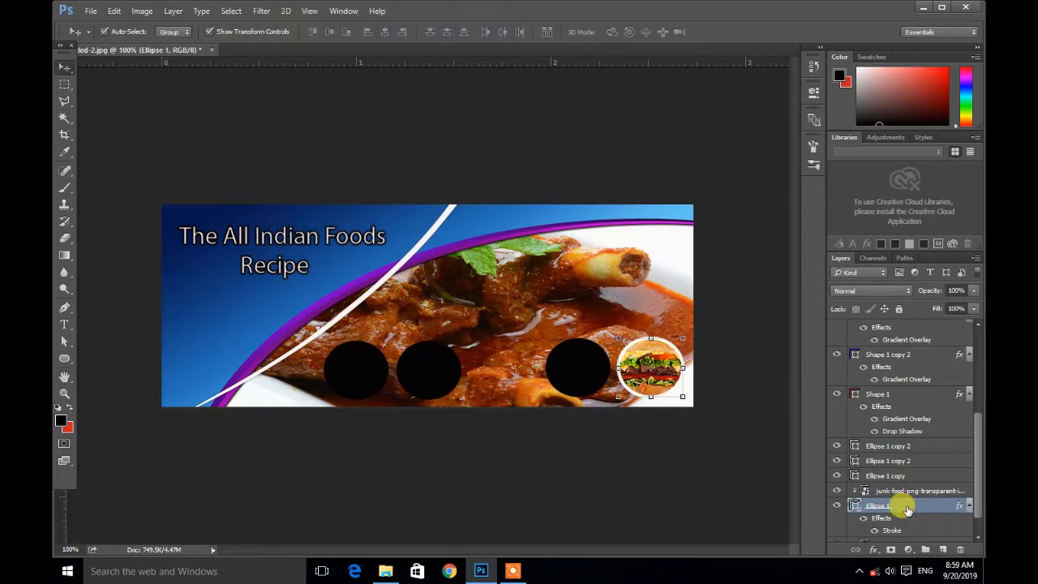
double_click(906, 507)
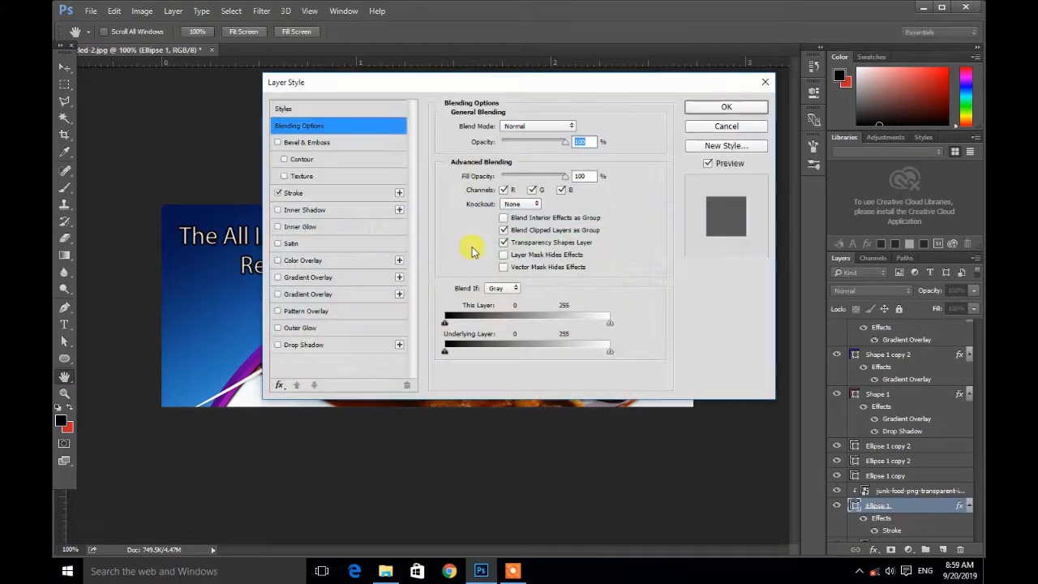
left_click(323, 193)
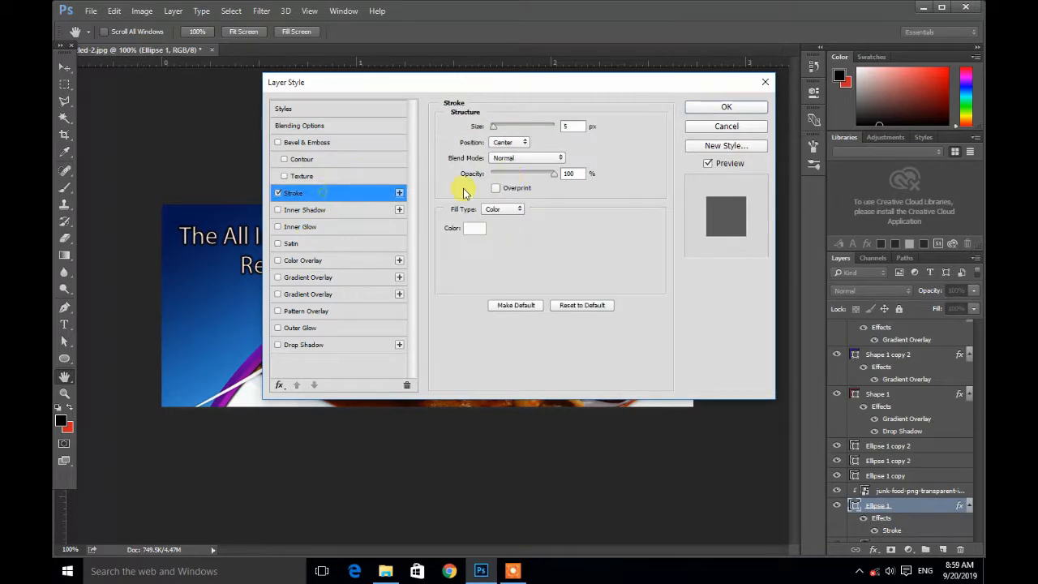
left_click(562, 127)
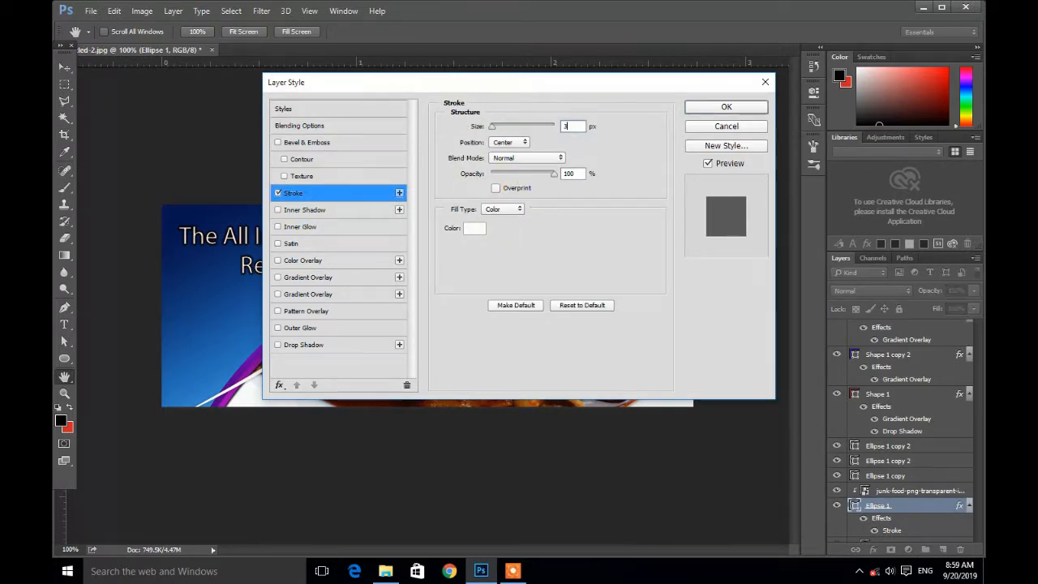
left_click(726, 106)
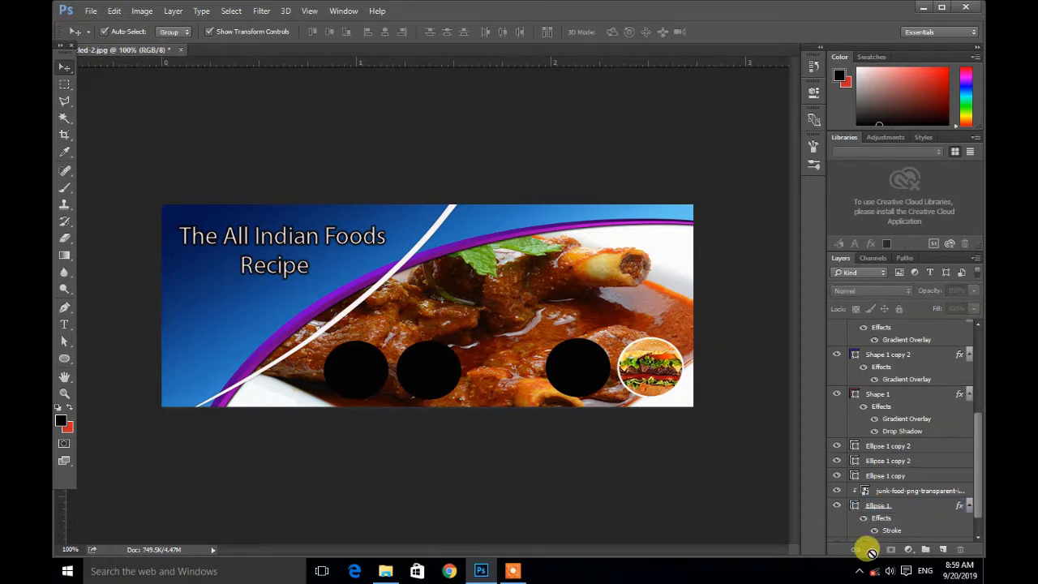
Step: Copy Ellipse 1's layer style and paste it onto the Ellipse 1 copy circle beside the burger
left_click(897, 507)
right_click(898, 508)
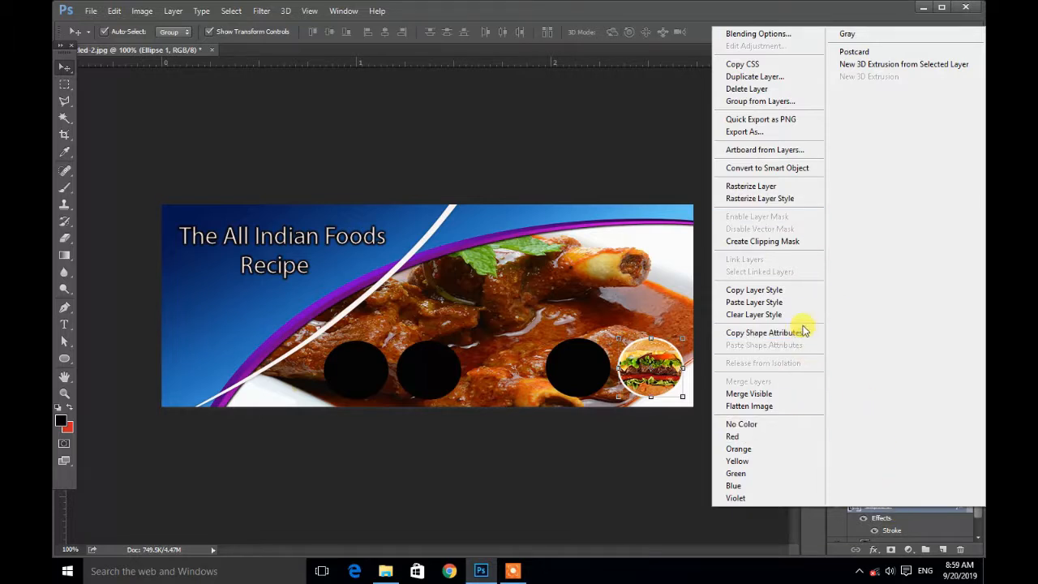
left_click(753, 290)
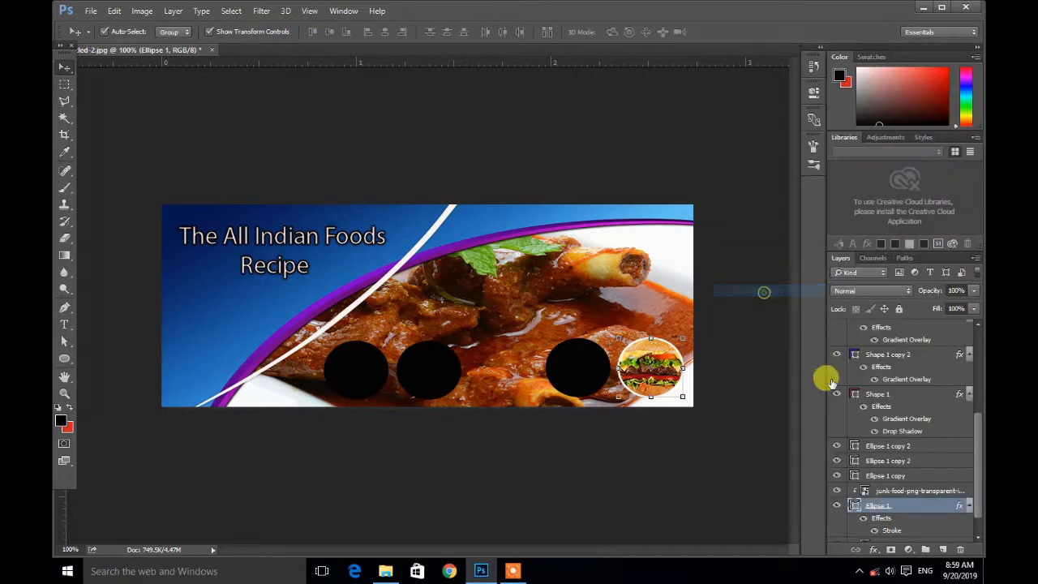
left_click(894, 476)
right_click(893, 476)
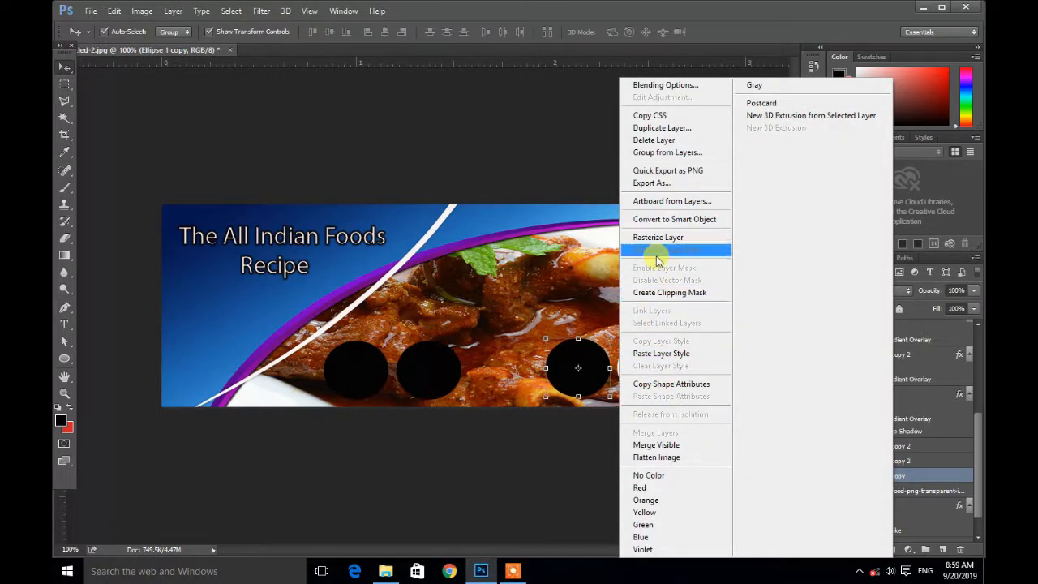
left_click(663, 353)
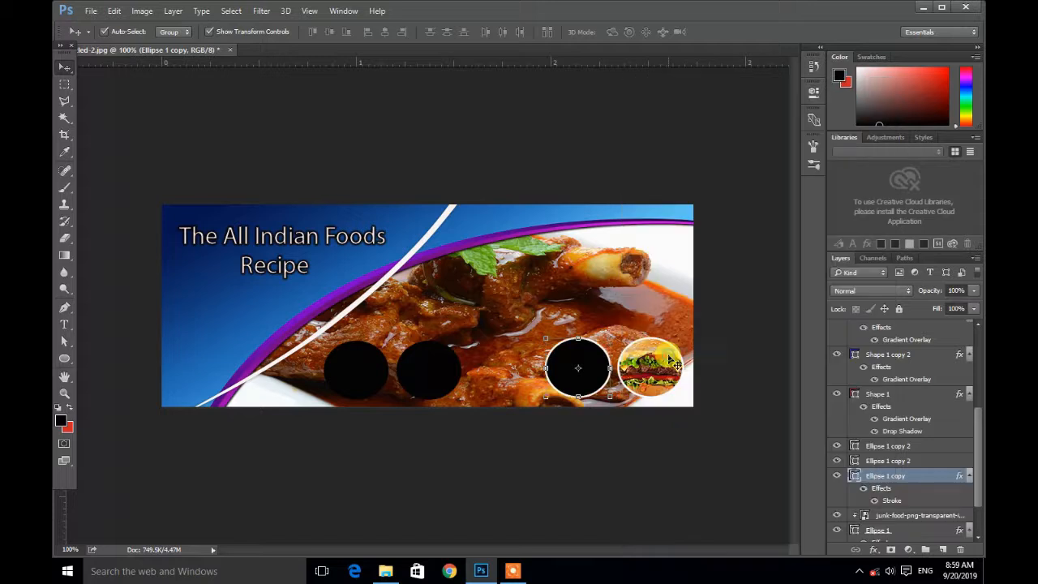
Step: Paste the same stroke layer style onto the two leftmost circle layers
left_click(893, 461)
right_click(892, 461)
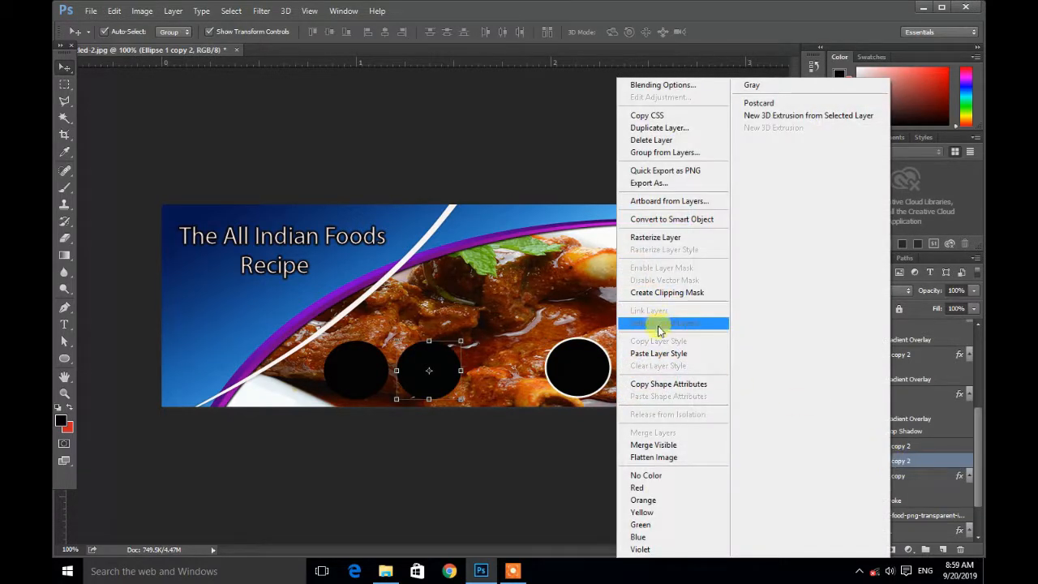
left_click(661, 354)
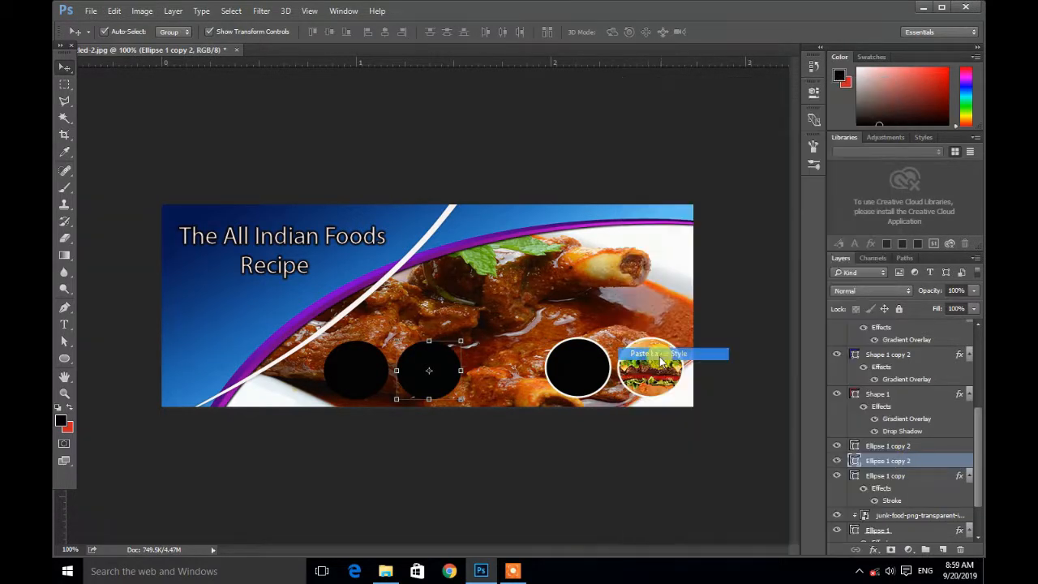
left_click(882, 446)
right_click(882, 446)
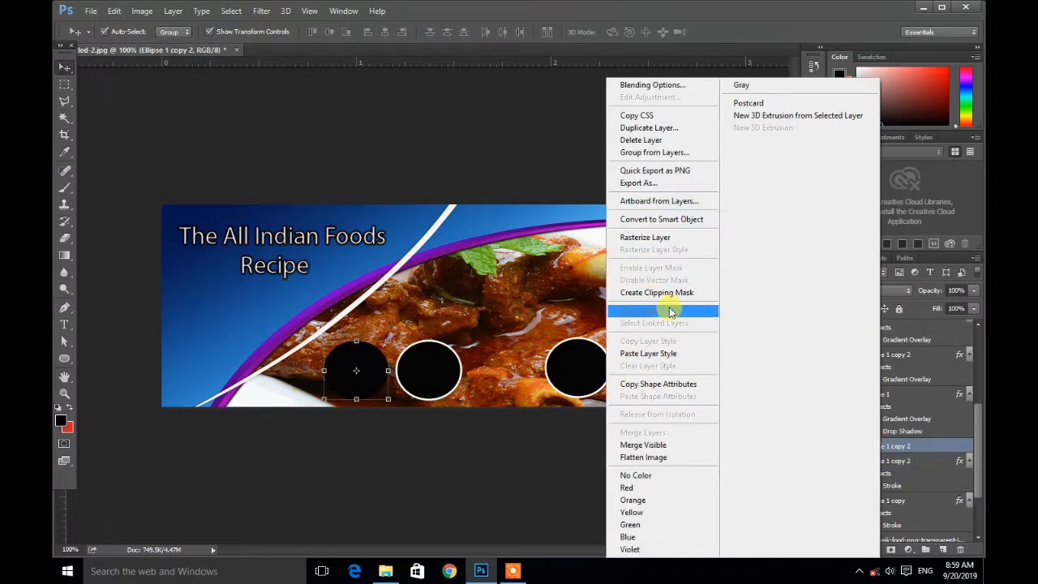
left_click(657, 355)
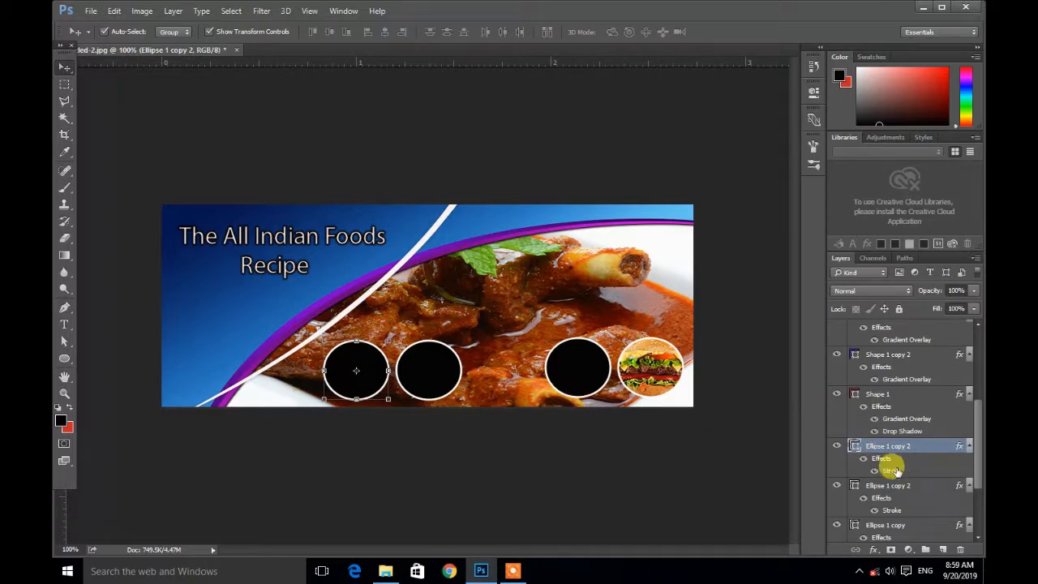
scroll(908, 480, "down", 3)
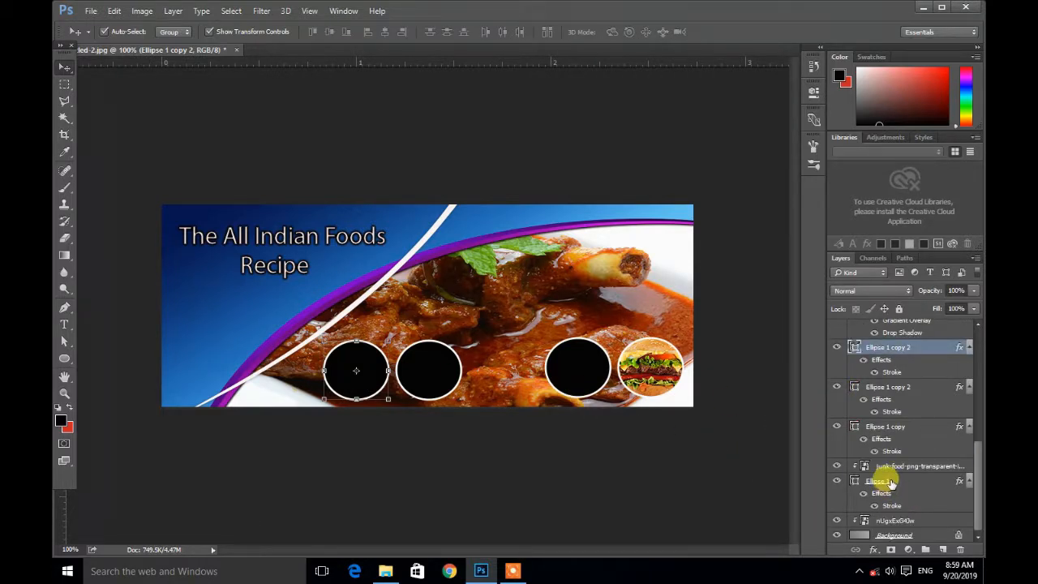
left_click(912, 427)
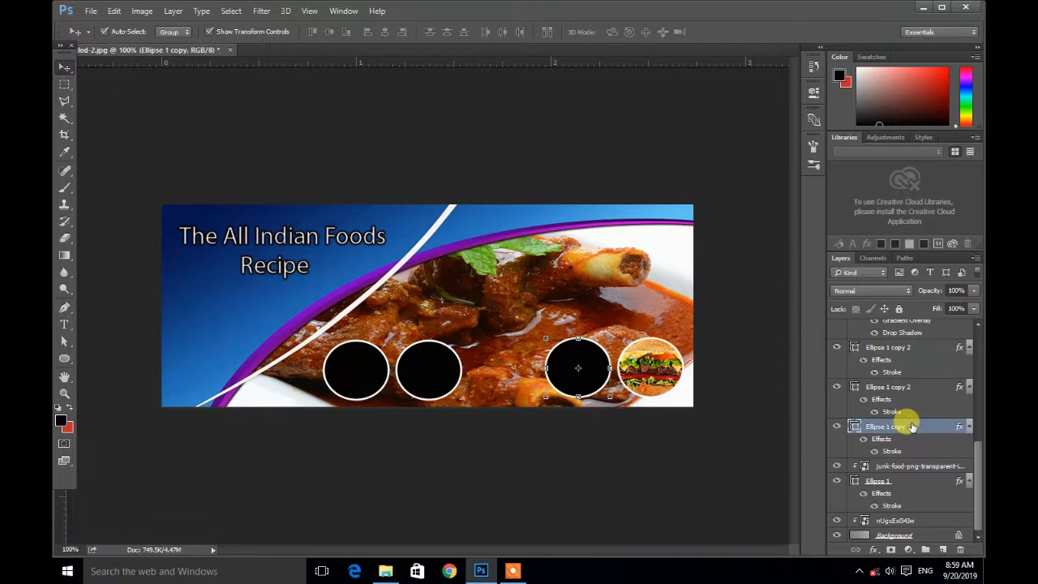
Step: Place the tikka food image into the document and clip it into the circle beside the burger
left_click(923, 8)
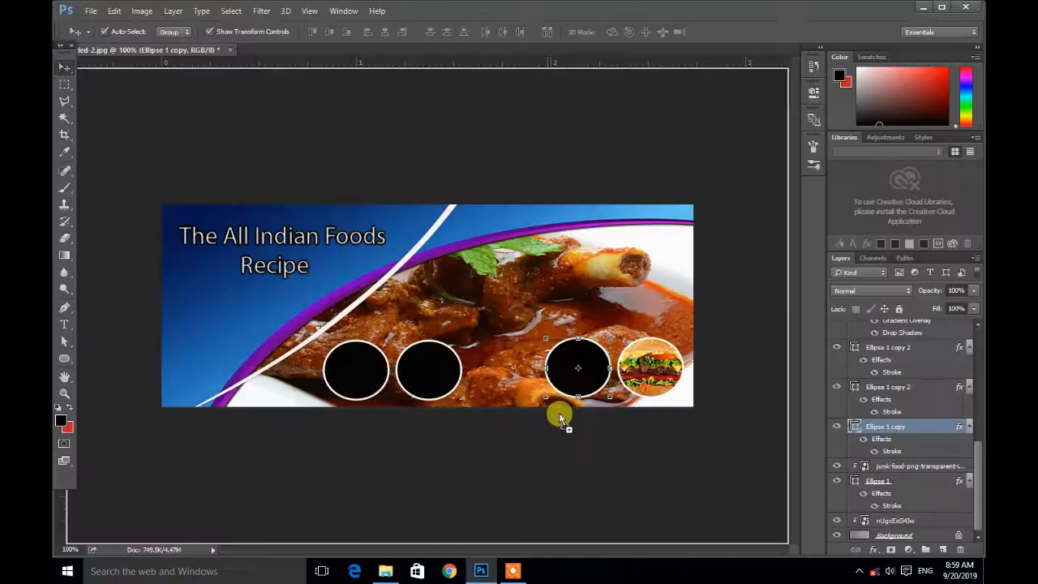
left_click_drag(559, 414, 359, 265)
left_click_drag(422, 296, 574, 361)
left_click(65, 68)
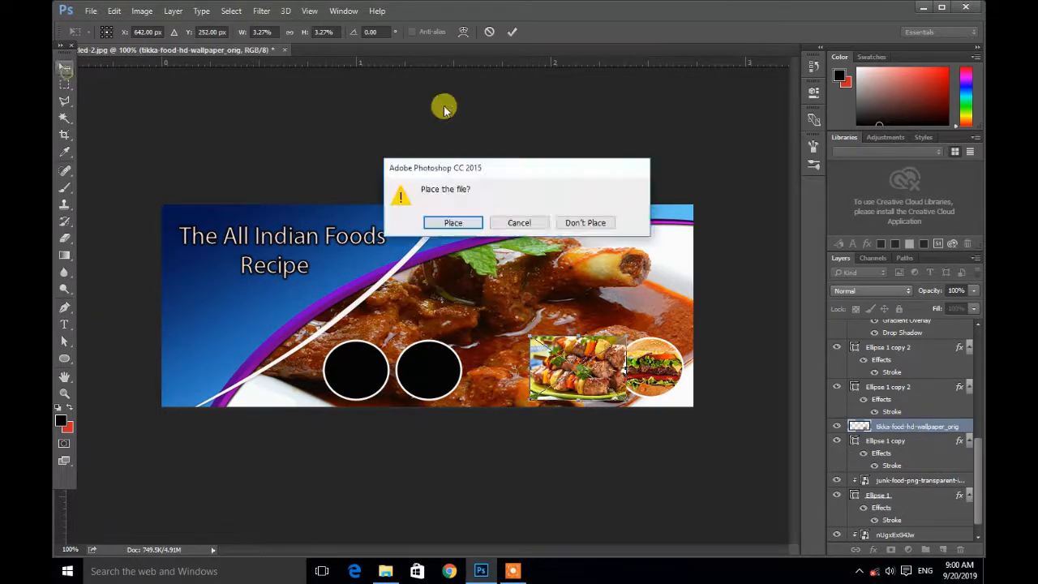
left_click(453, 223)
right_click(909, 426)
left_click(795, 320)
Step: Place the south Indian chicken fry and mutton biryani images and clip them into the two leftmost circles
left_click(429, 371)
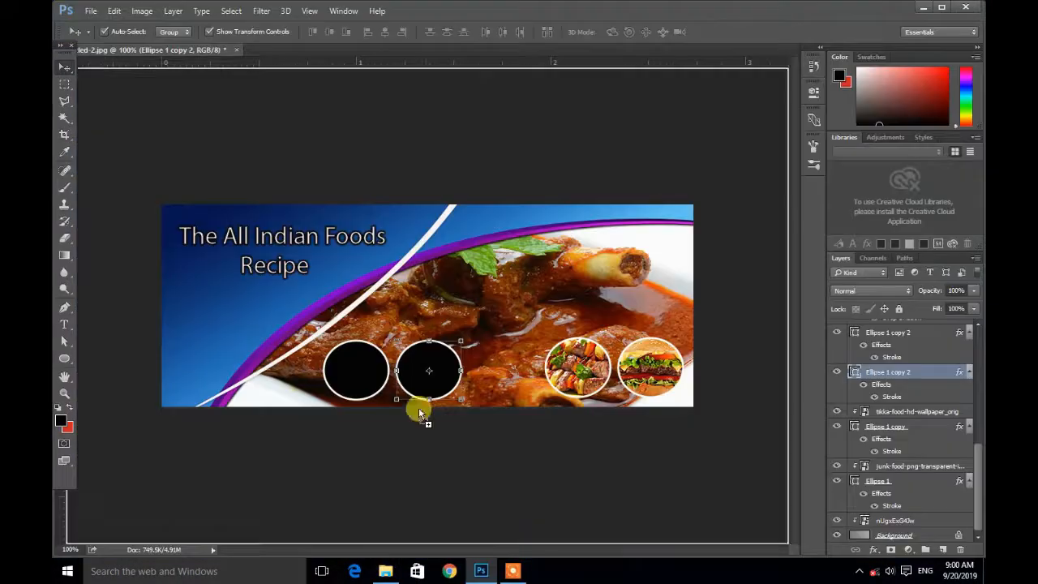
key("ctrl+alt+g")
left_click_drag(247, 205, 430, 363)
left_click(65, 67)
left_click(453, 223)
left_click(365, 370)
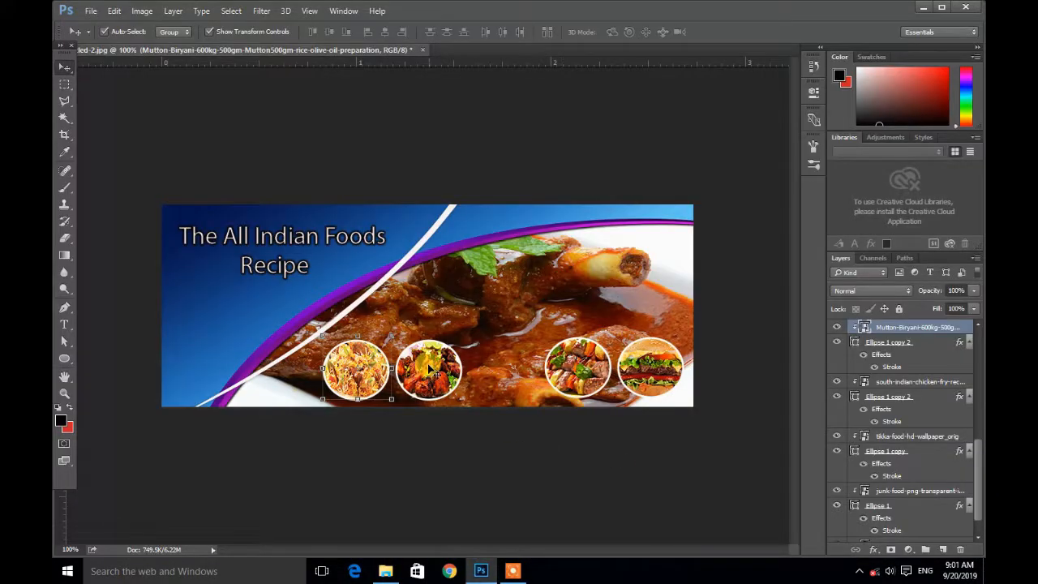
left_click(577, 190)
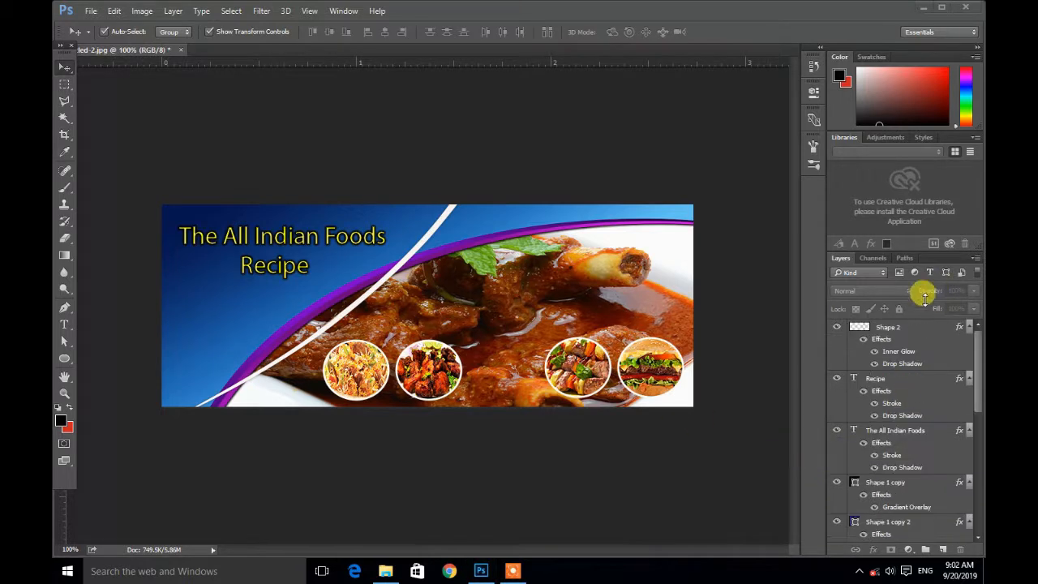
Step: Select every layer in the document and convert them all into a single smart object
left_click(59, 67)
left_click(902, 326)
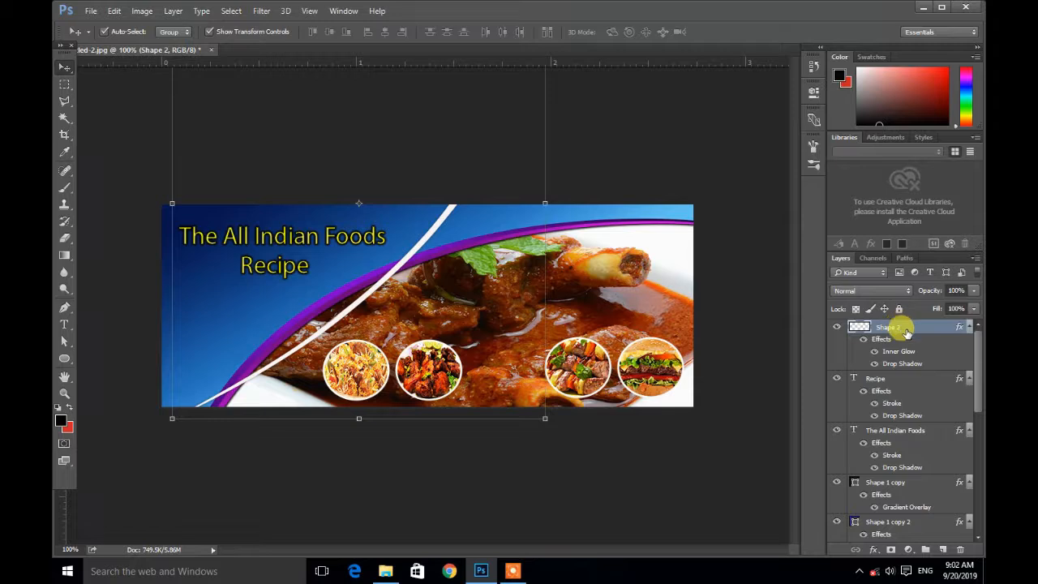
scroll(907, 340, "down", 10)
left_click(922, 533, "shift")
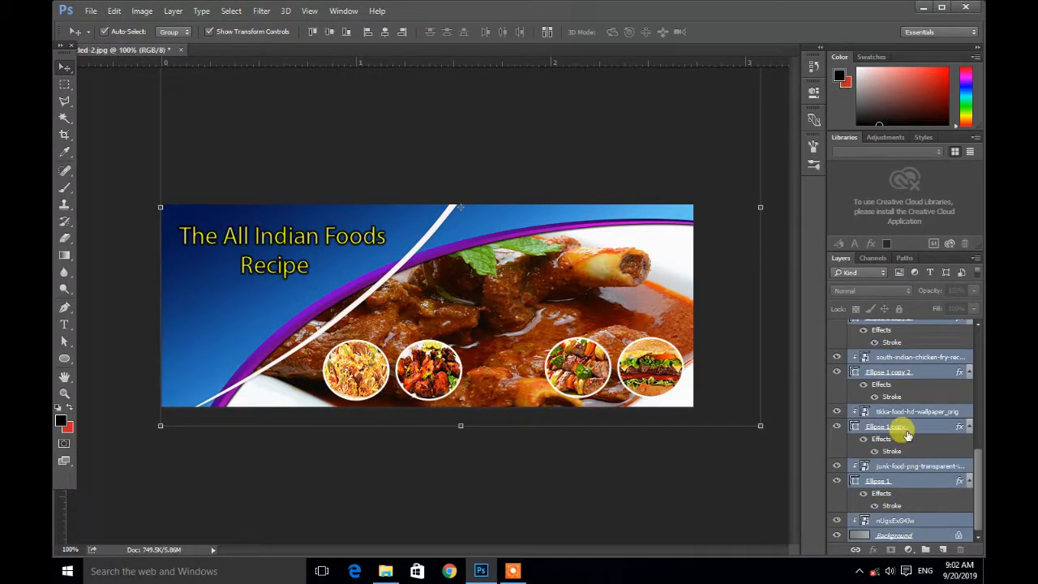
right_click(896, 373)
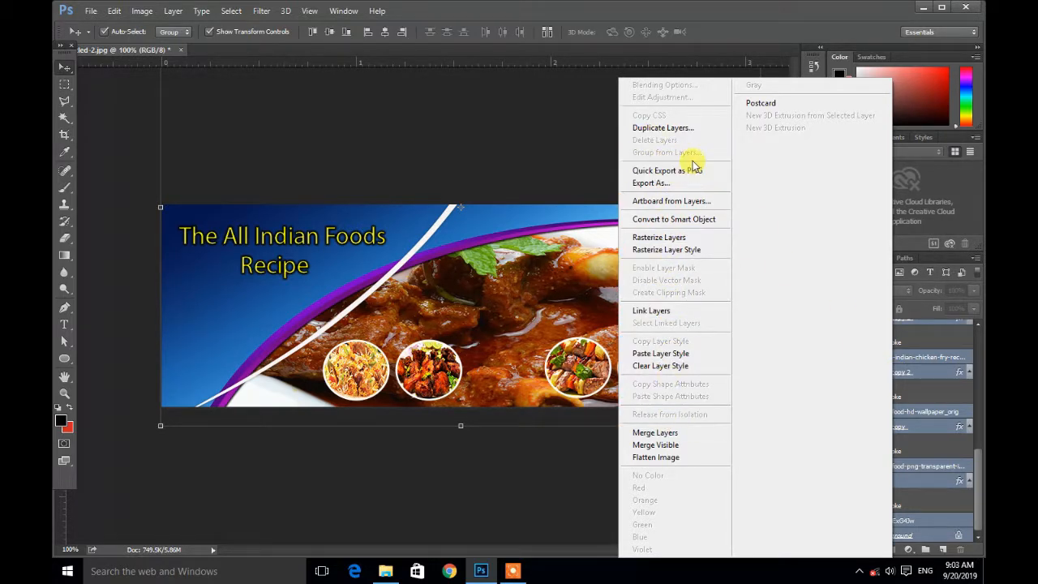
left_click(676, 221)
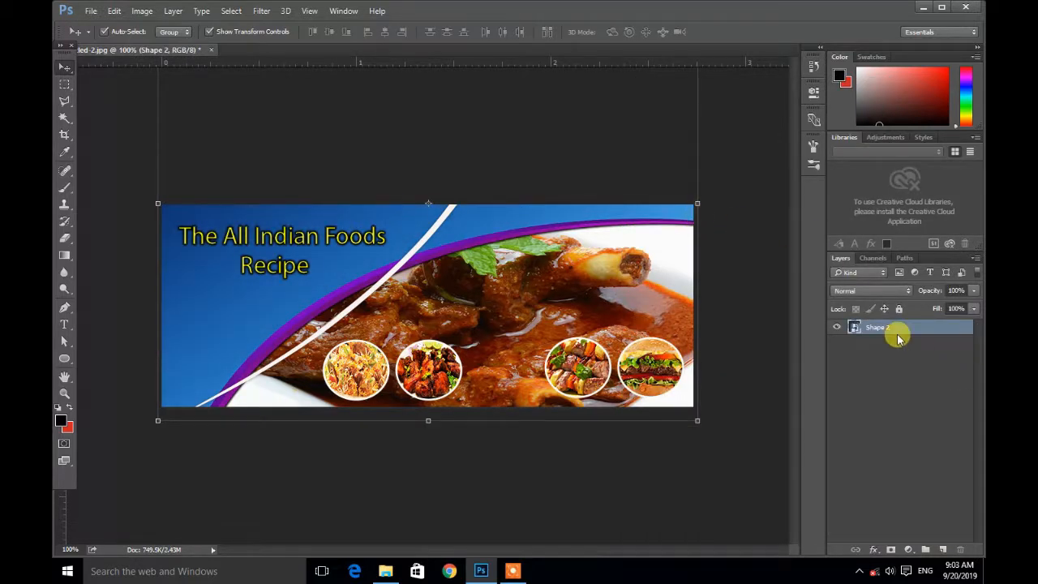